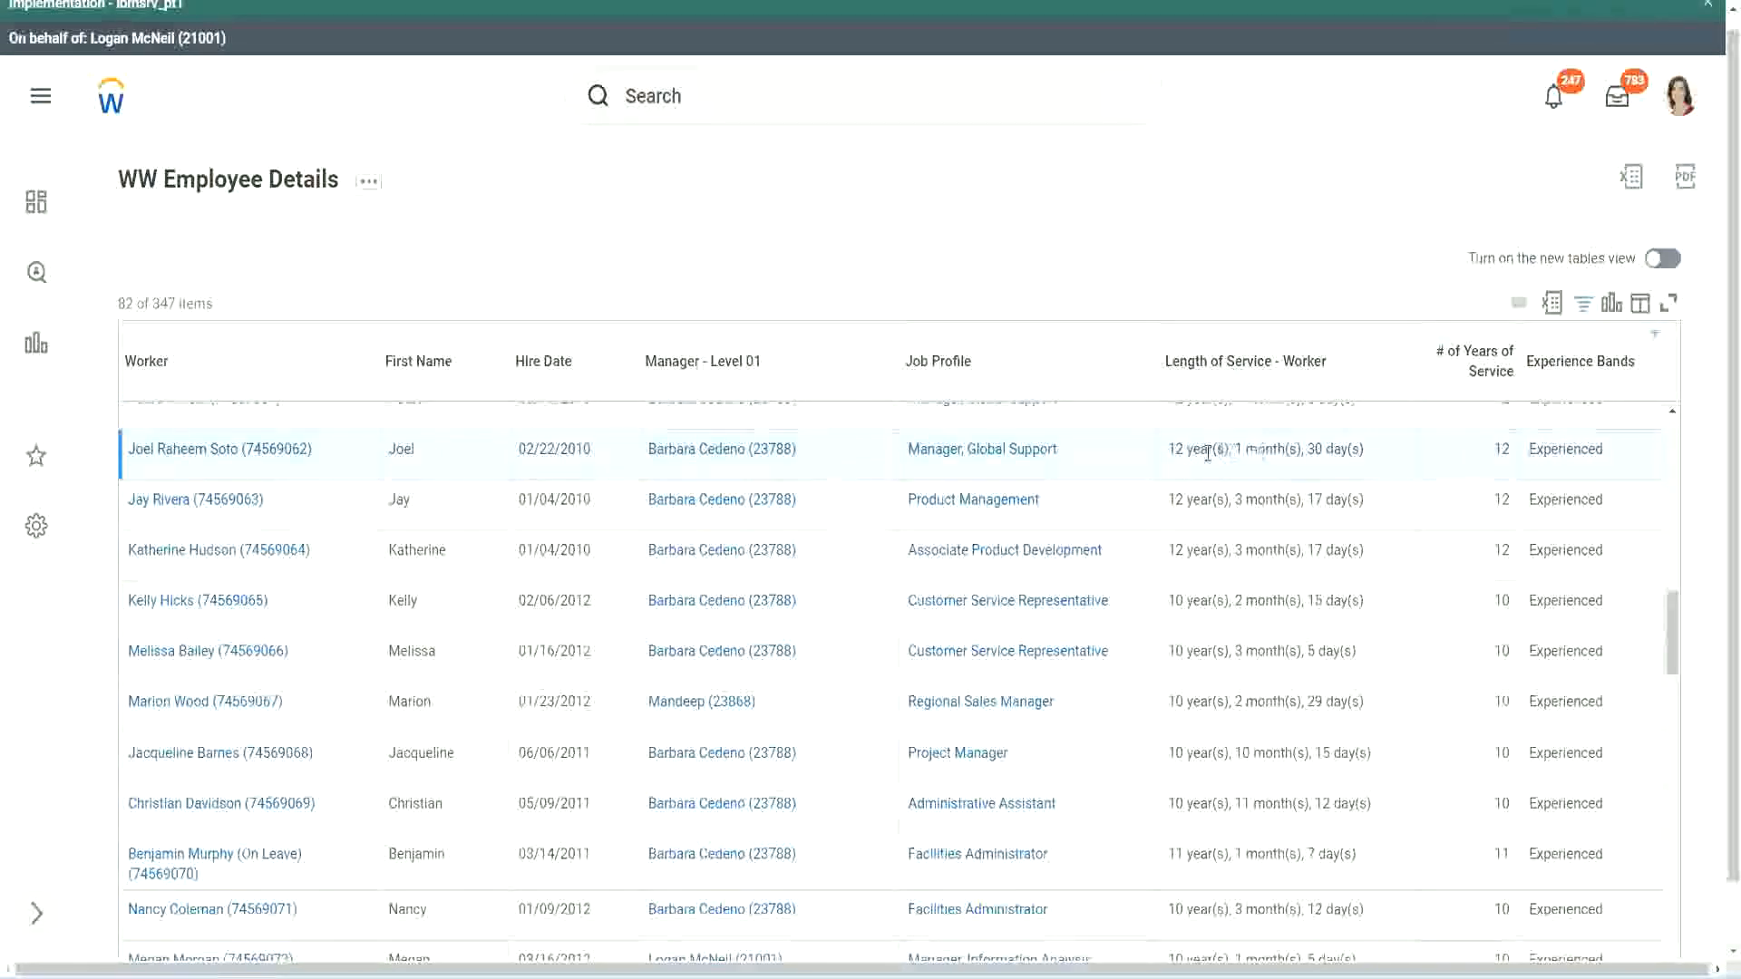
Compare the length of service with the number of years of service in the Manager, Global Support row
double_click(1177, 455)
left_click(1233, 448)
left_click_drag(1170, 448, 1194, 447)
left_click(1255, 447)
double_click(1319, 448)
left_click(1458, 467)
double_click(1456, 466)
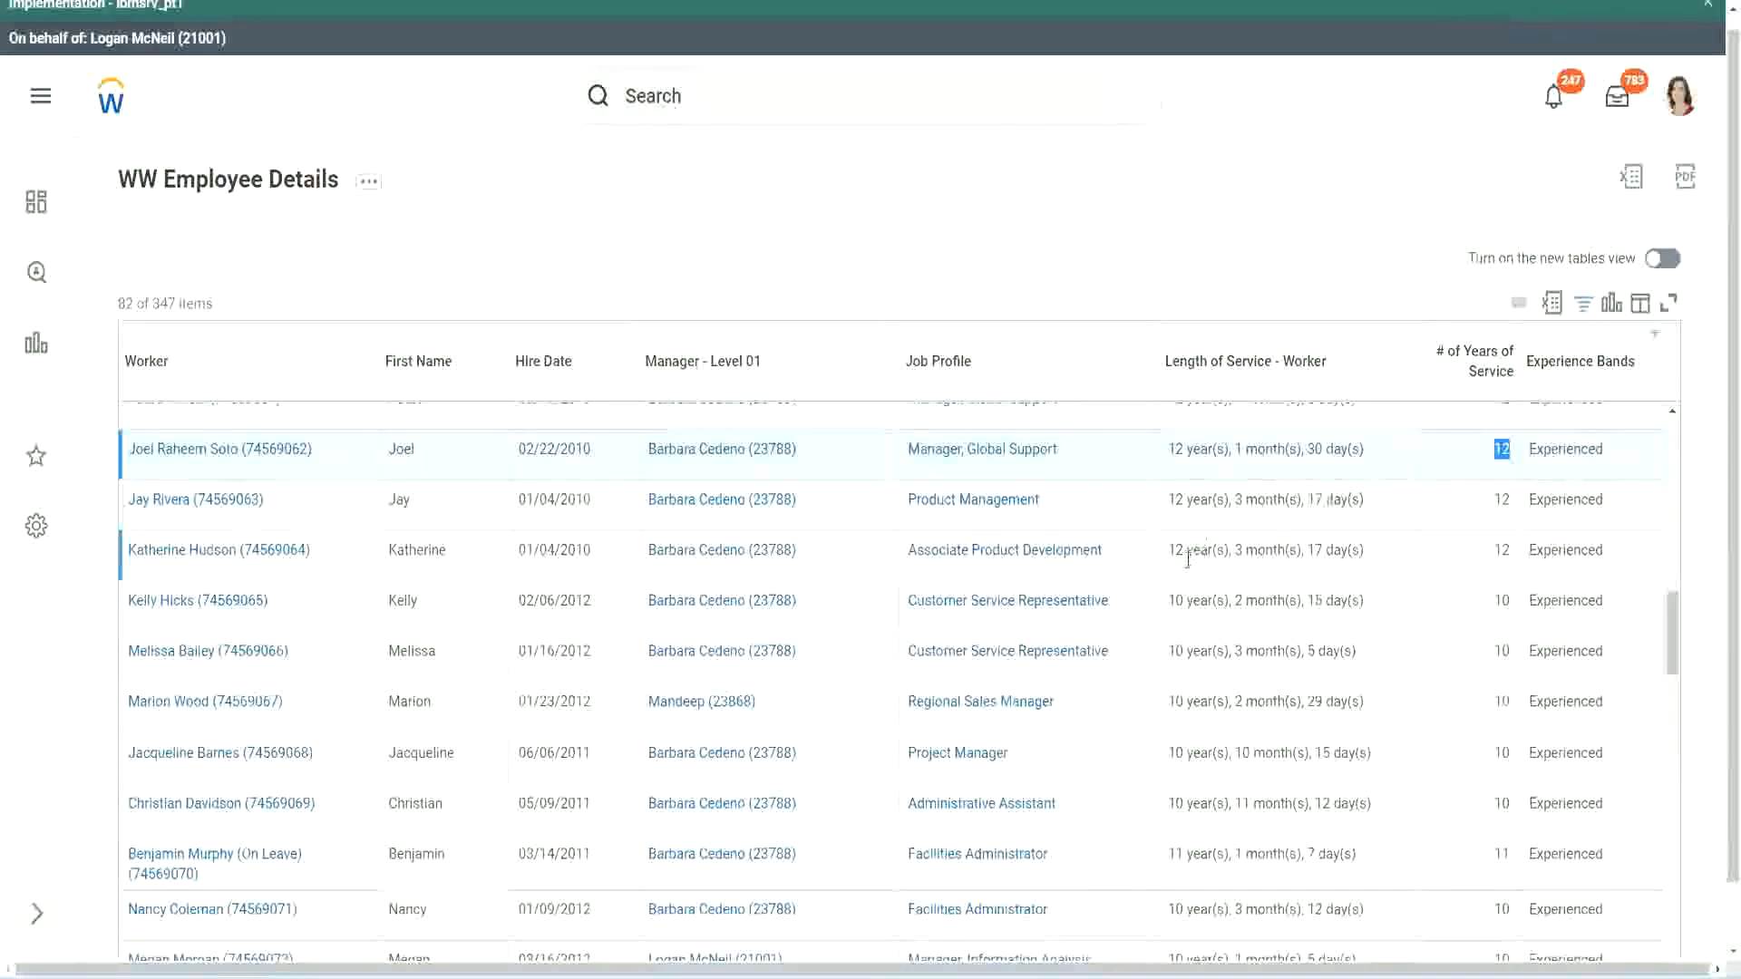
Examine the years, months and days of service against the whole-year figure in the Administrative Assistant row
left_click(1199, 804)
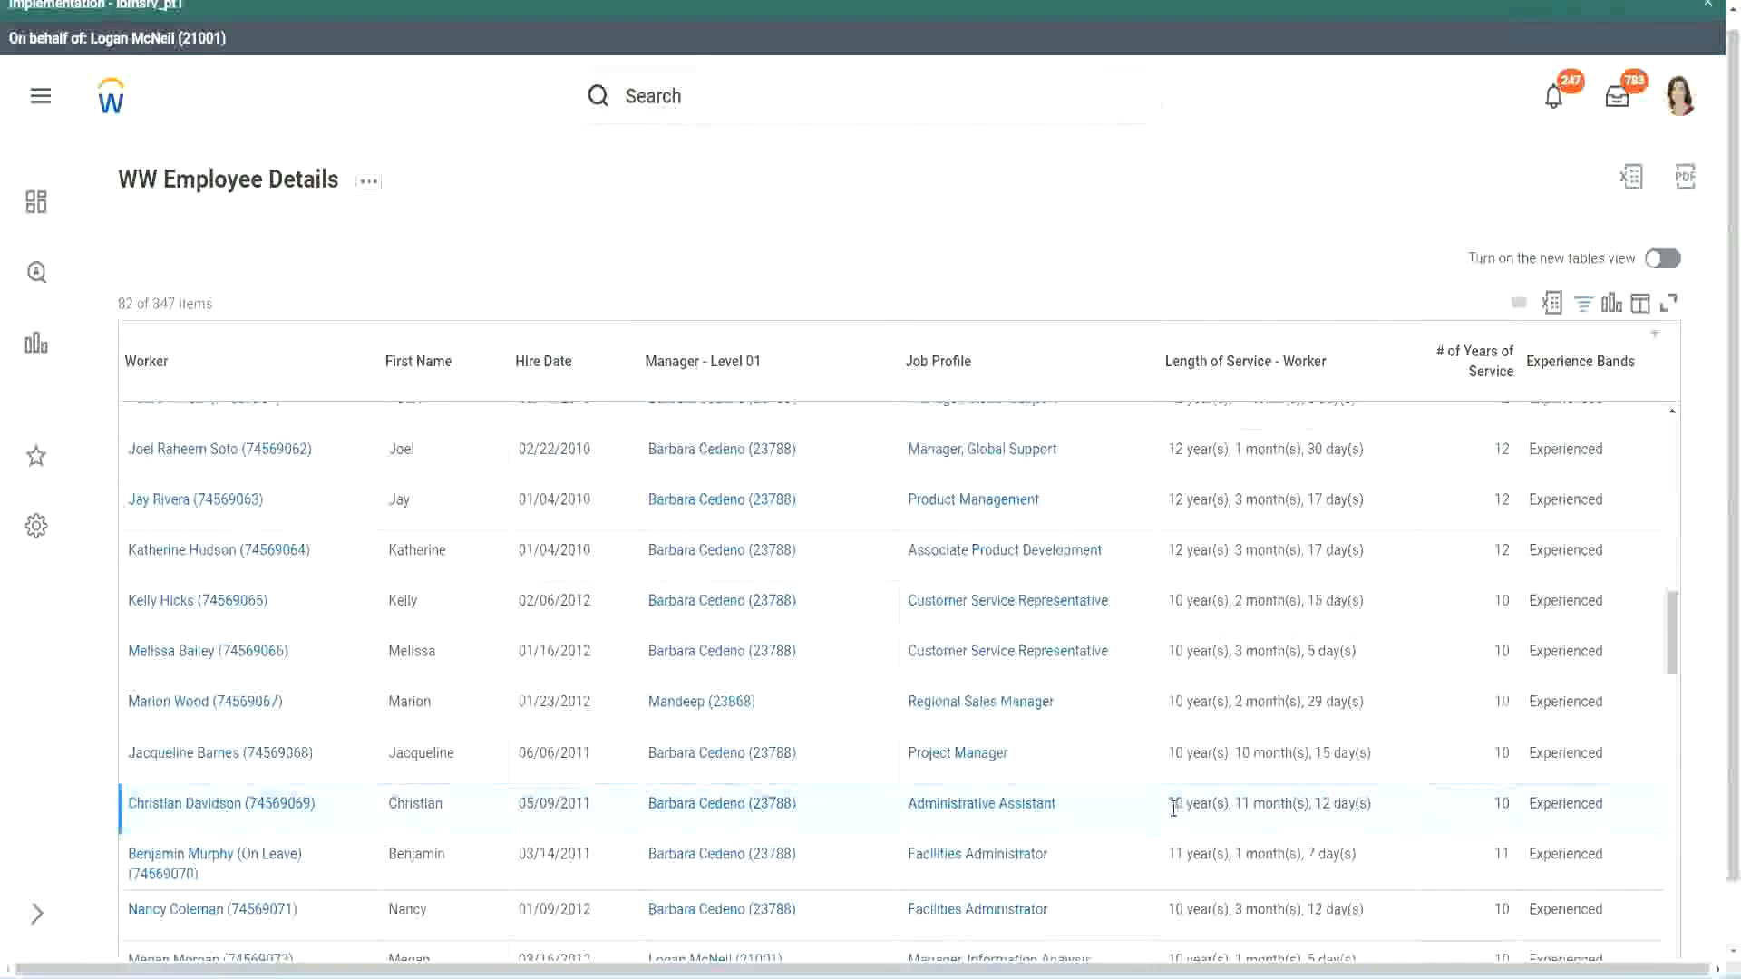
double_click(1242, 803)
left_click(1331, 807)
left_click_drag(1330, 806, 1321, 805)
left_click(1351, 803)
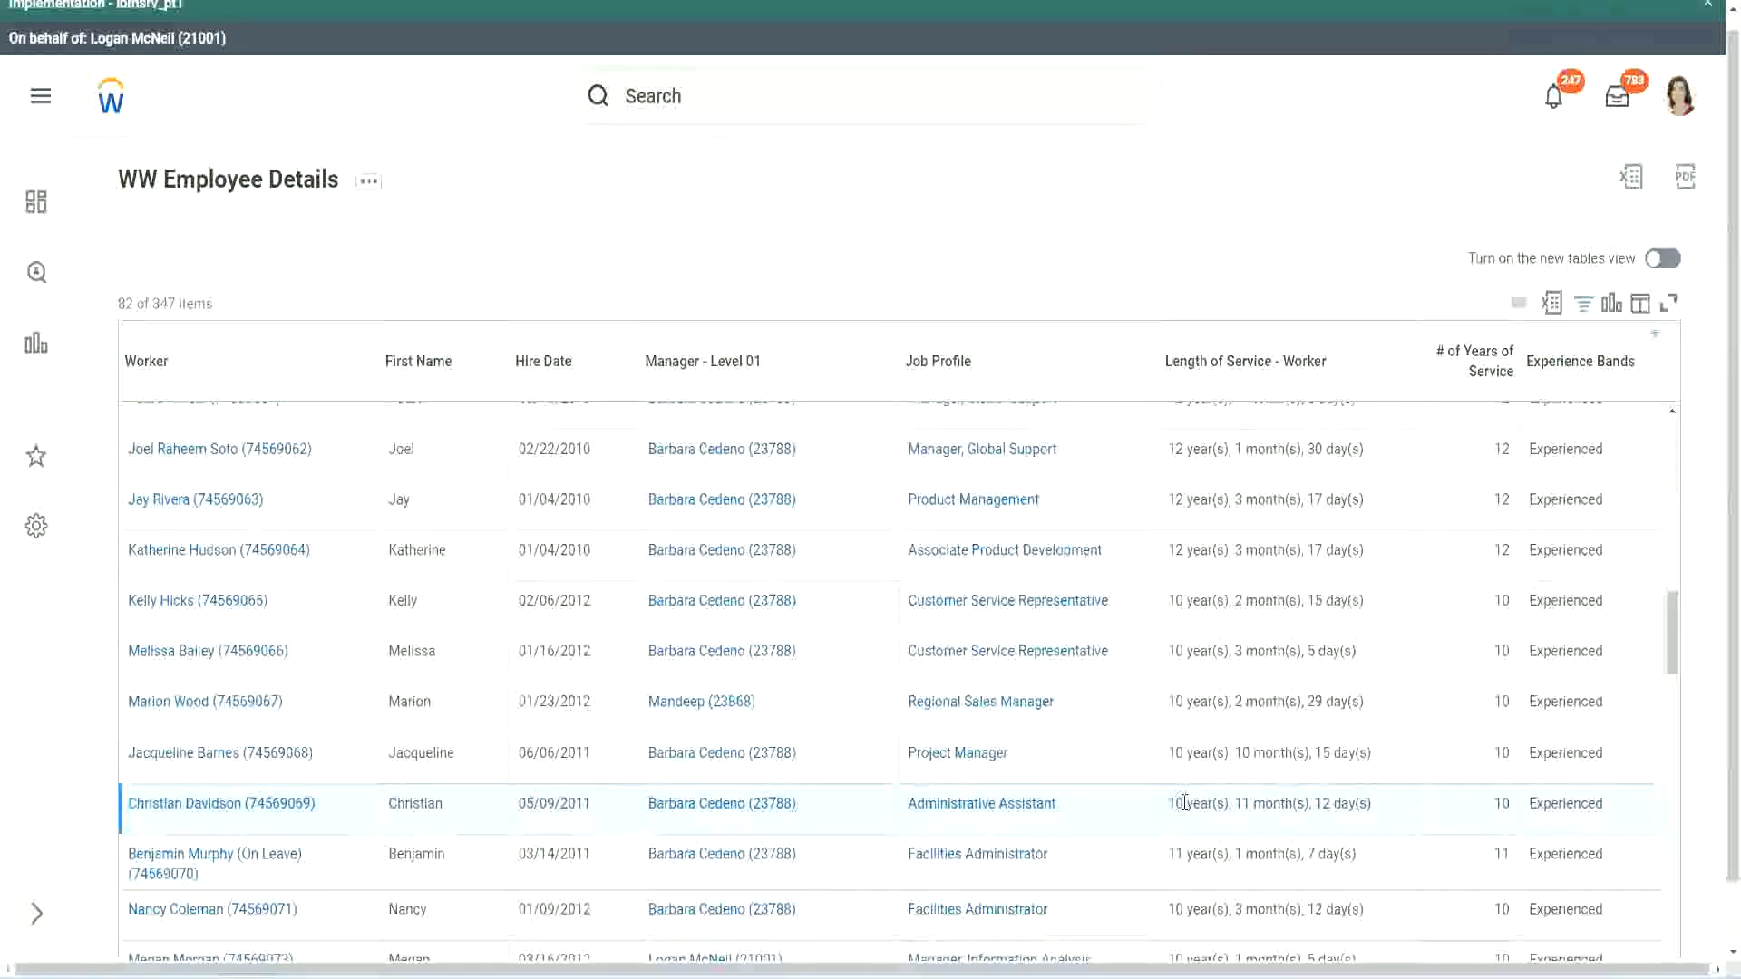
double_click(1501, 803)
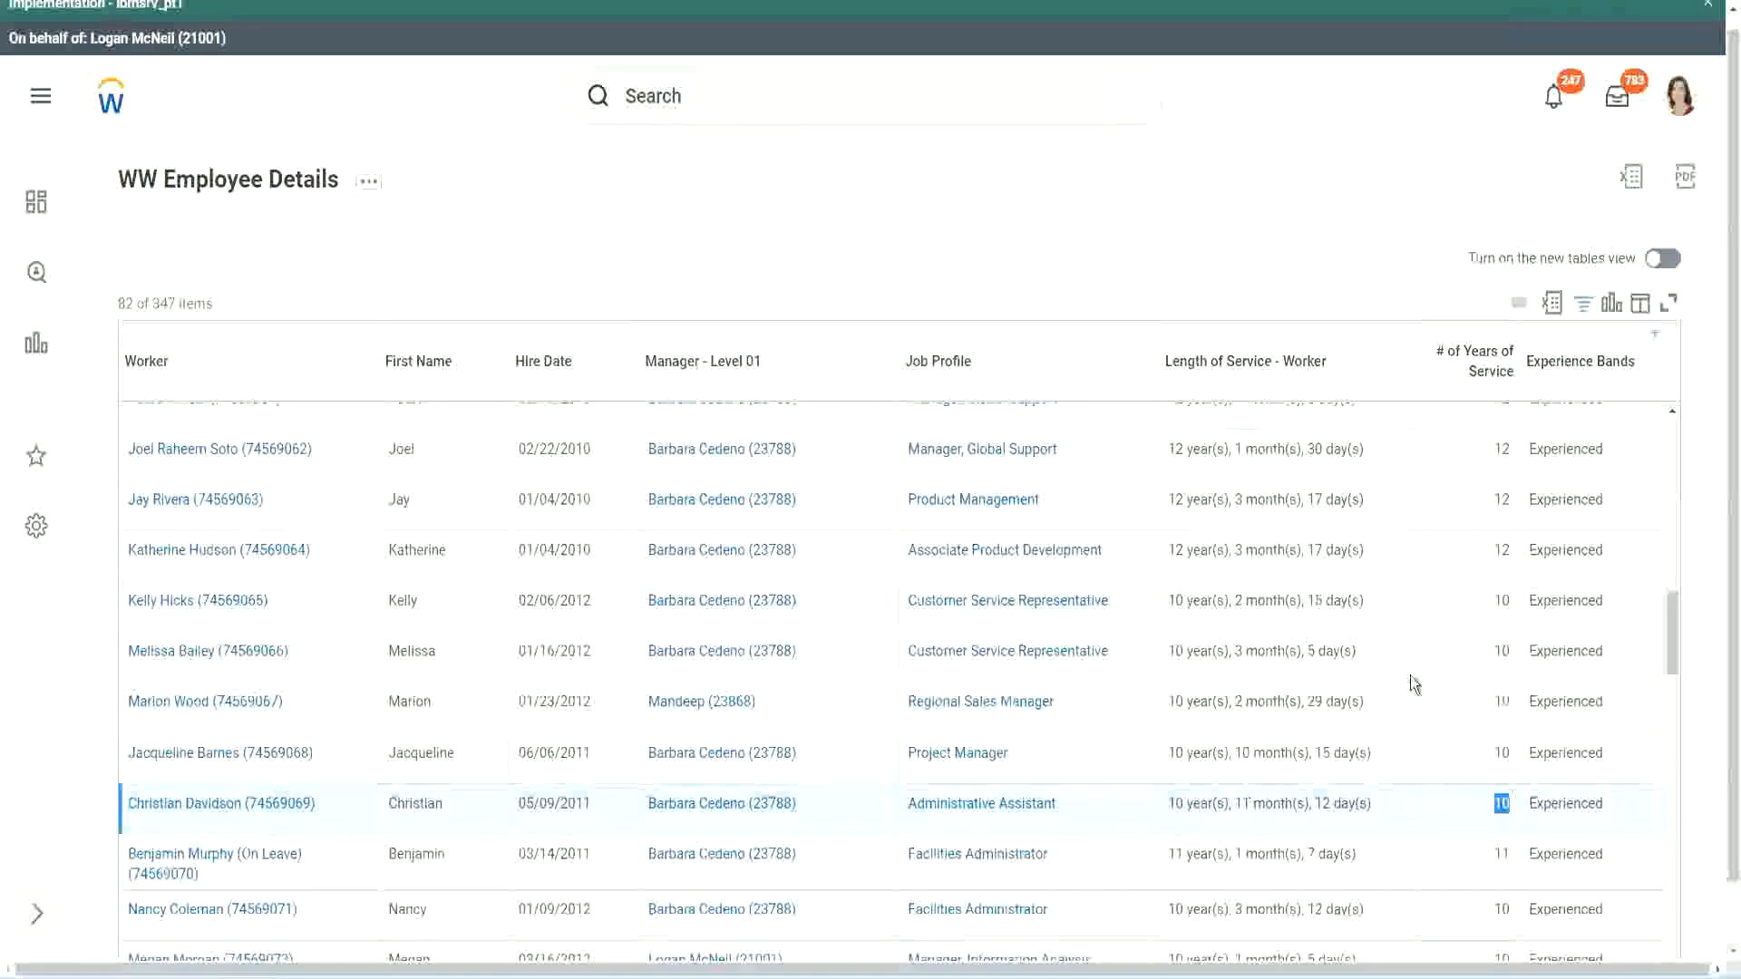
left_click(1497, 571)
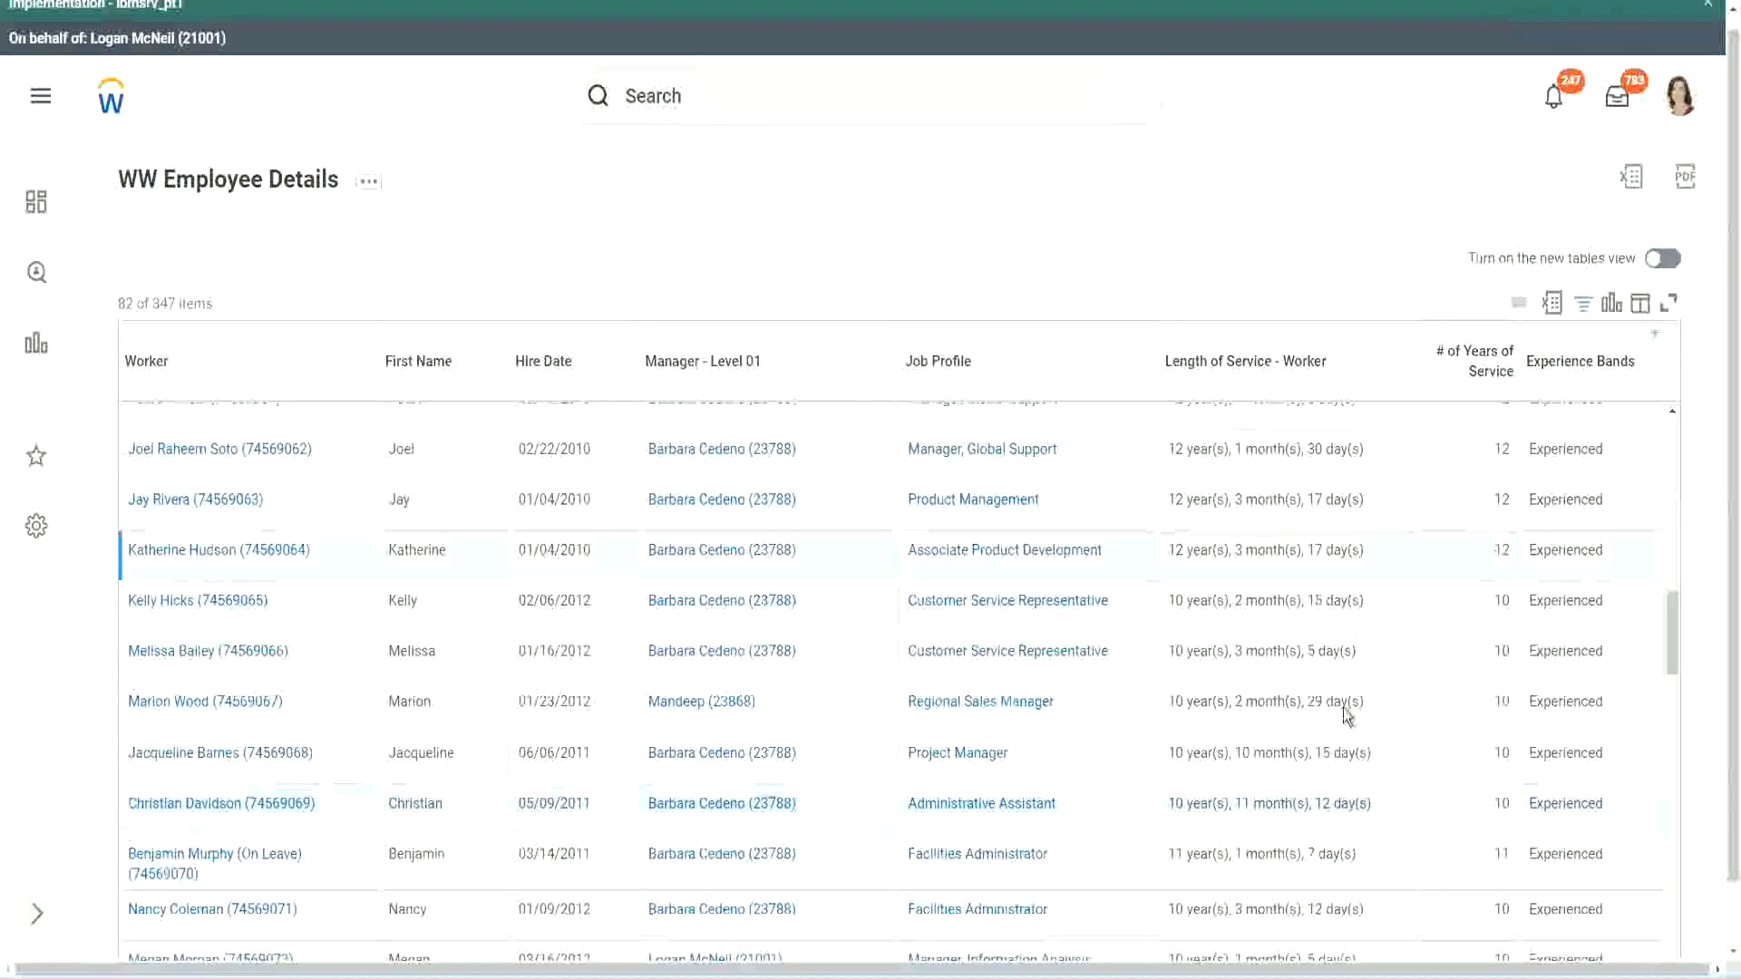
Review how length of service maps to whole years across the Global Support, Administrative Assistant and Project Manager rows
double_click(1189, 800)
left_click(1316, 798)
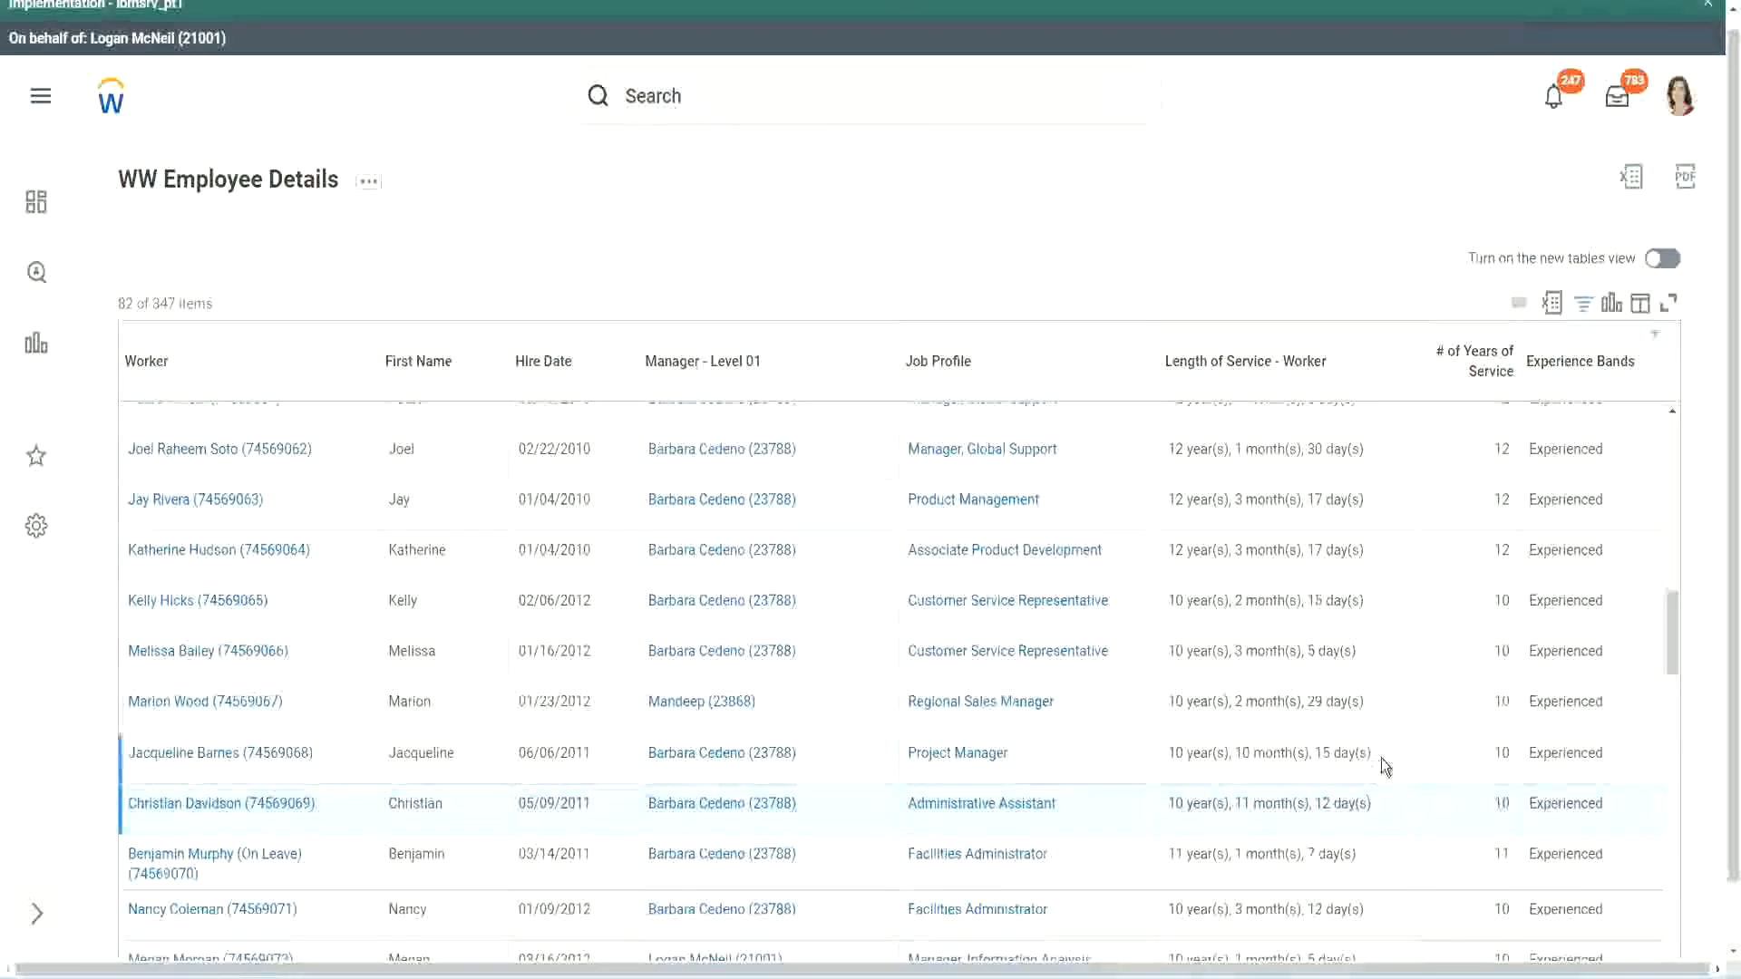
double_click(1504, 450)
left_click_drag(1168, 451, 1385, 441)
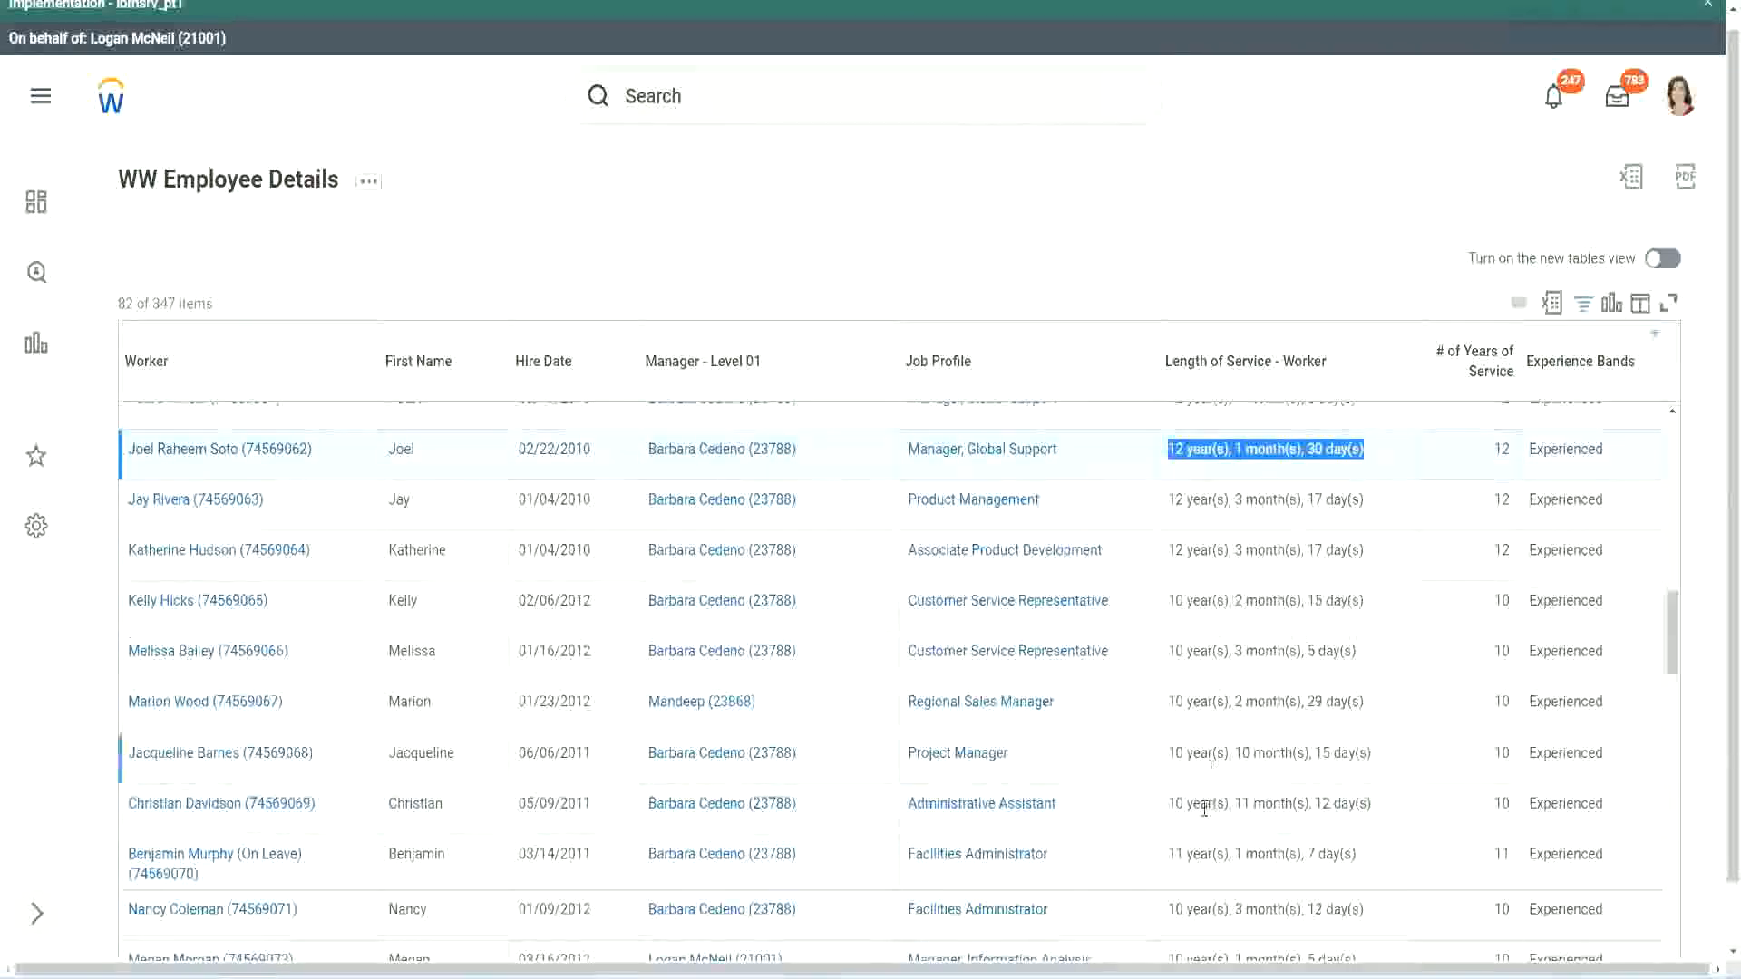
left_click(1342, 804)
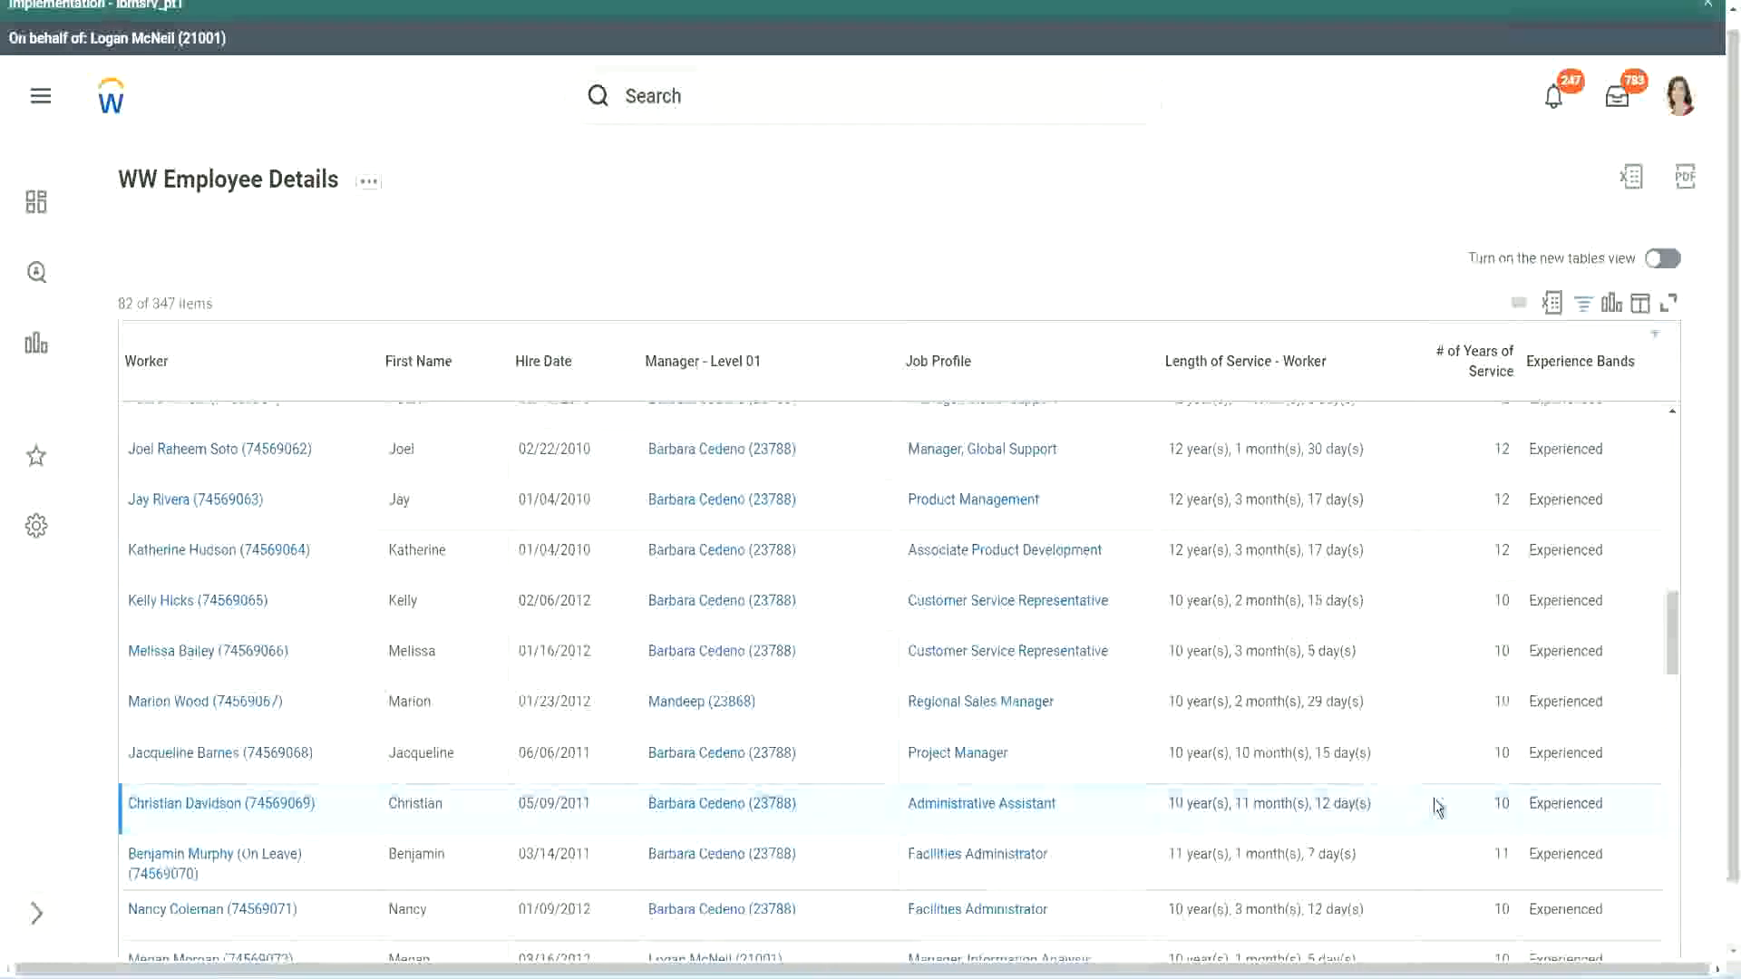
double_click(1500, 803)
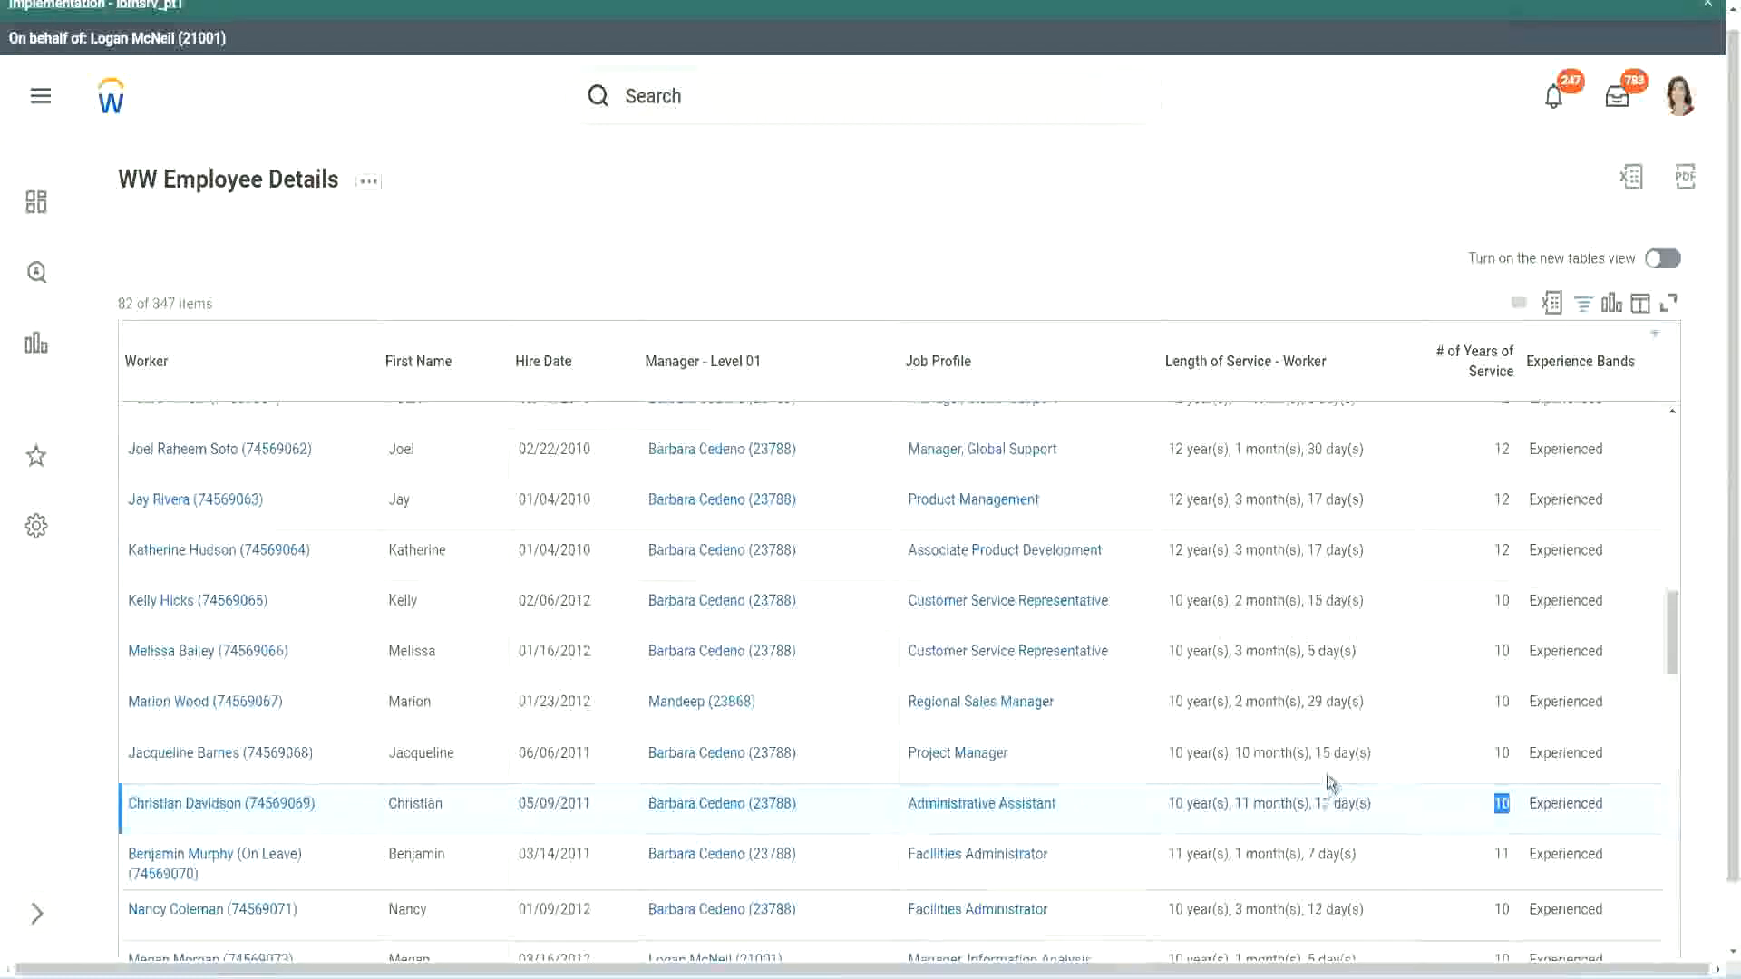
left_click(1438, 808)
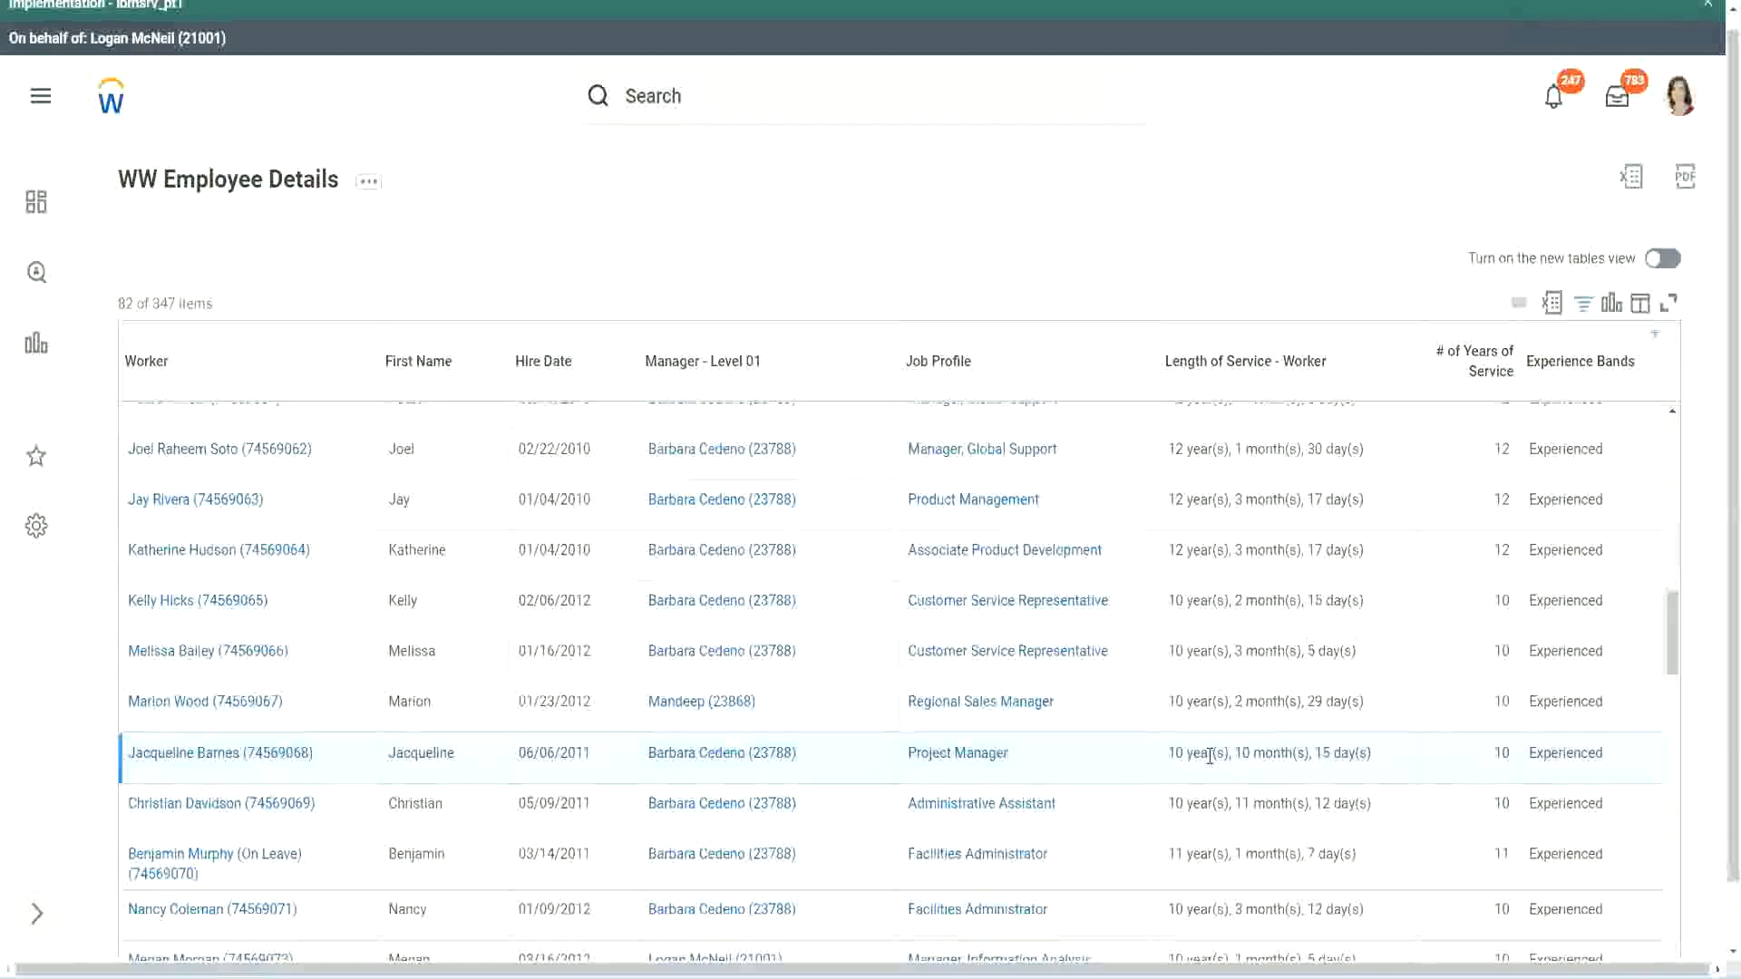
double_click(1258, 754)
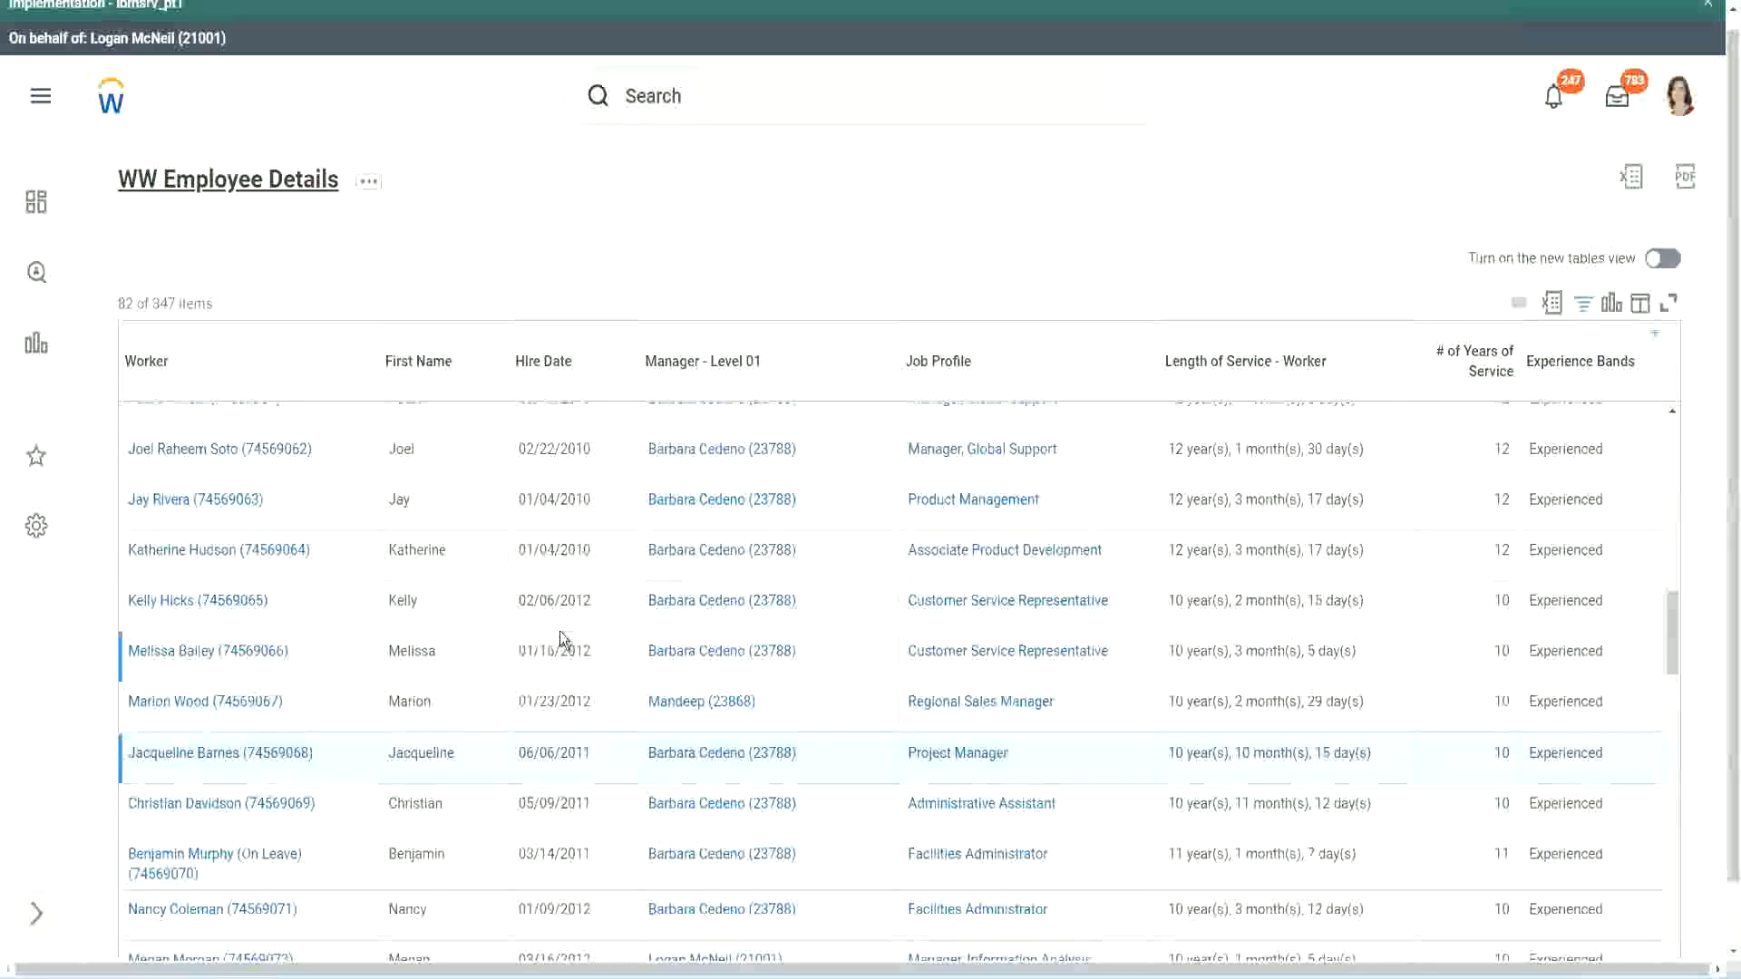
Open the CF-WW-Eval Exp-Derive Experience Bands from Years of Service field from the report definition in a new tab and dismiss the environment banner
scroll(568, 626, "down", 5)
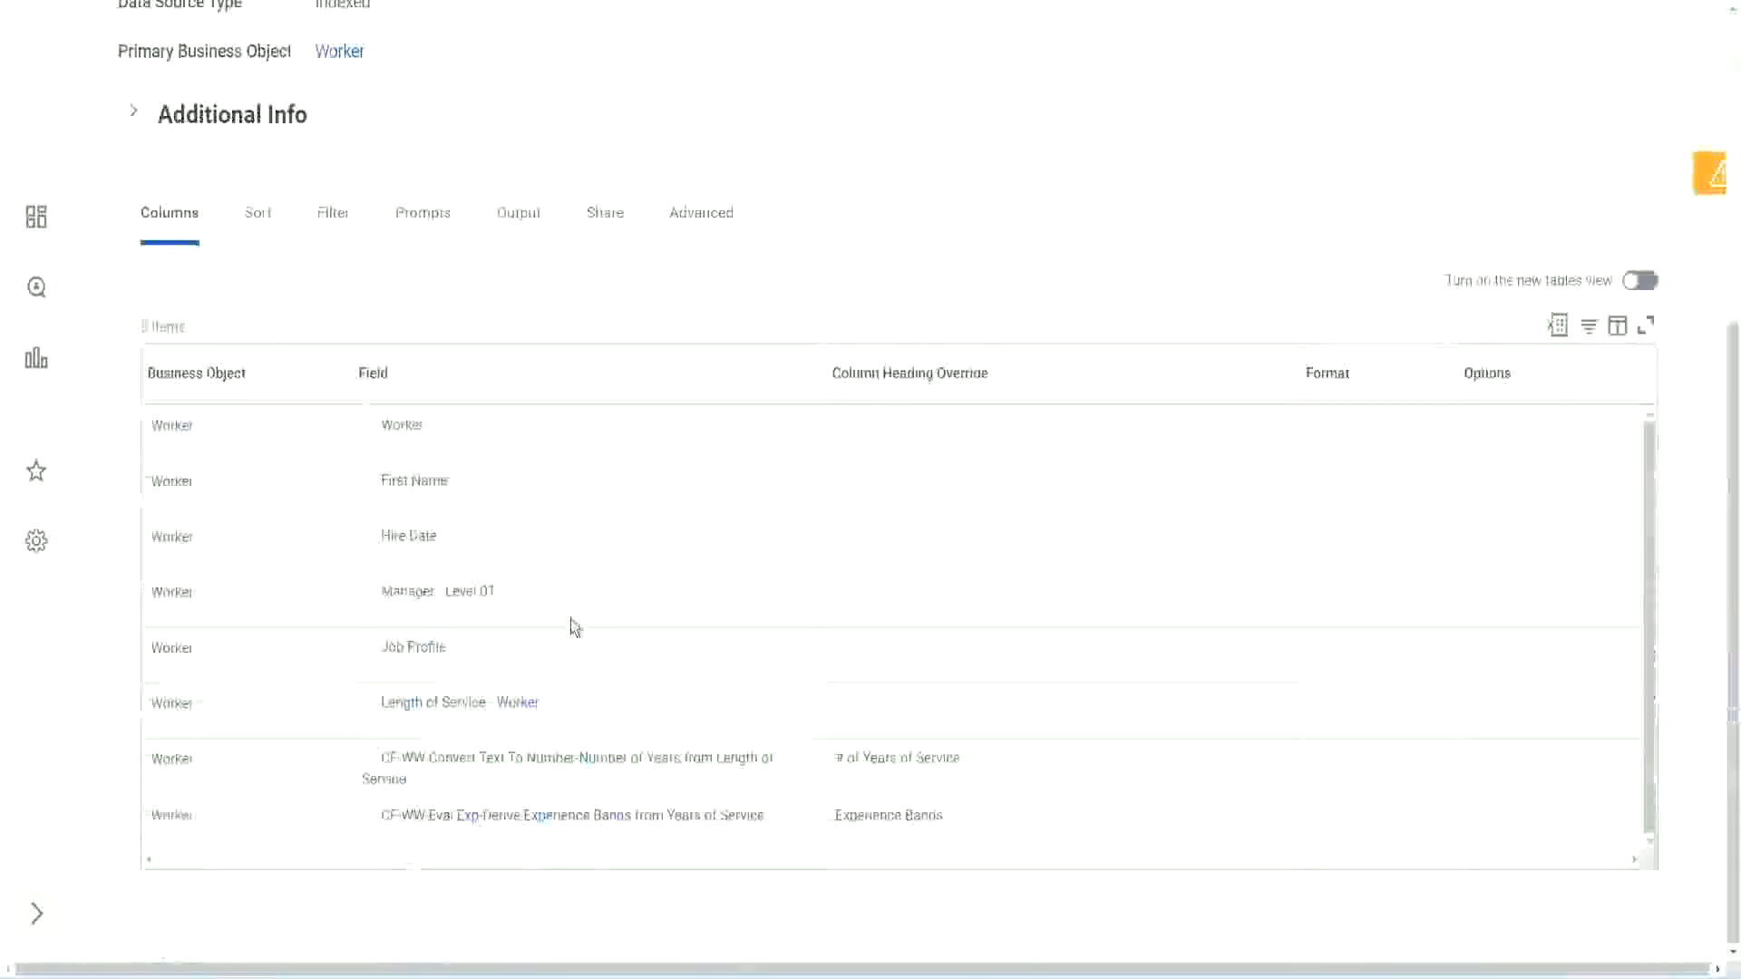
right_click(473, 823)
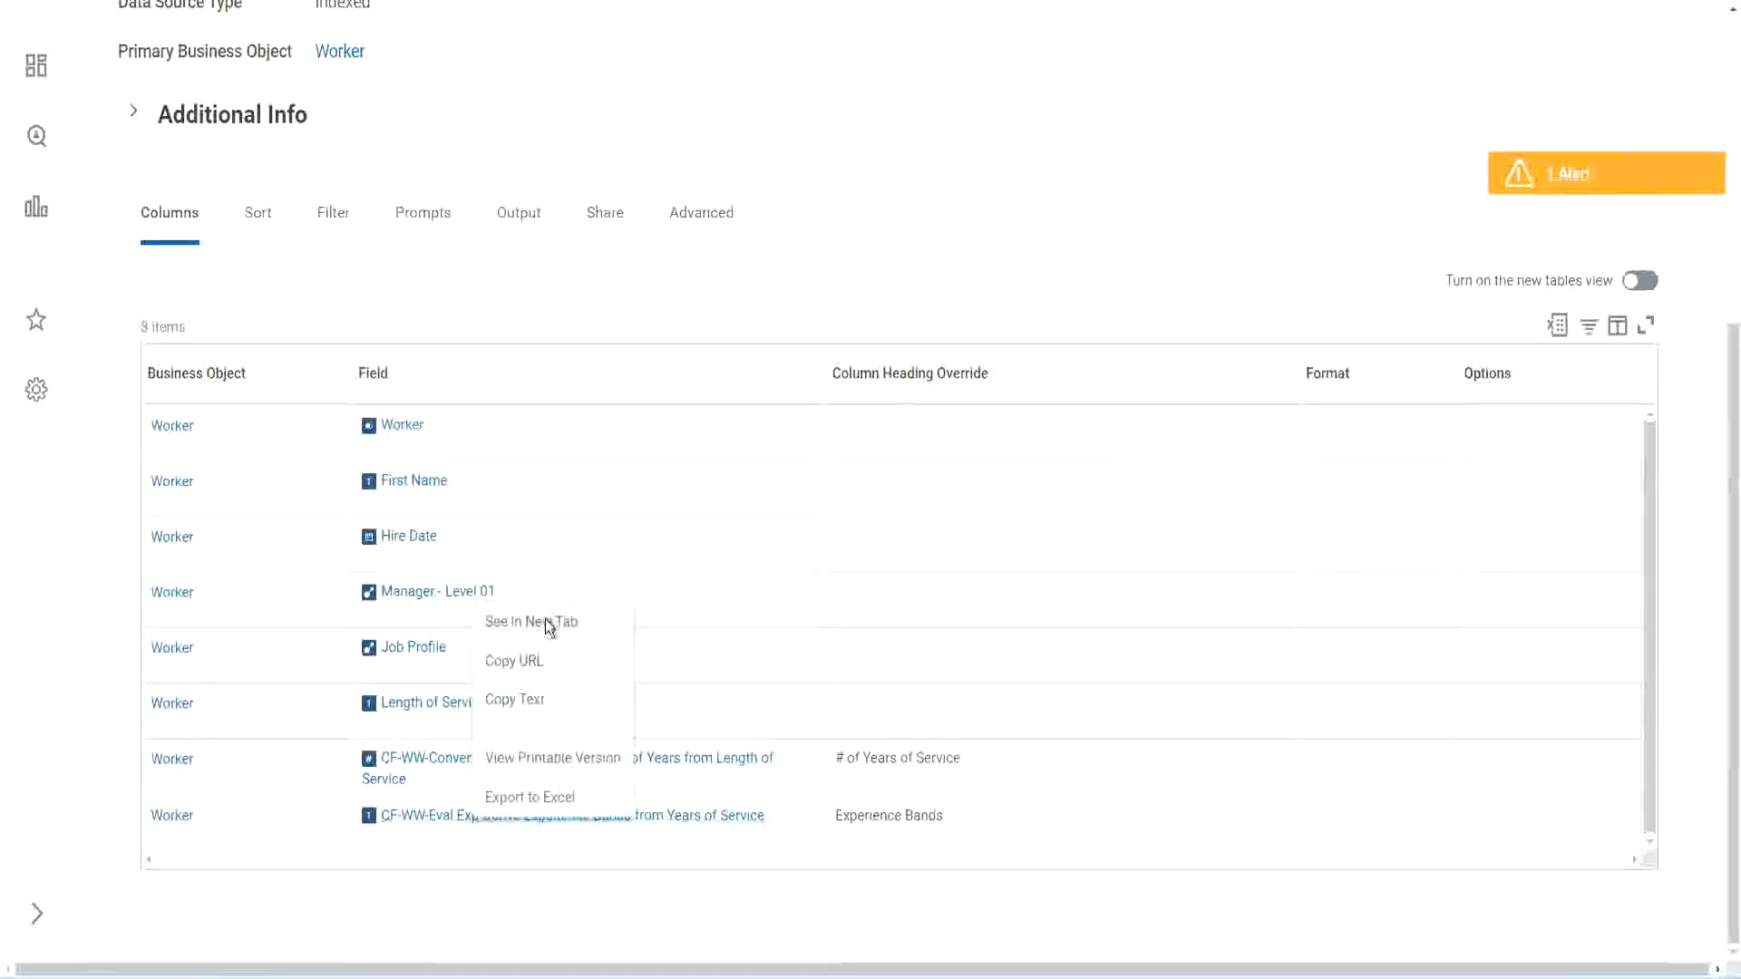
left_click(547, 622)
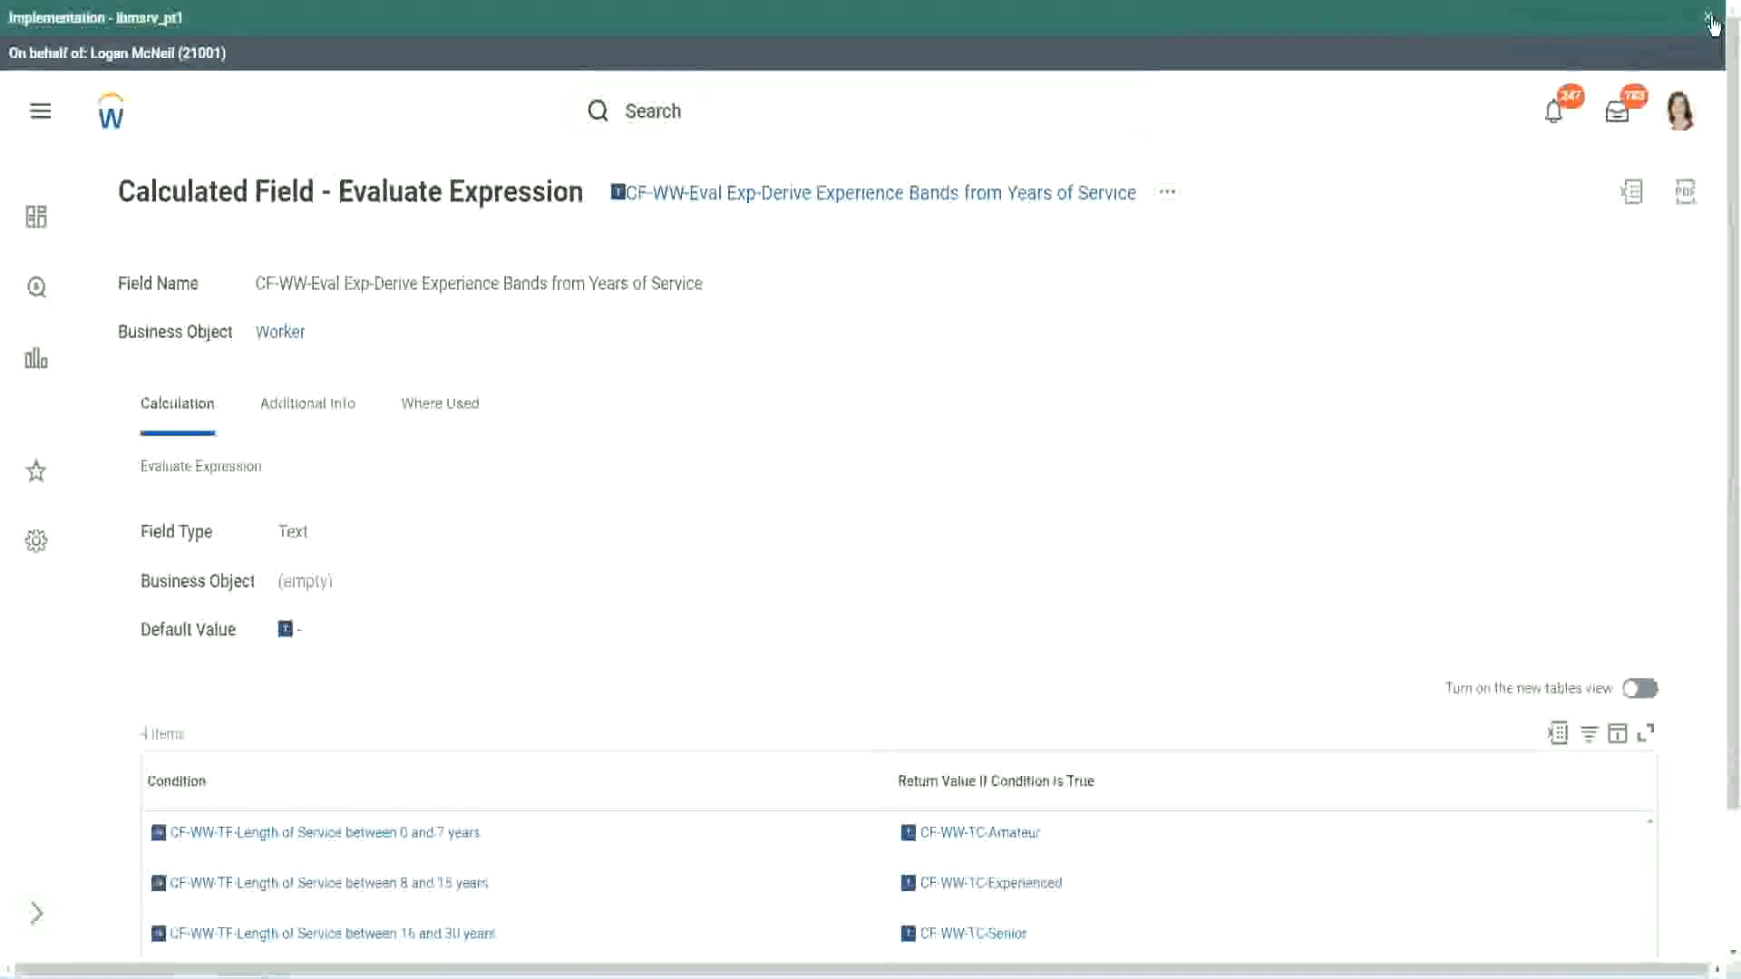
left_click(1709, 18)
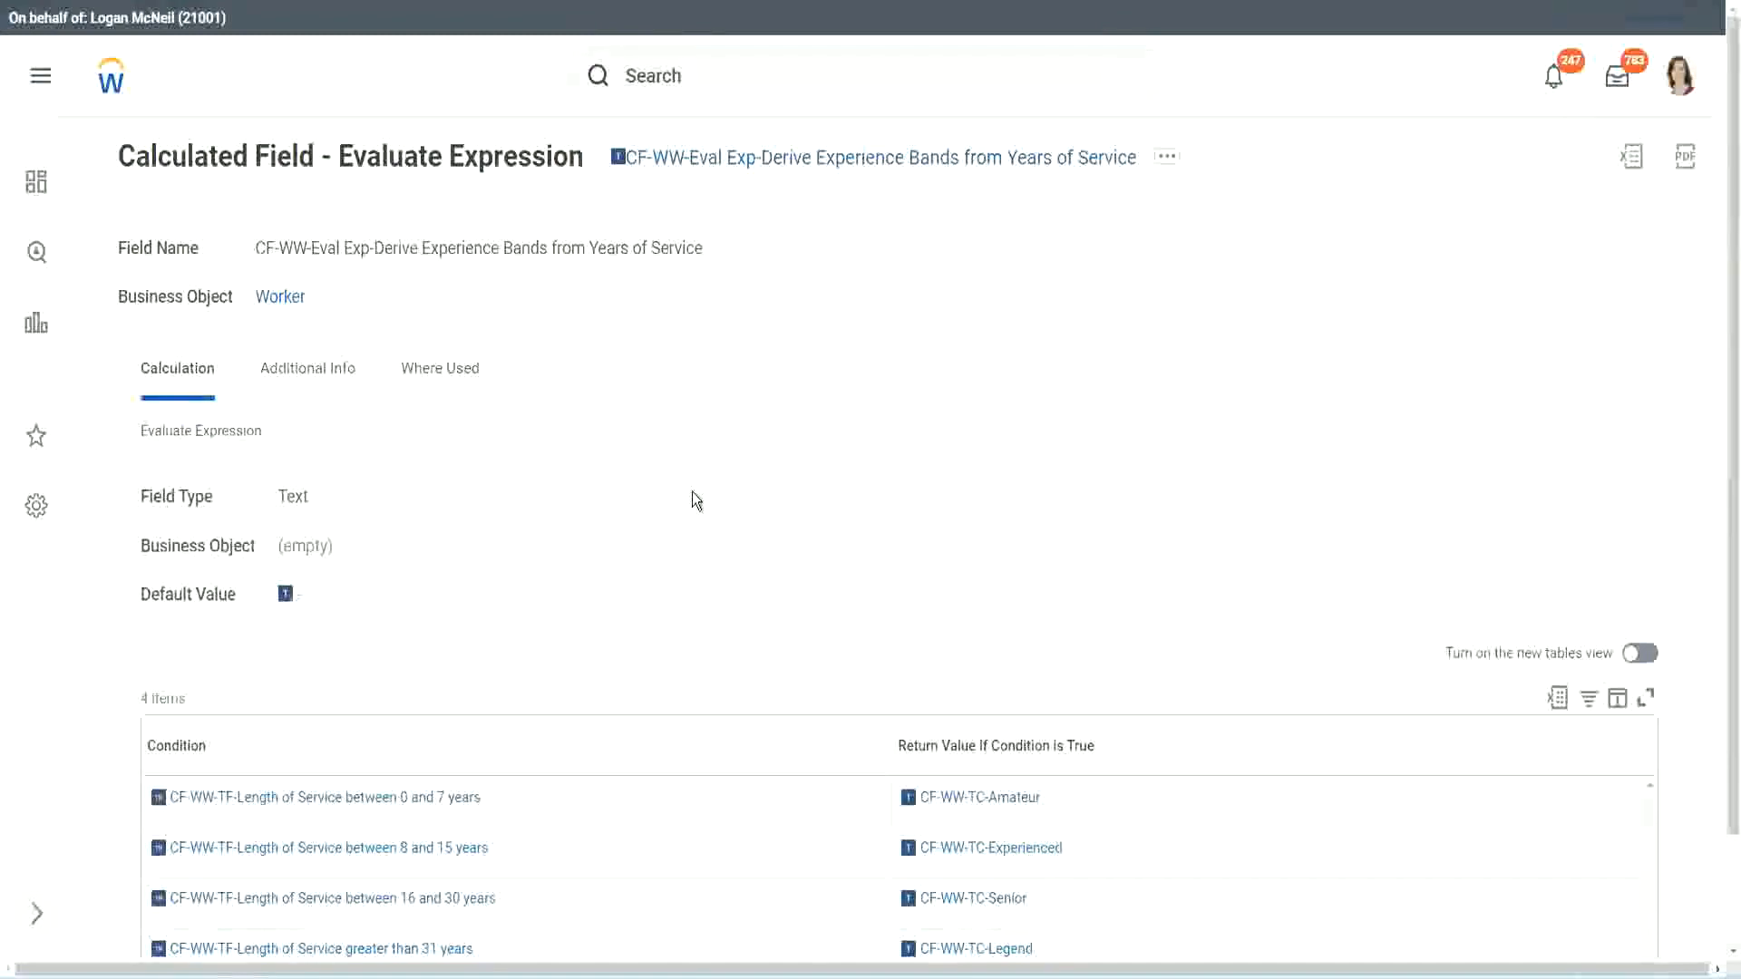
Copy the name of the Evaluate Expression calculated field as text
scroll(728, 491, "down", 1)
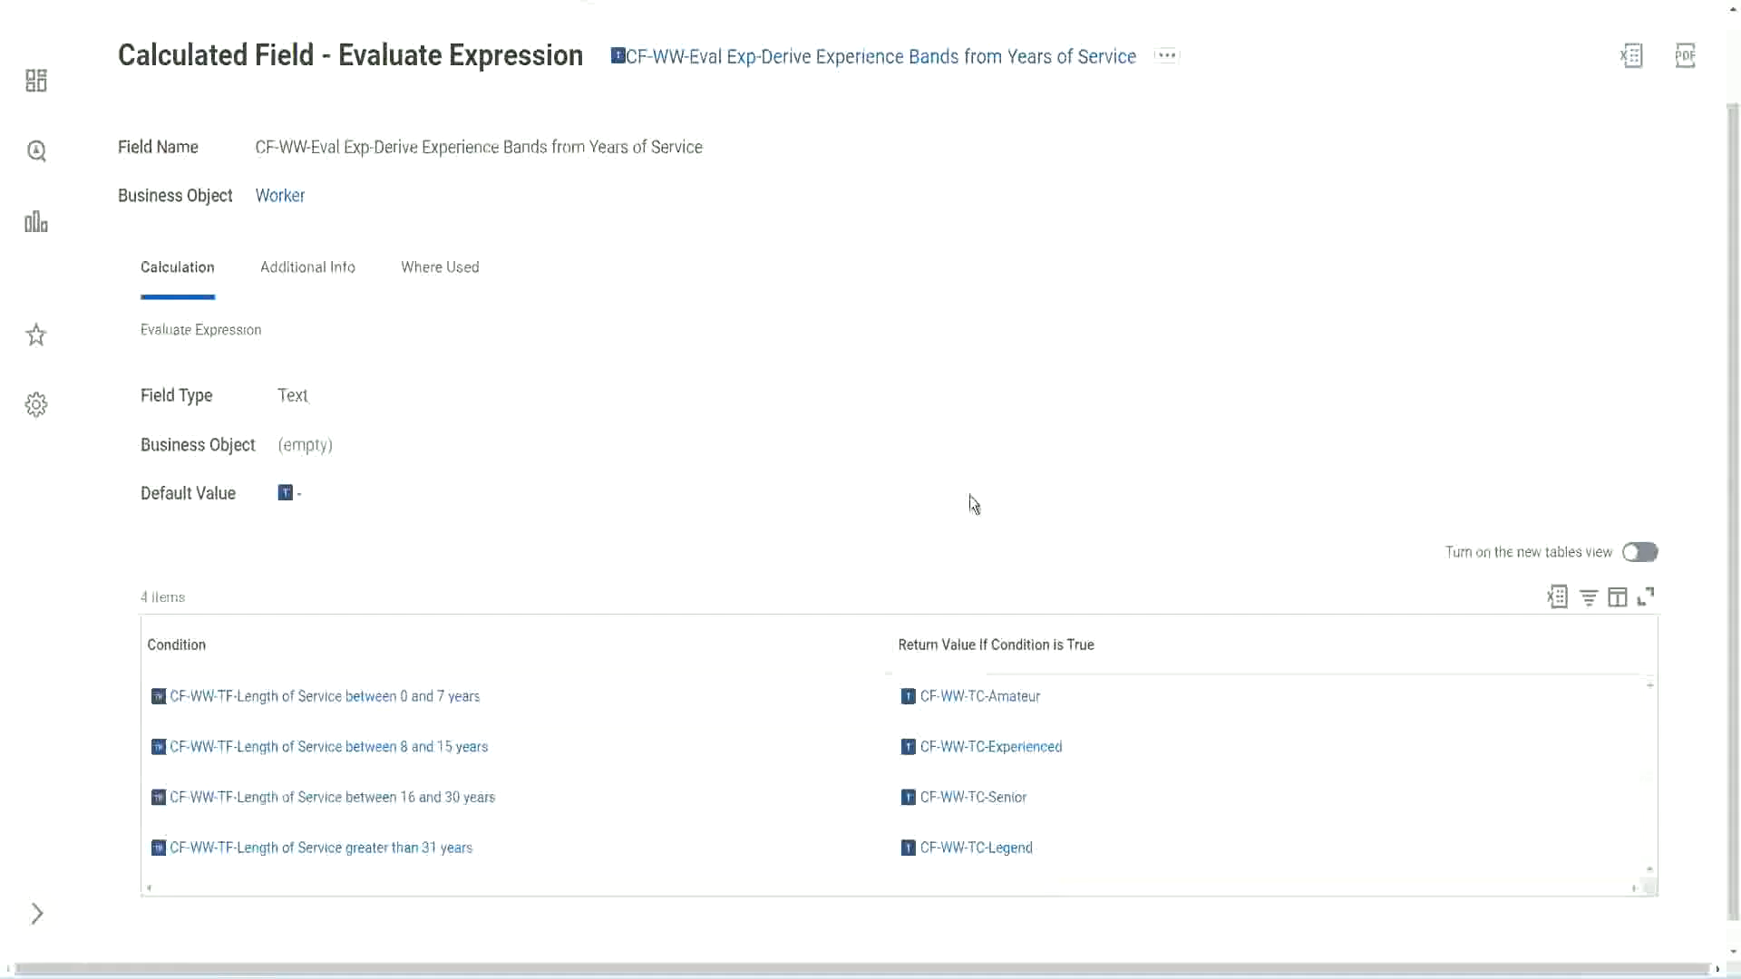
left_click(789, 641)
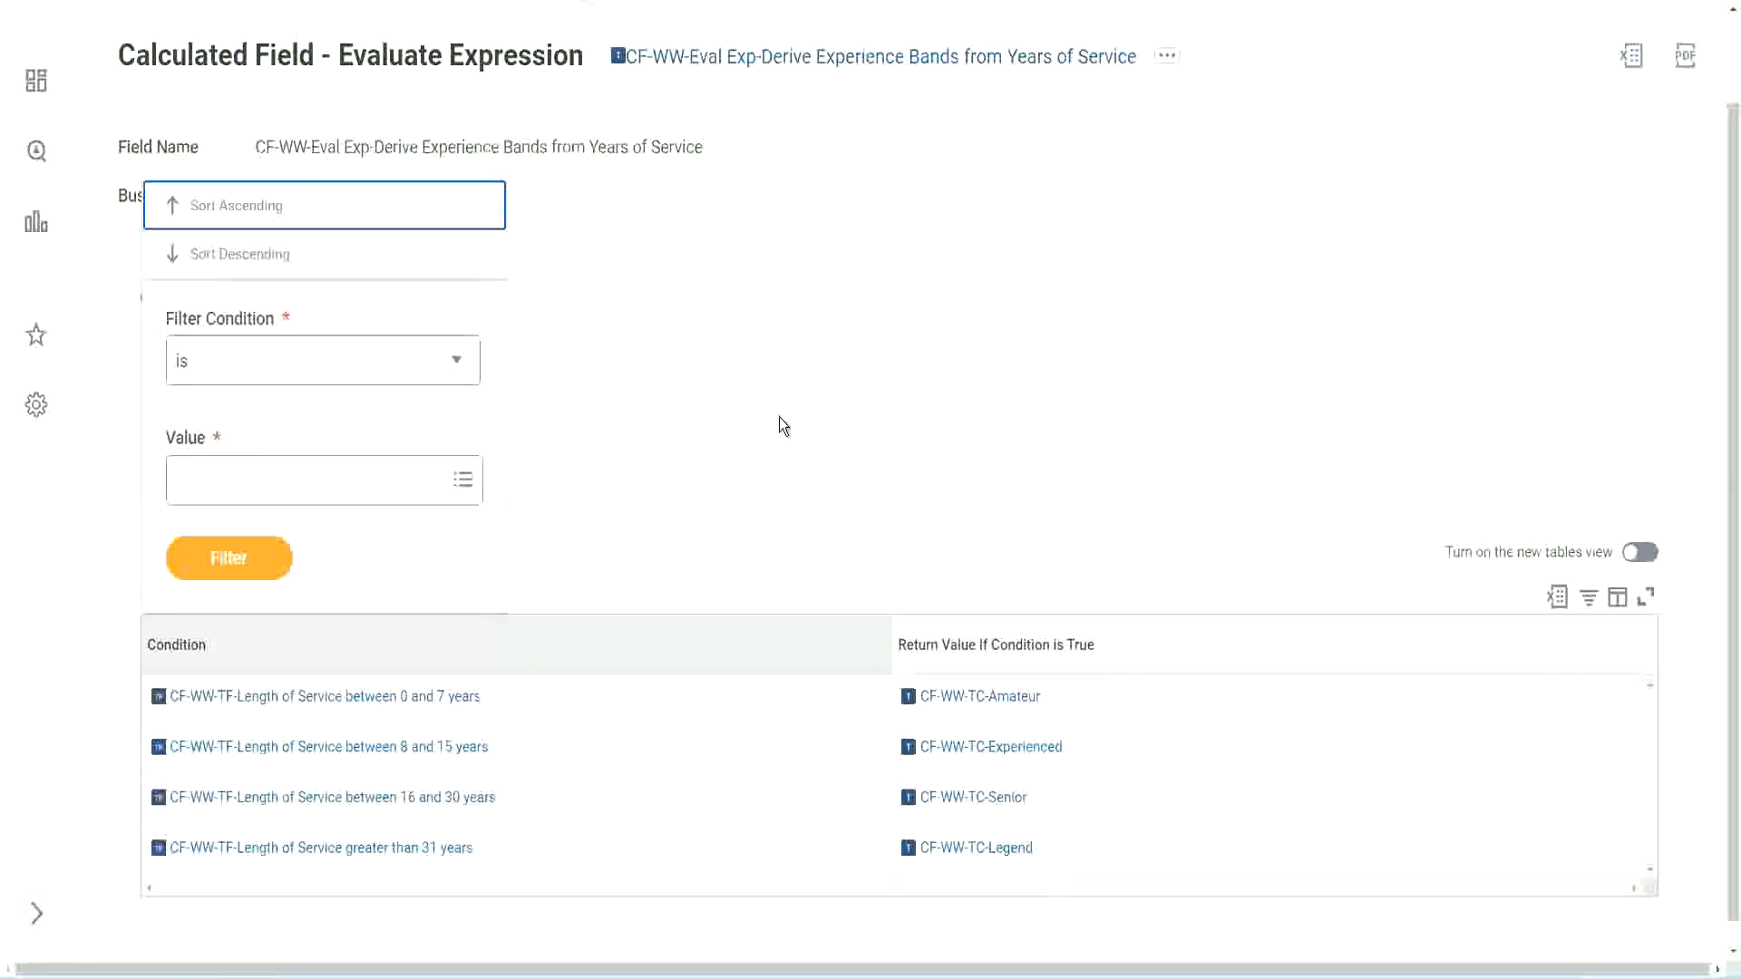
left_click(778, 417)
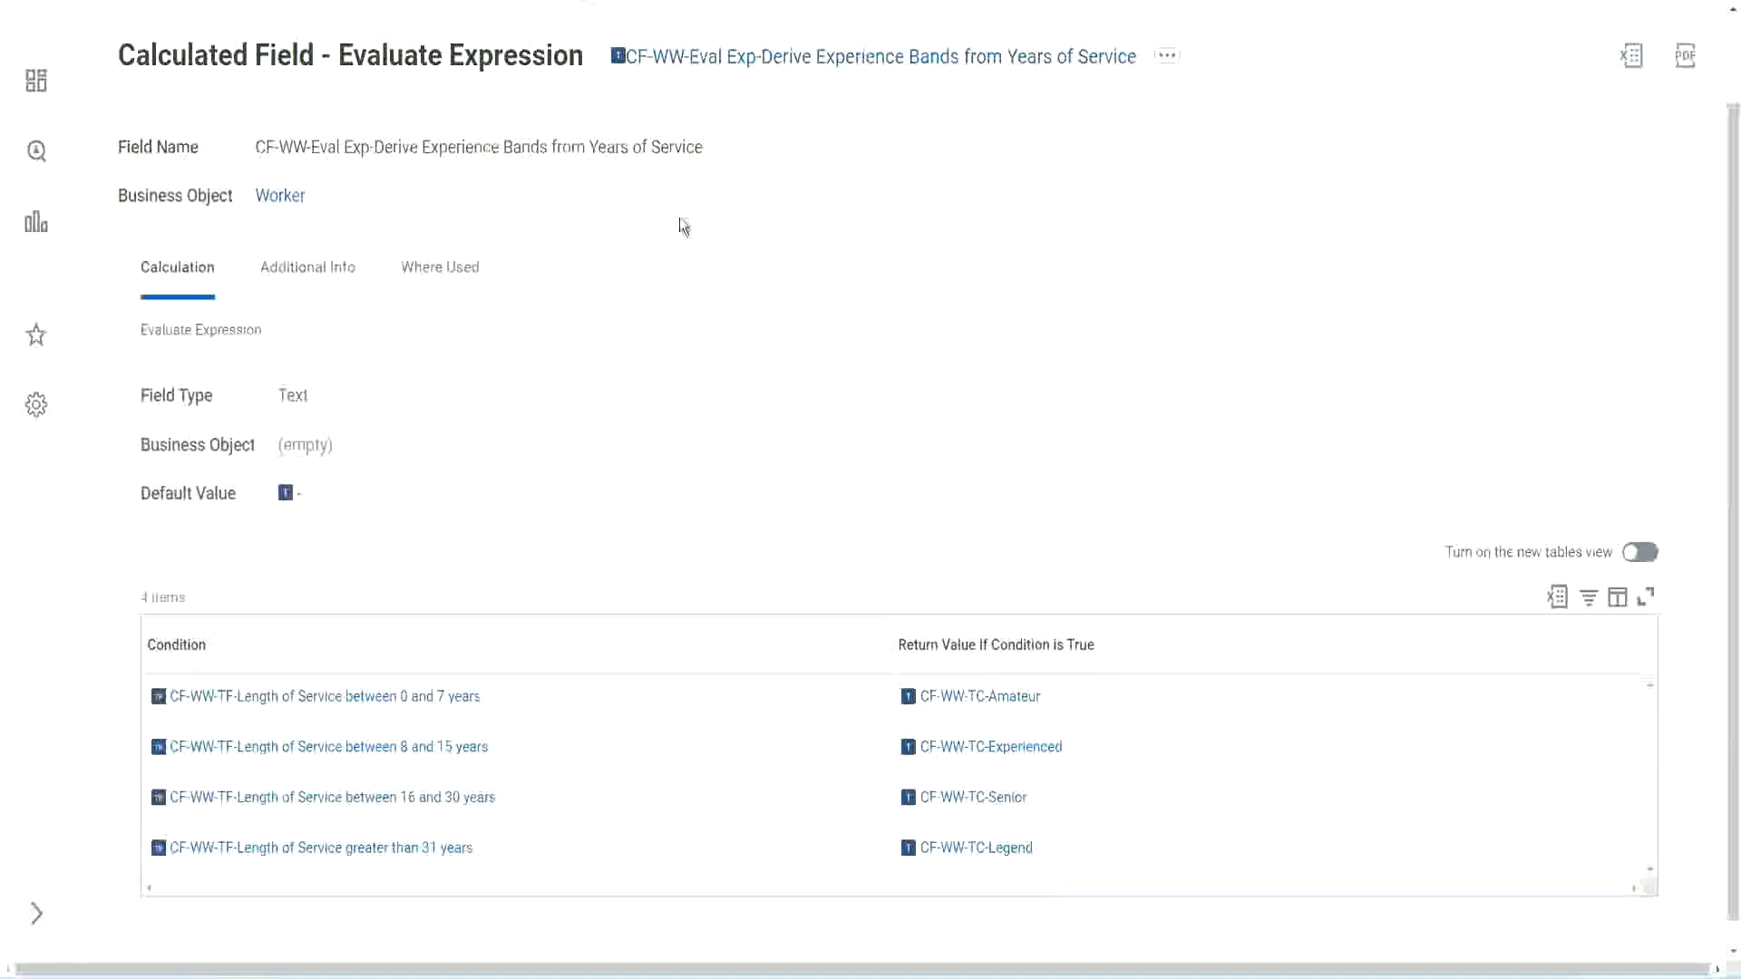
right_click(769, 65)
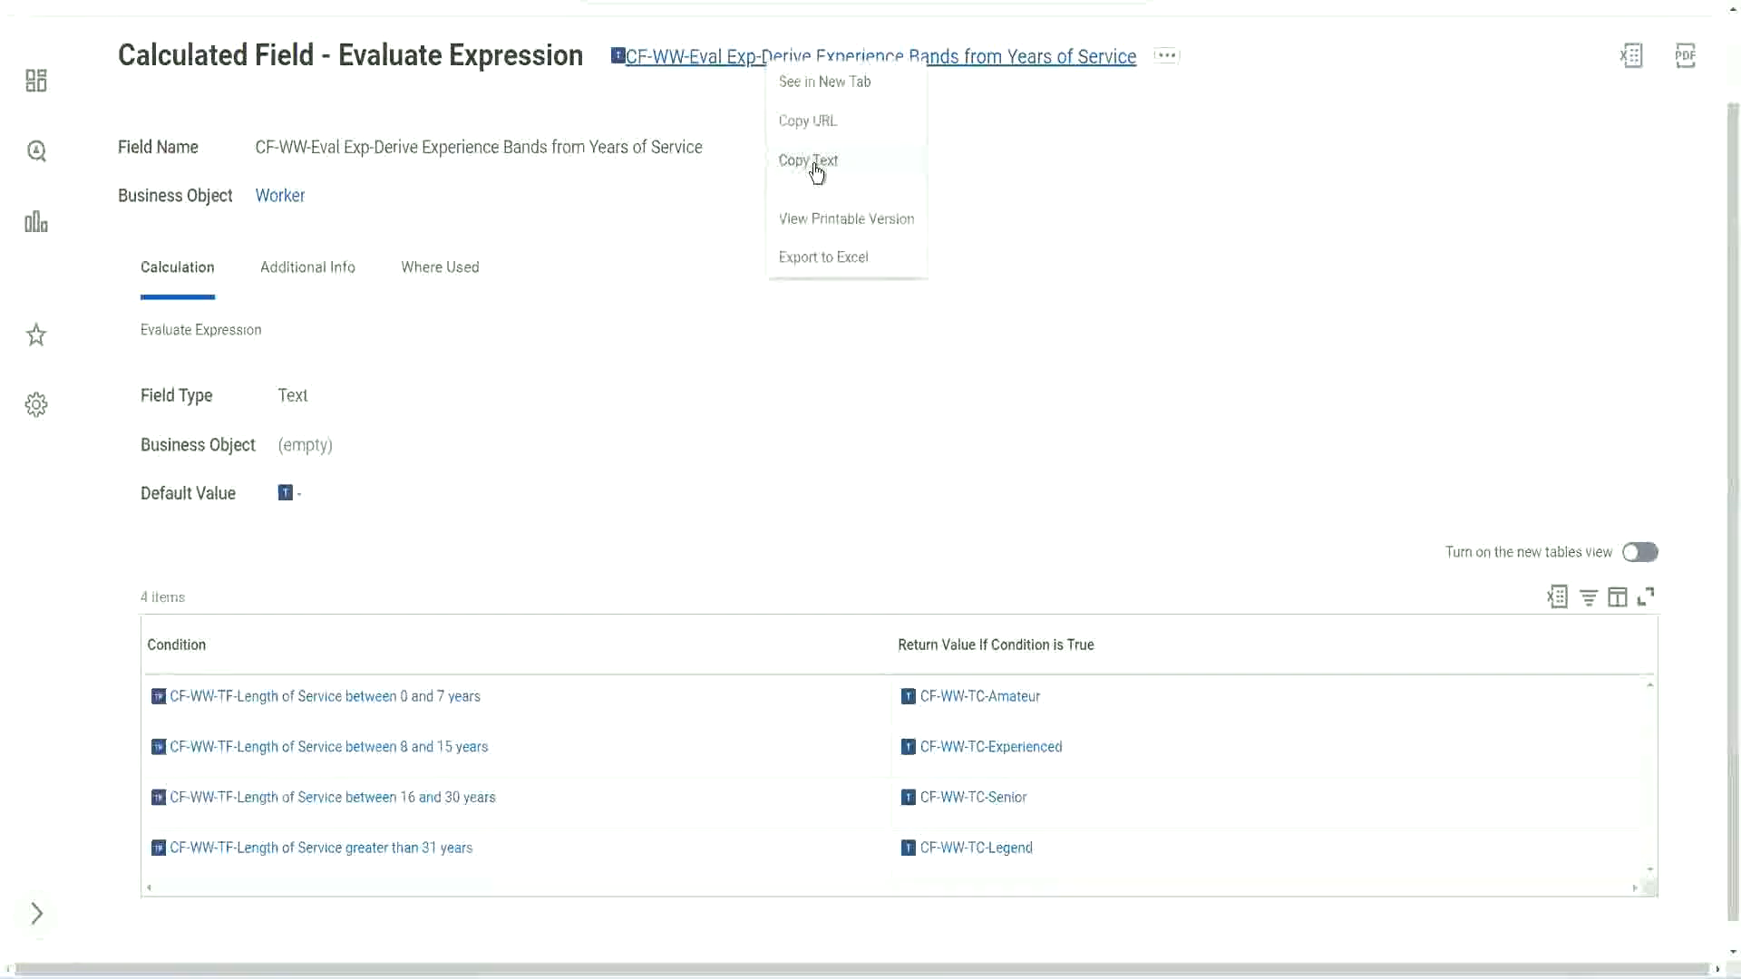
left_click(817, 172)
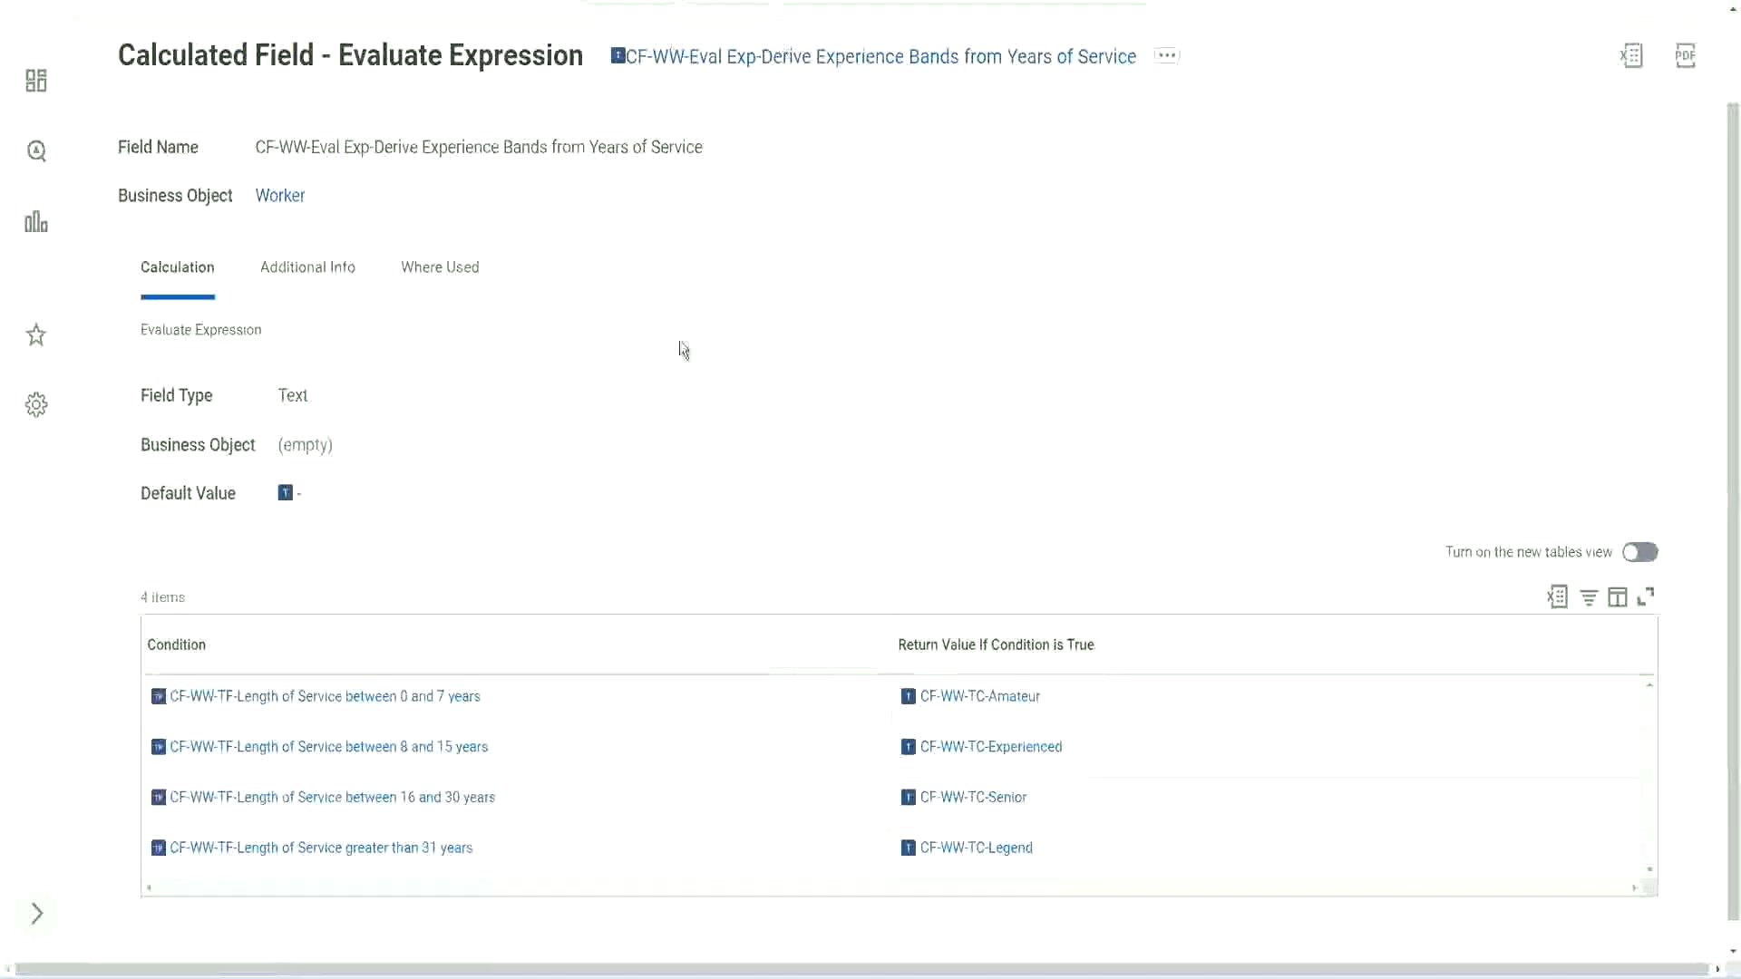
Return to the report definition, search for "create cal field" and open the Create Calculated Field task
scroll(676, 361, "up", 1)
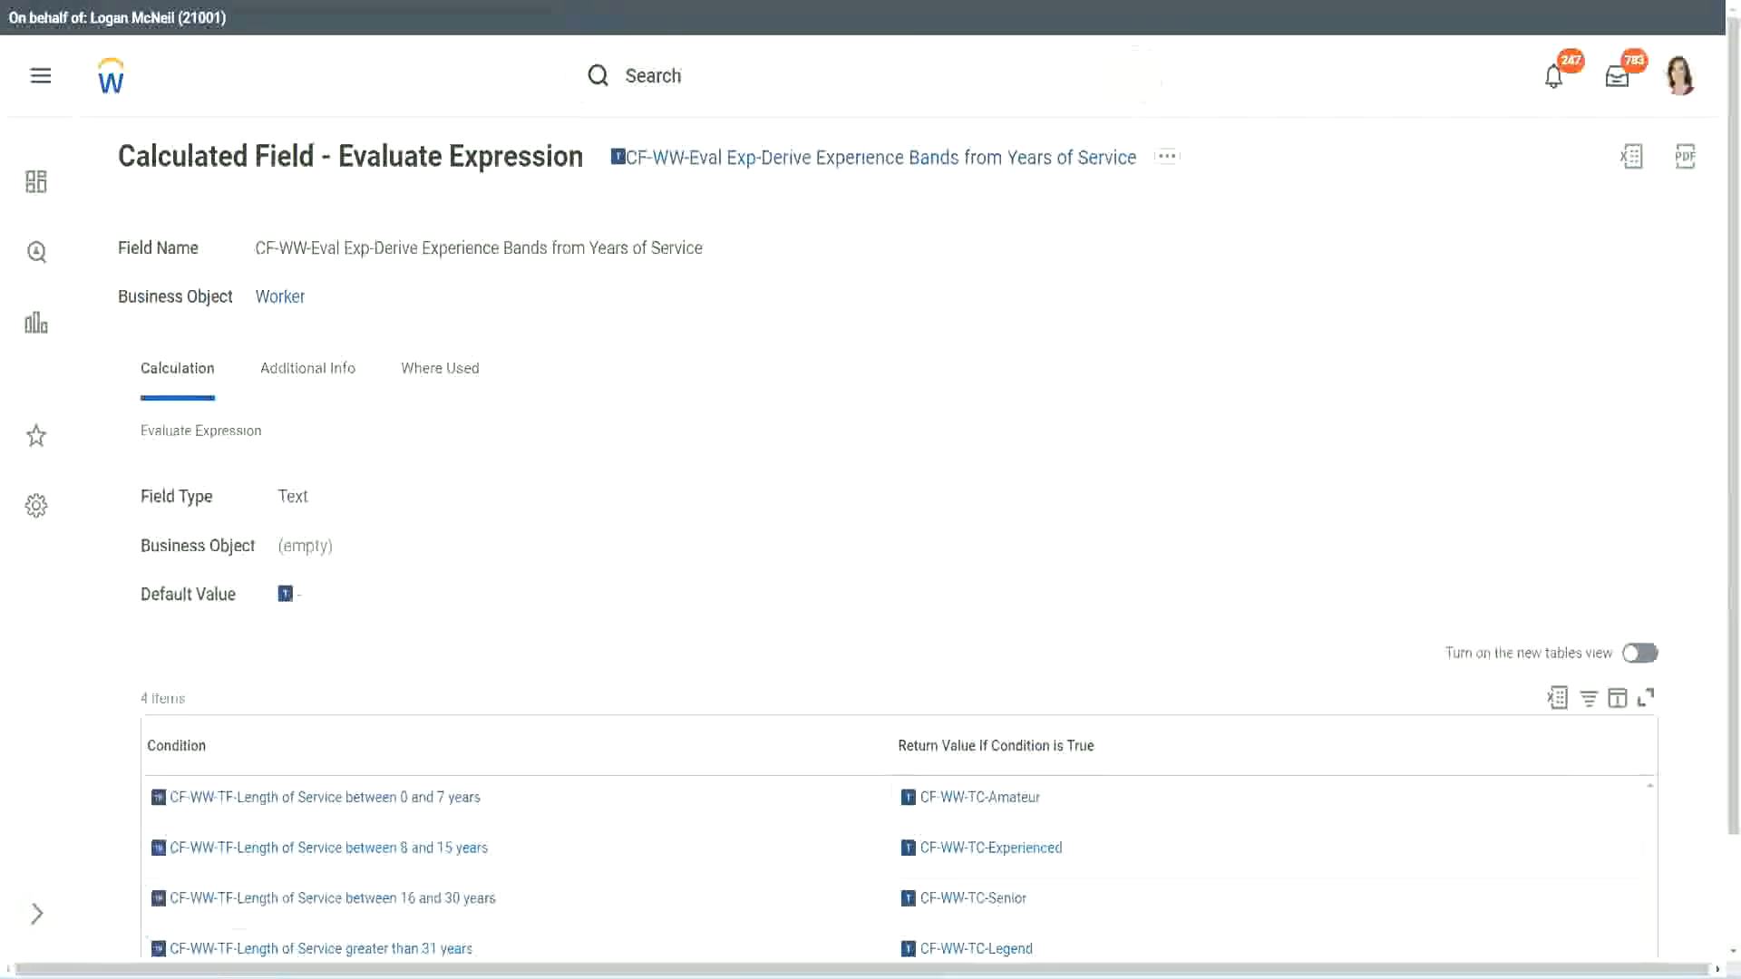
key("alt+Left")
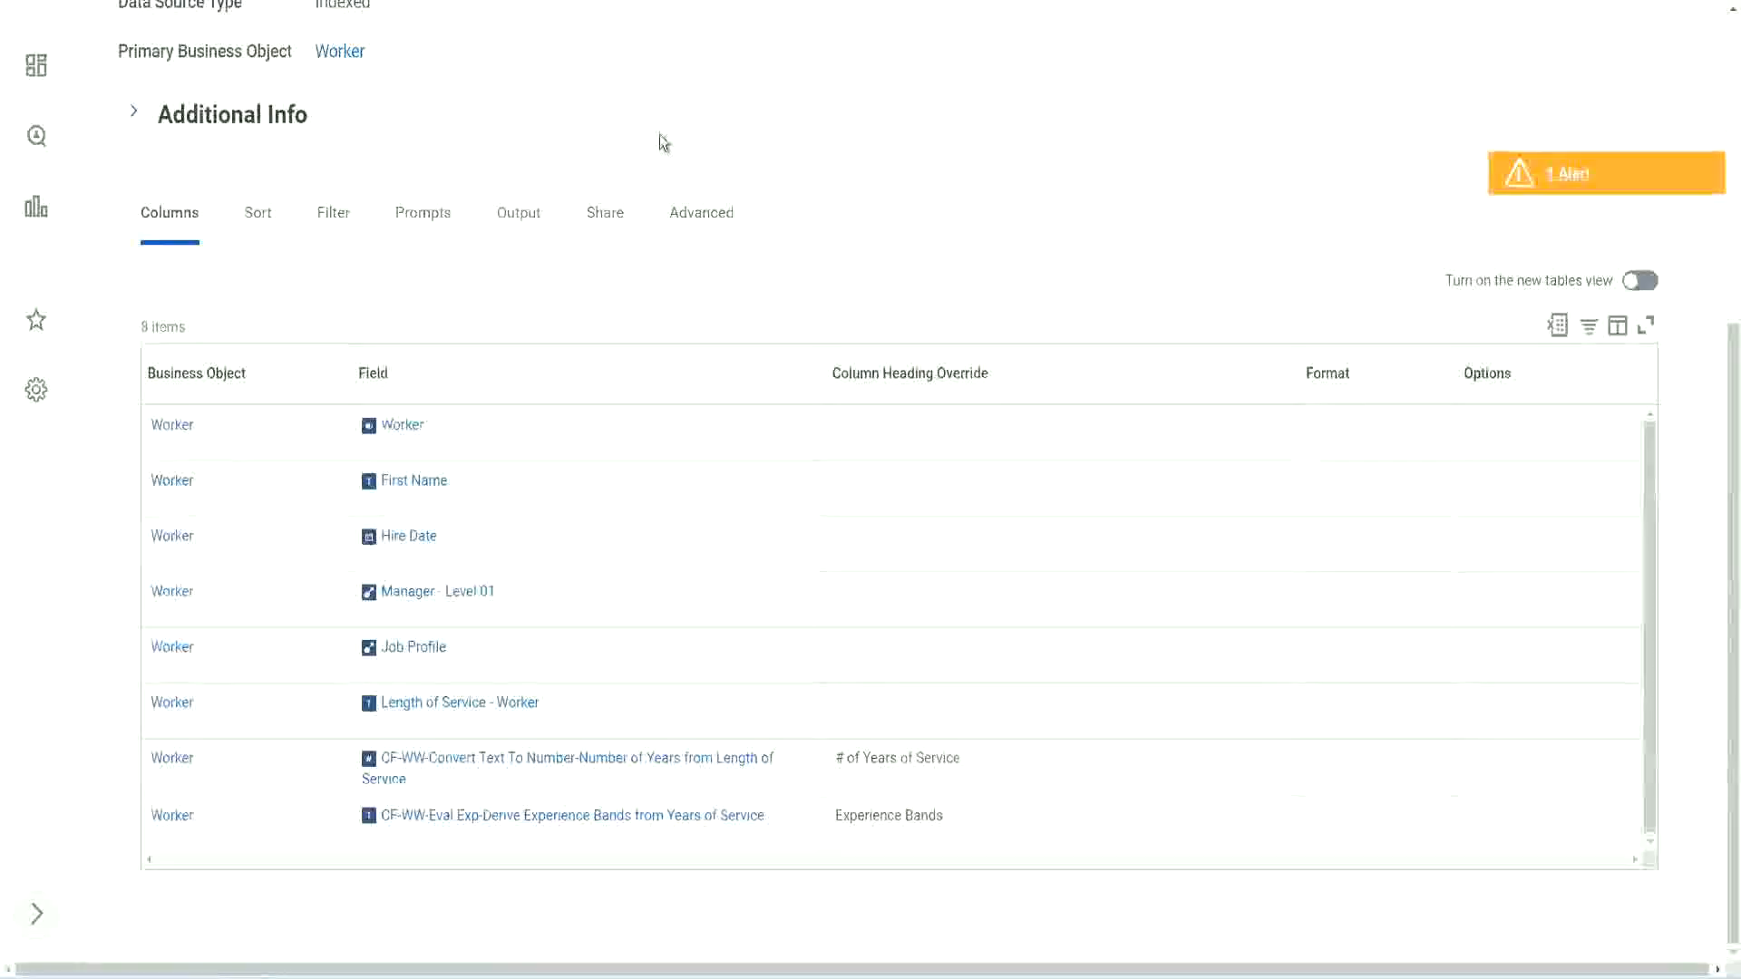
scroll(673, 145, "up", 5)
left_click(708, 109)
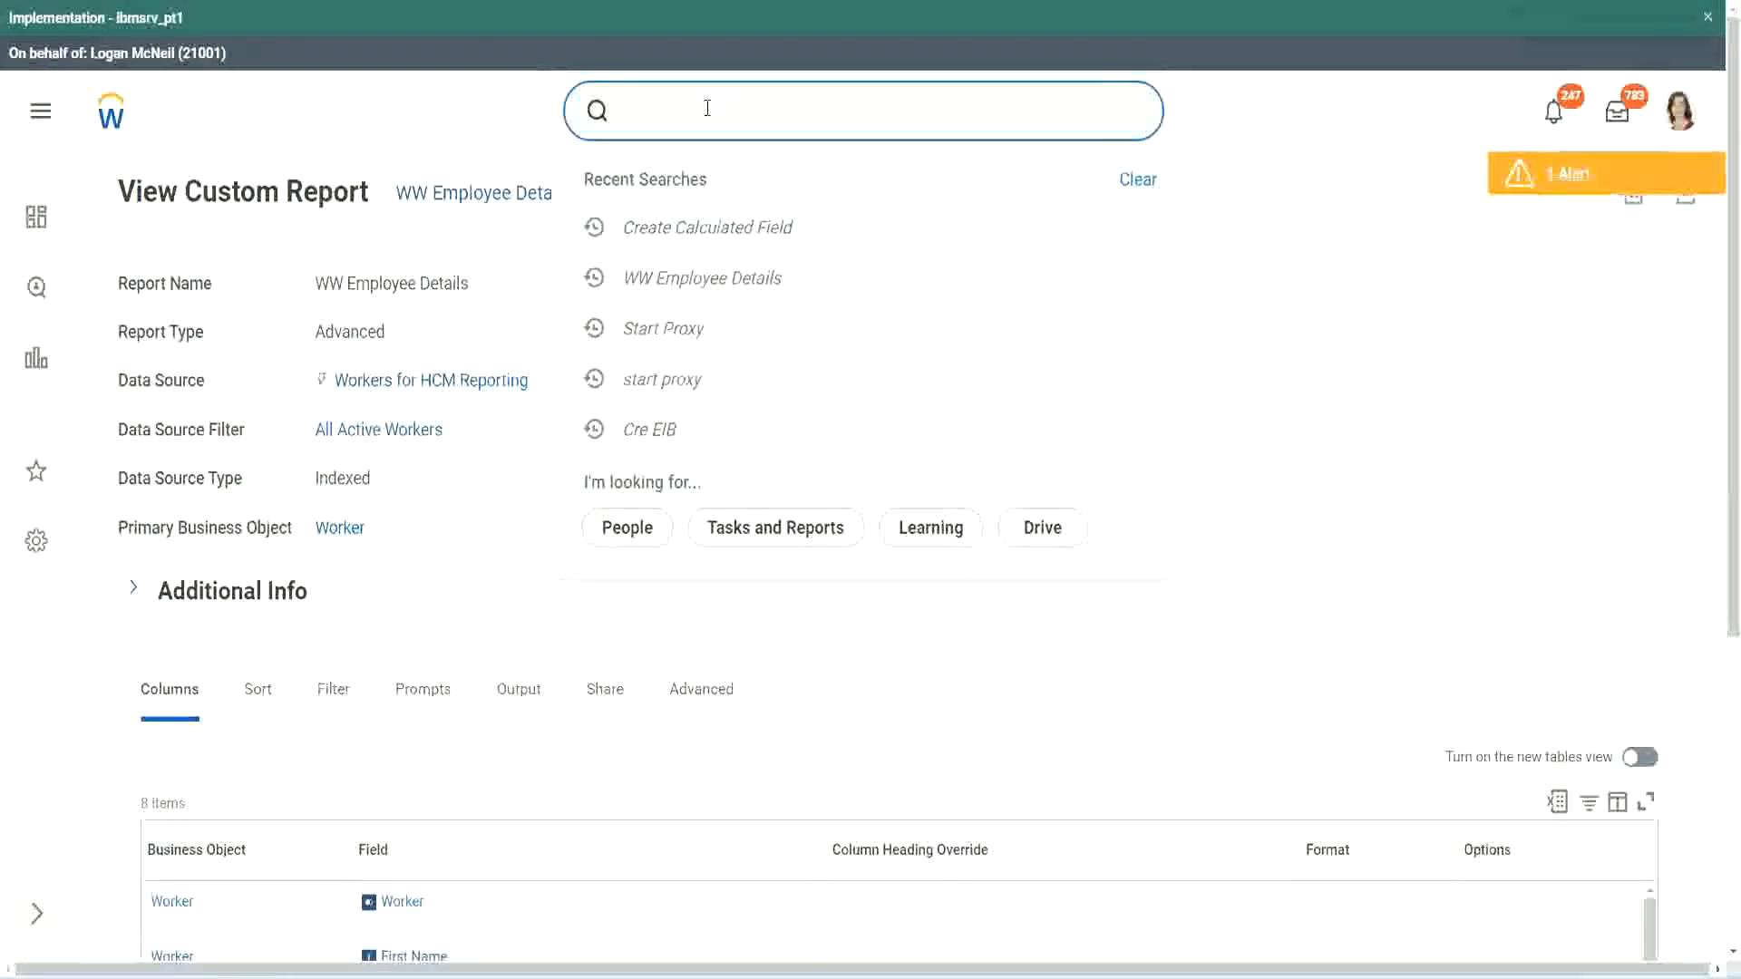
type("create cal field")
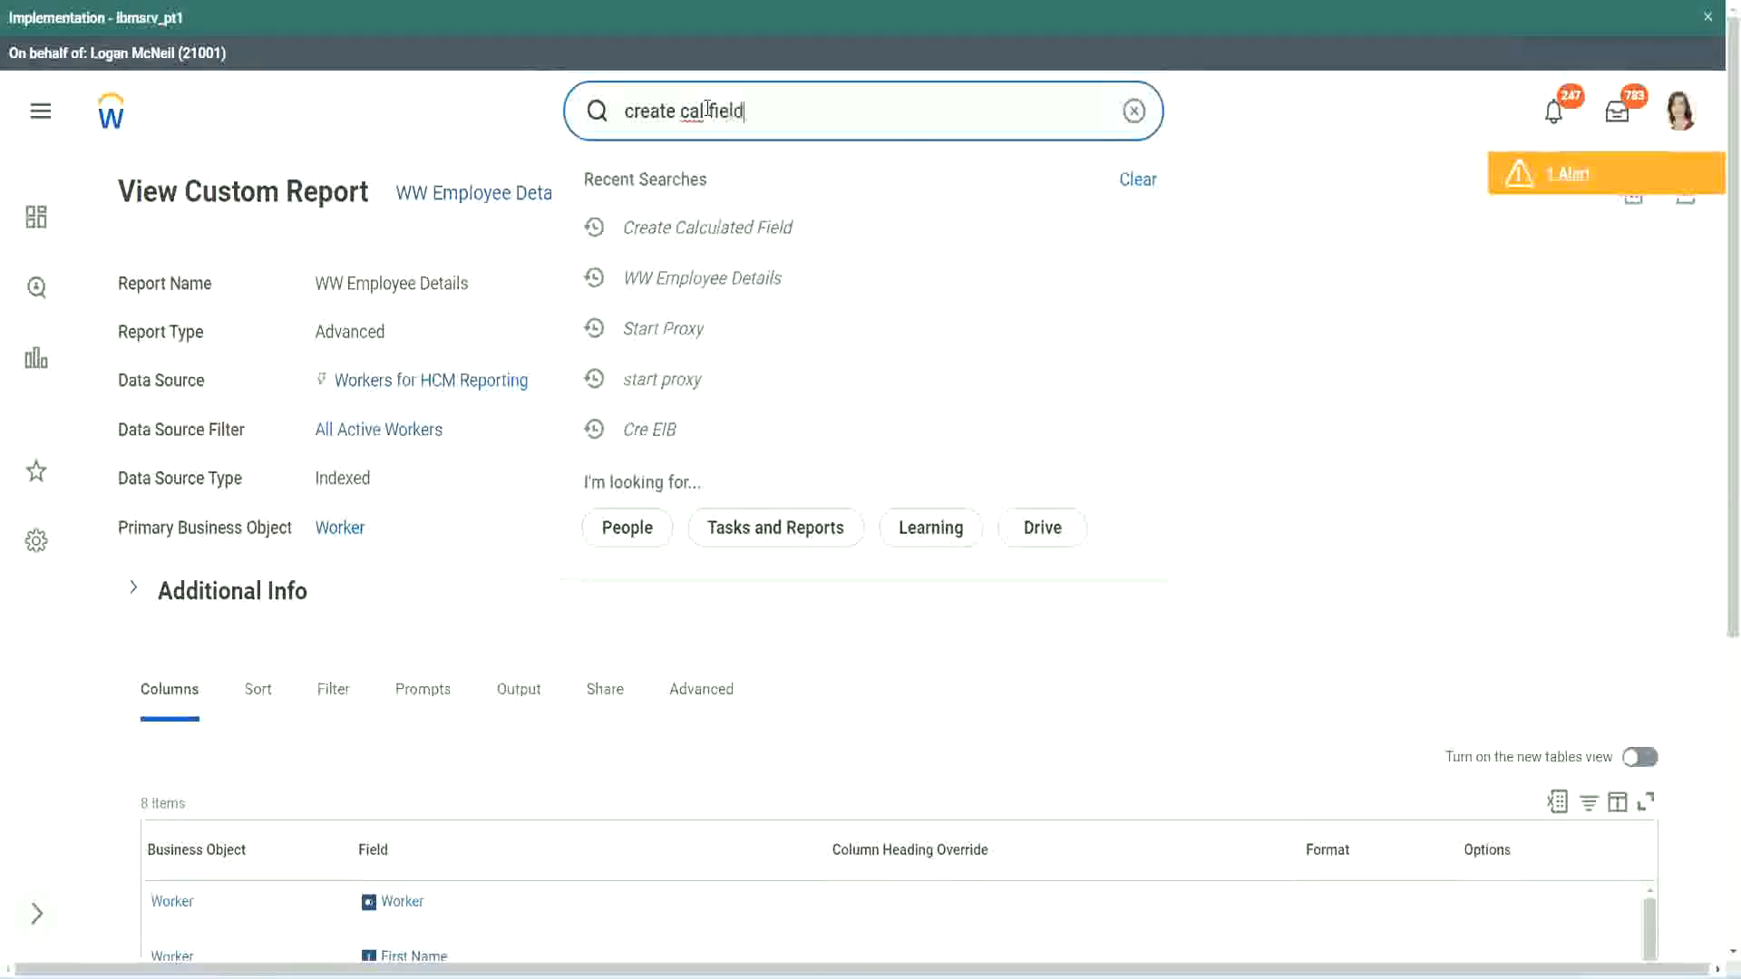
left_click(727, 187)
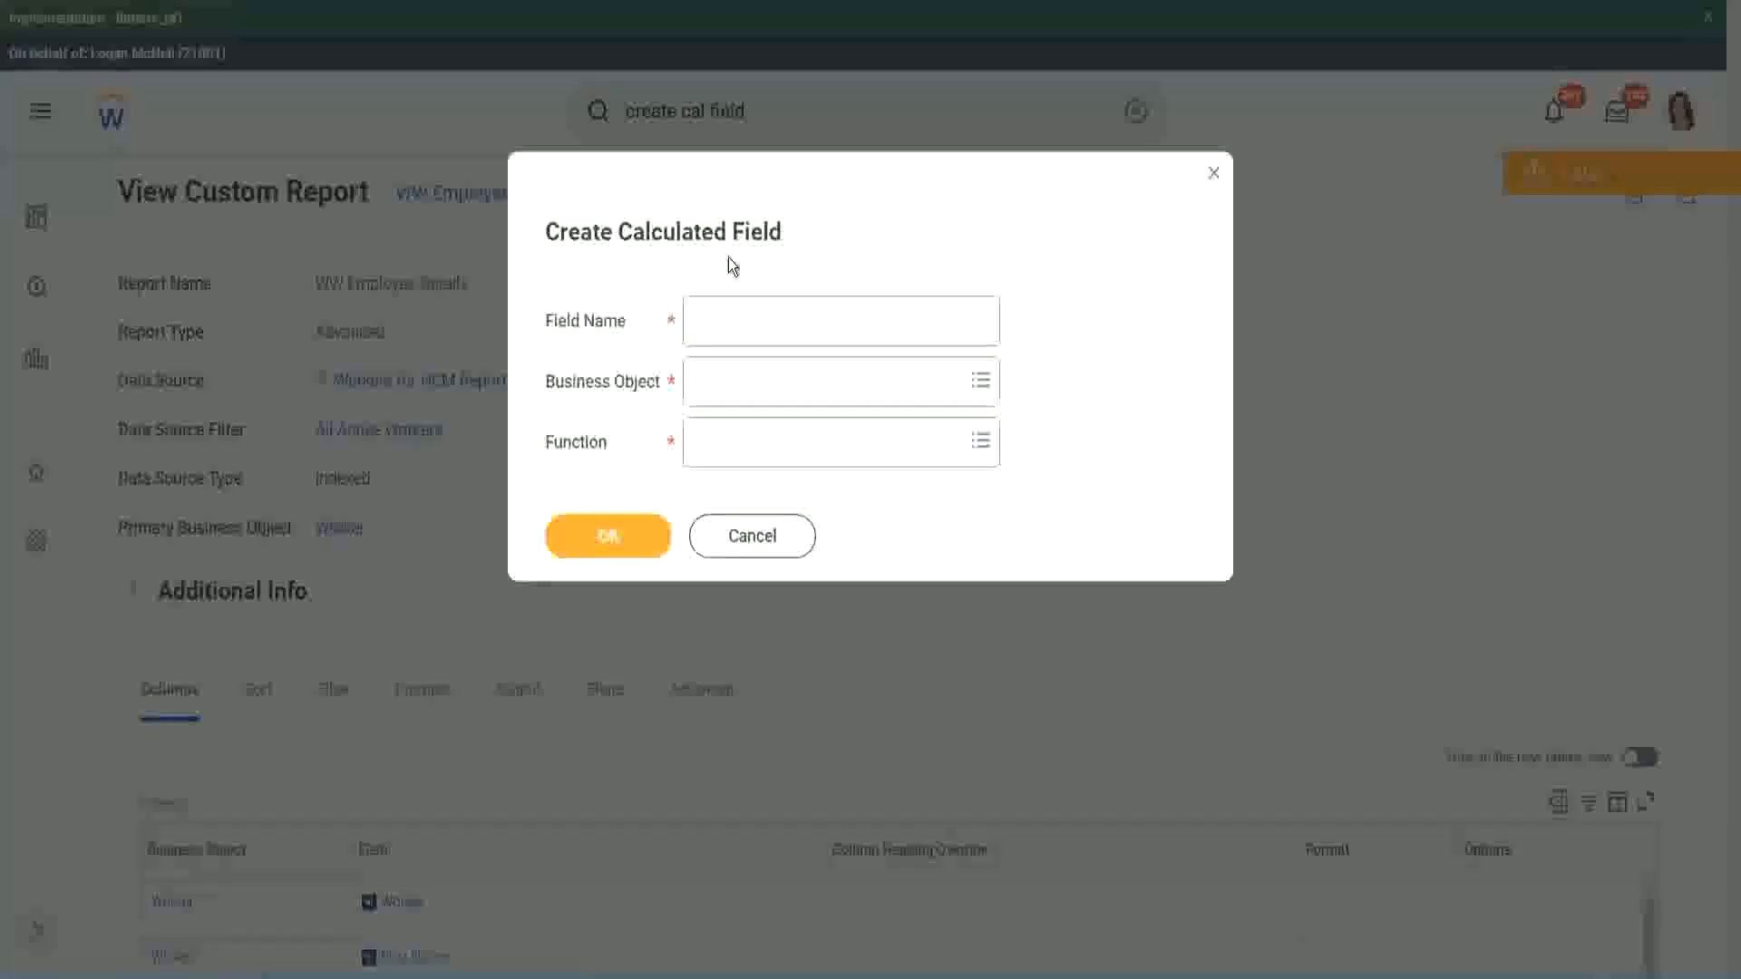
Paste the copied name as the new calculated field's name and insert "Bands" after "CF-WW-Eval Exp"
left_click(738, 323)
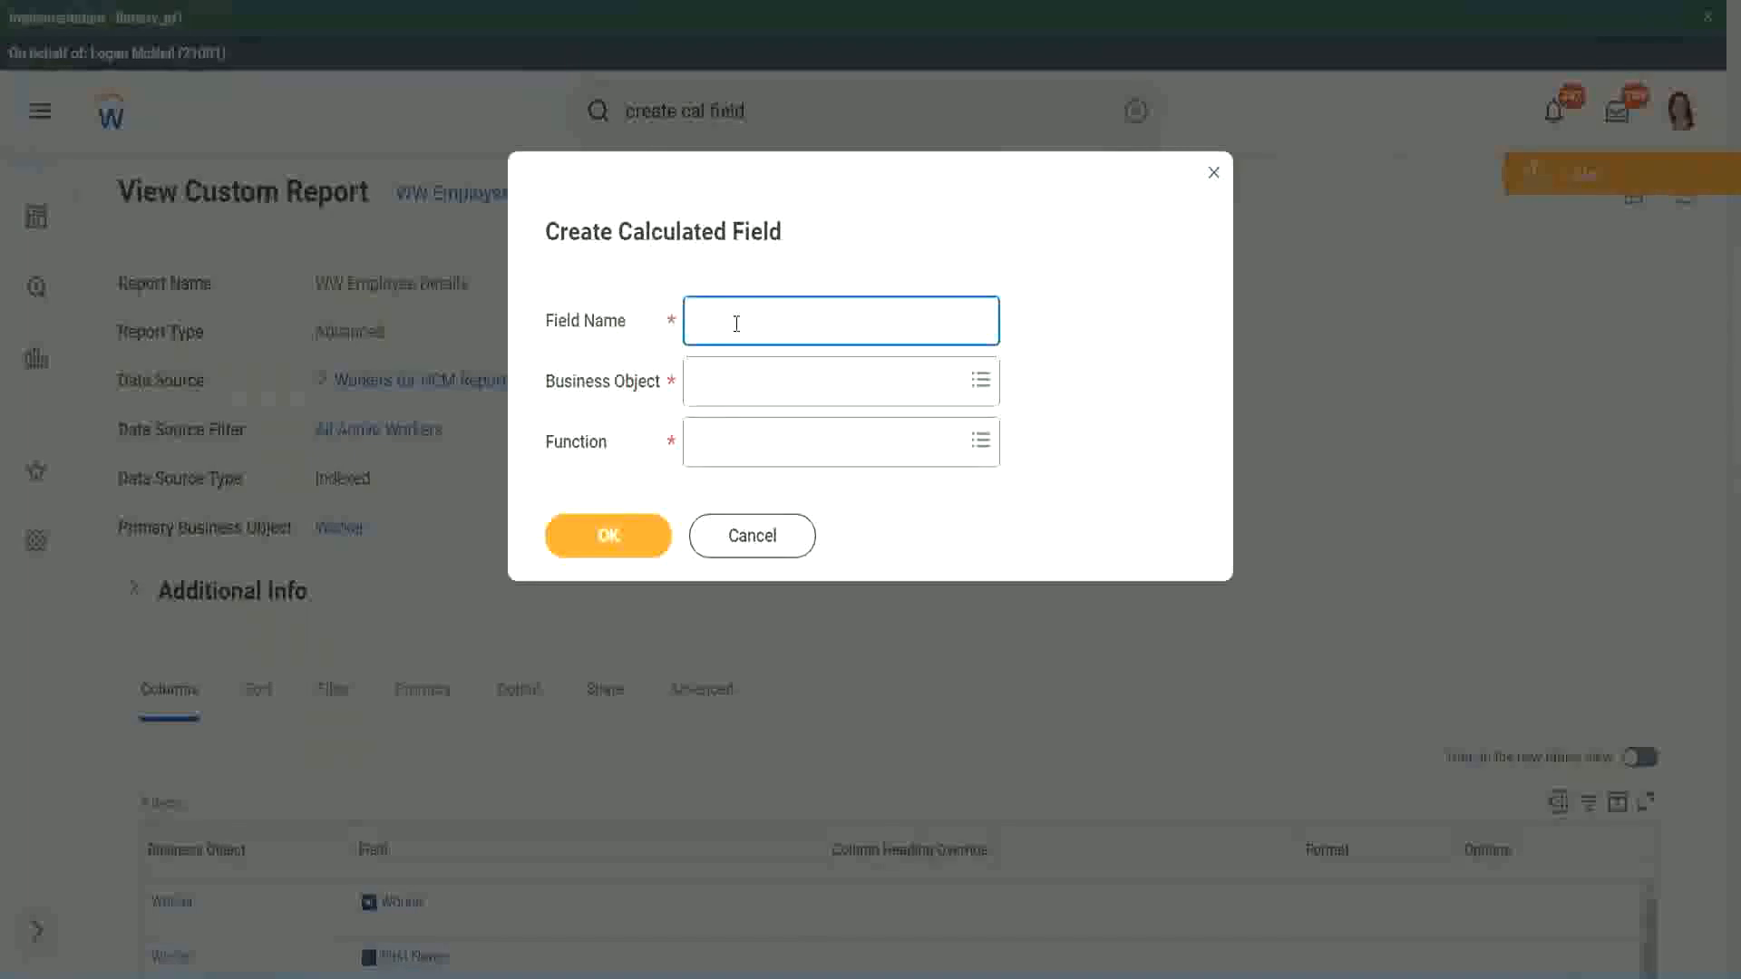
key("ctrl+v")
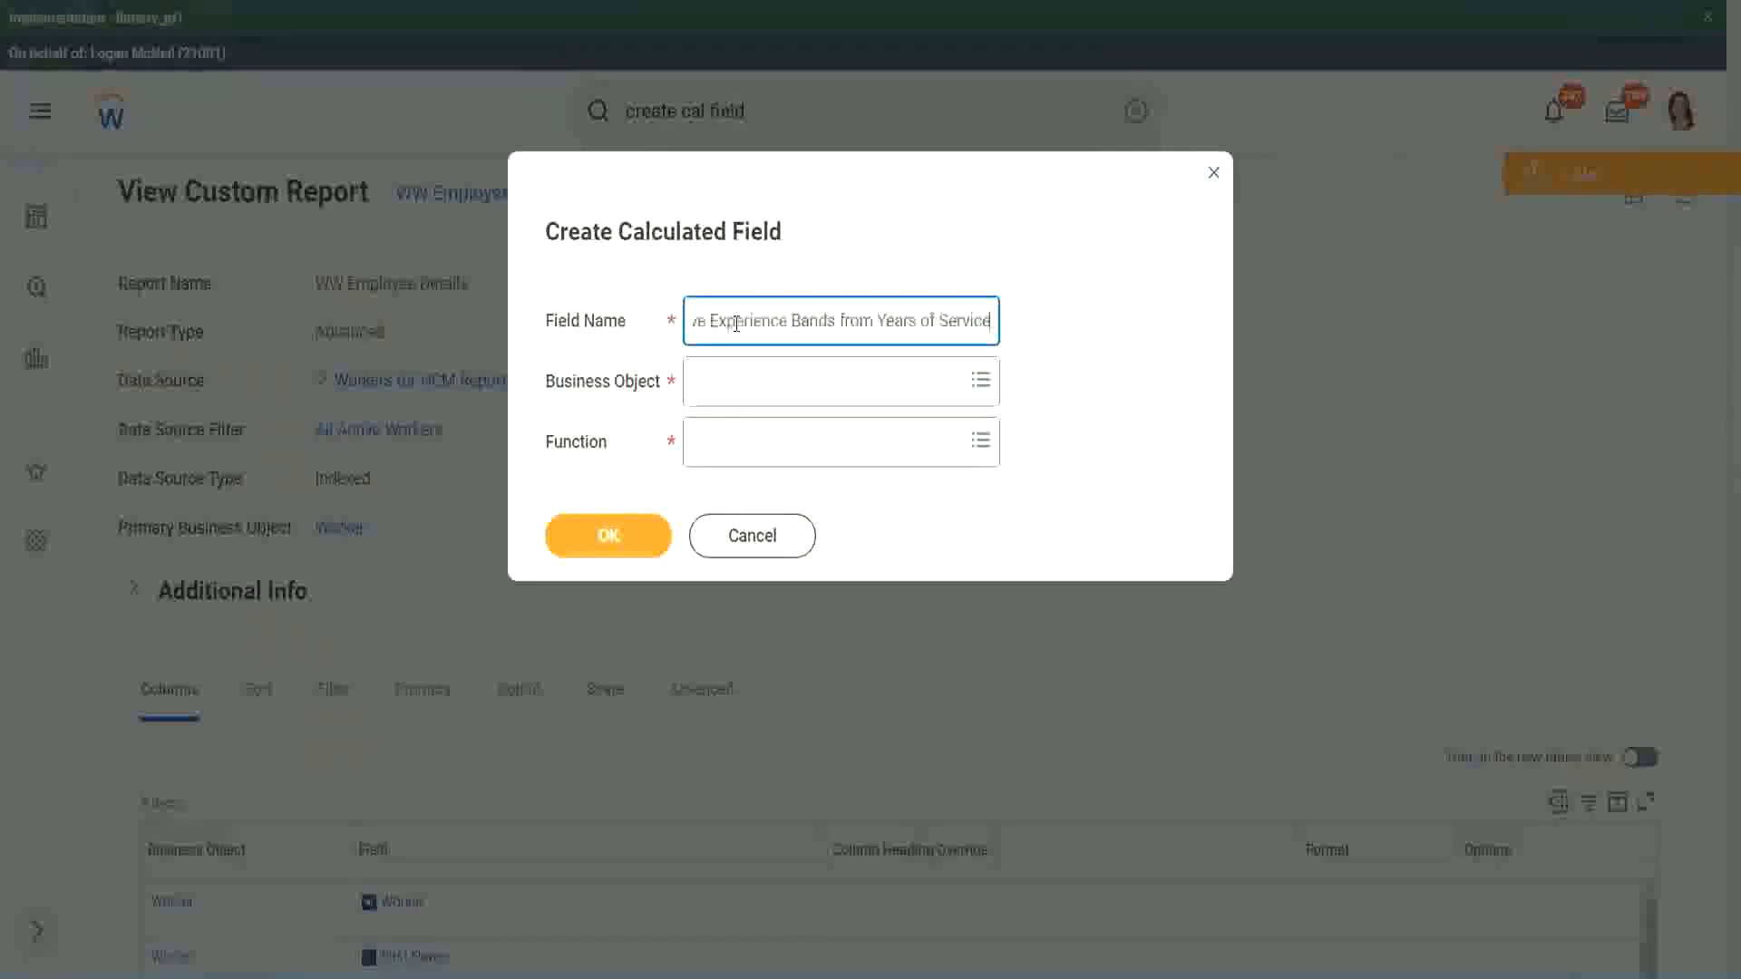
left_click_drag(785, 320, 635, 289)
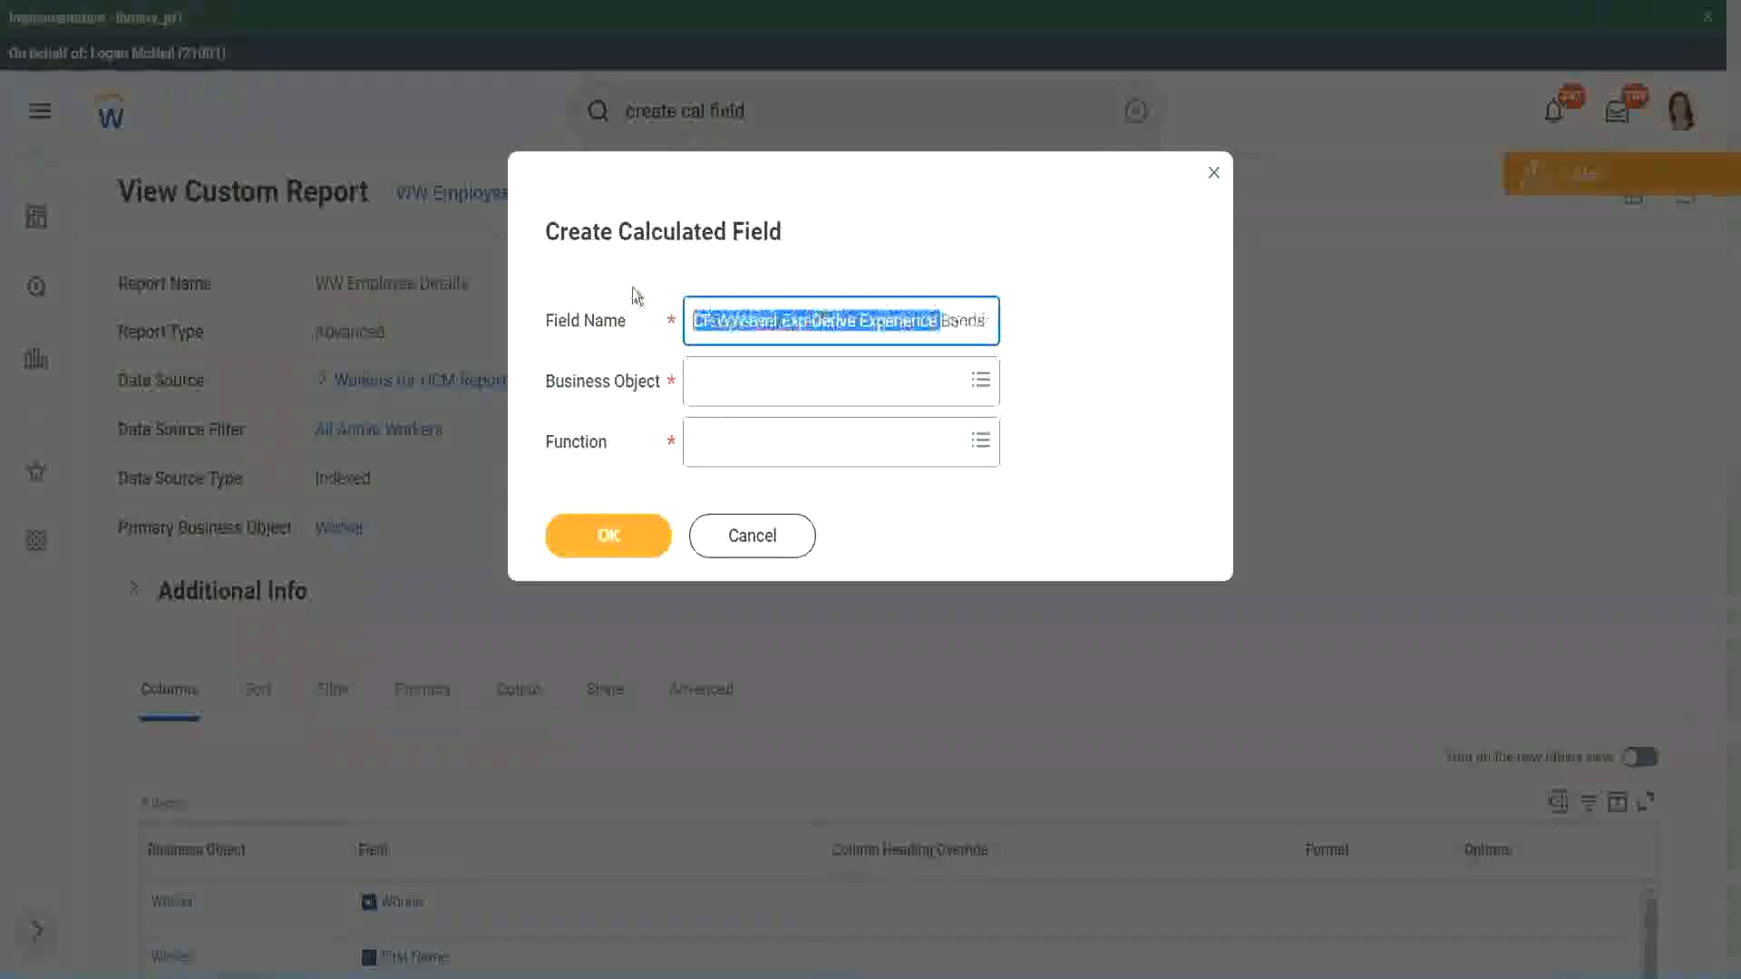
left_click(769, 318)
double_click(794, 320)
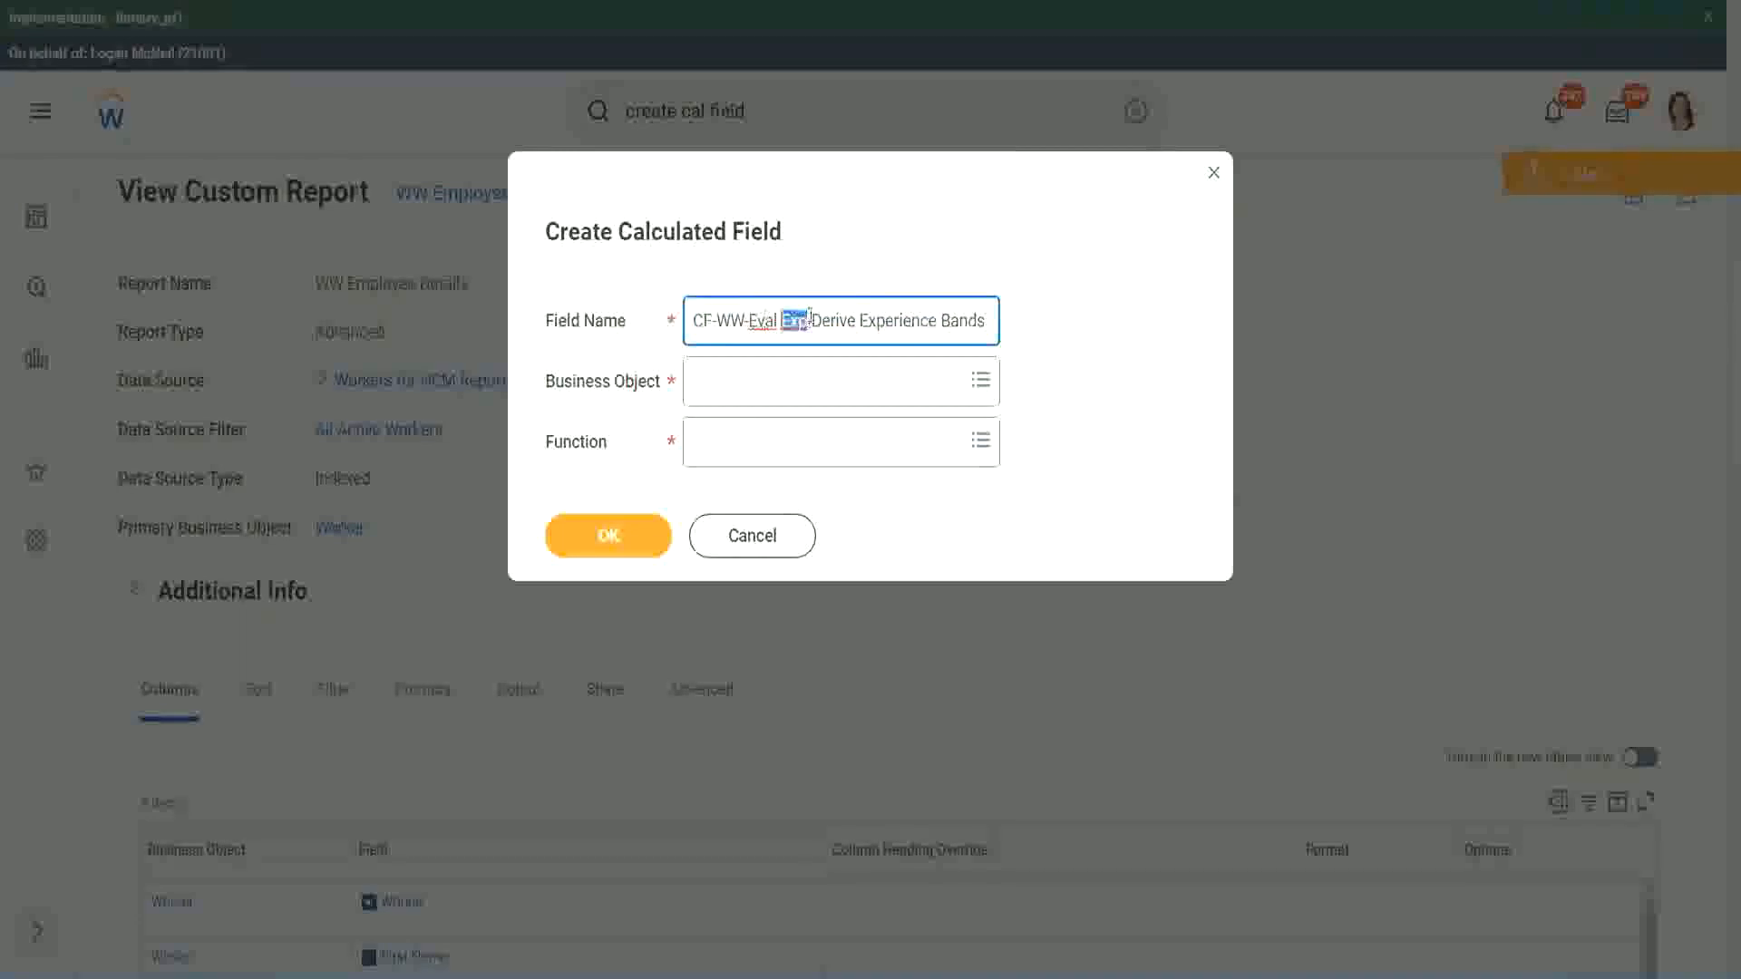
left_click(807, 320)
type("bands")
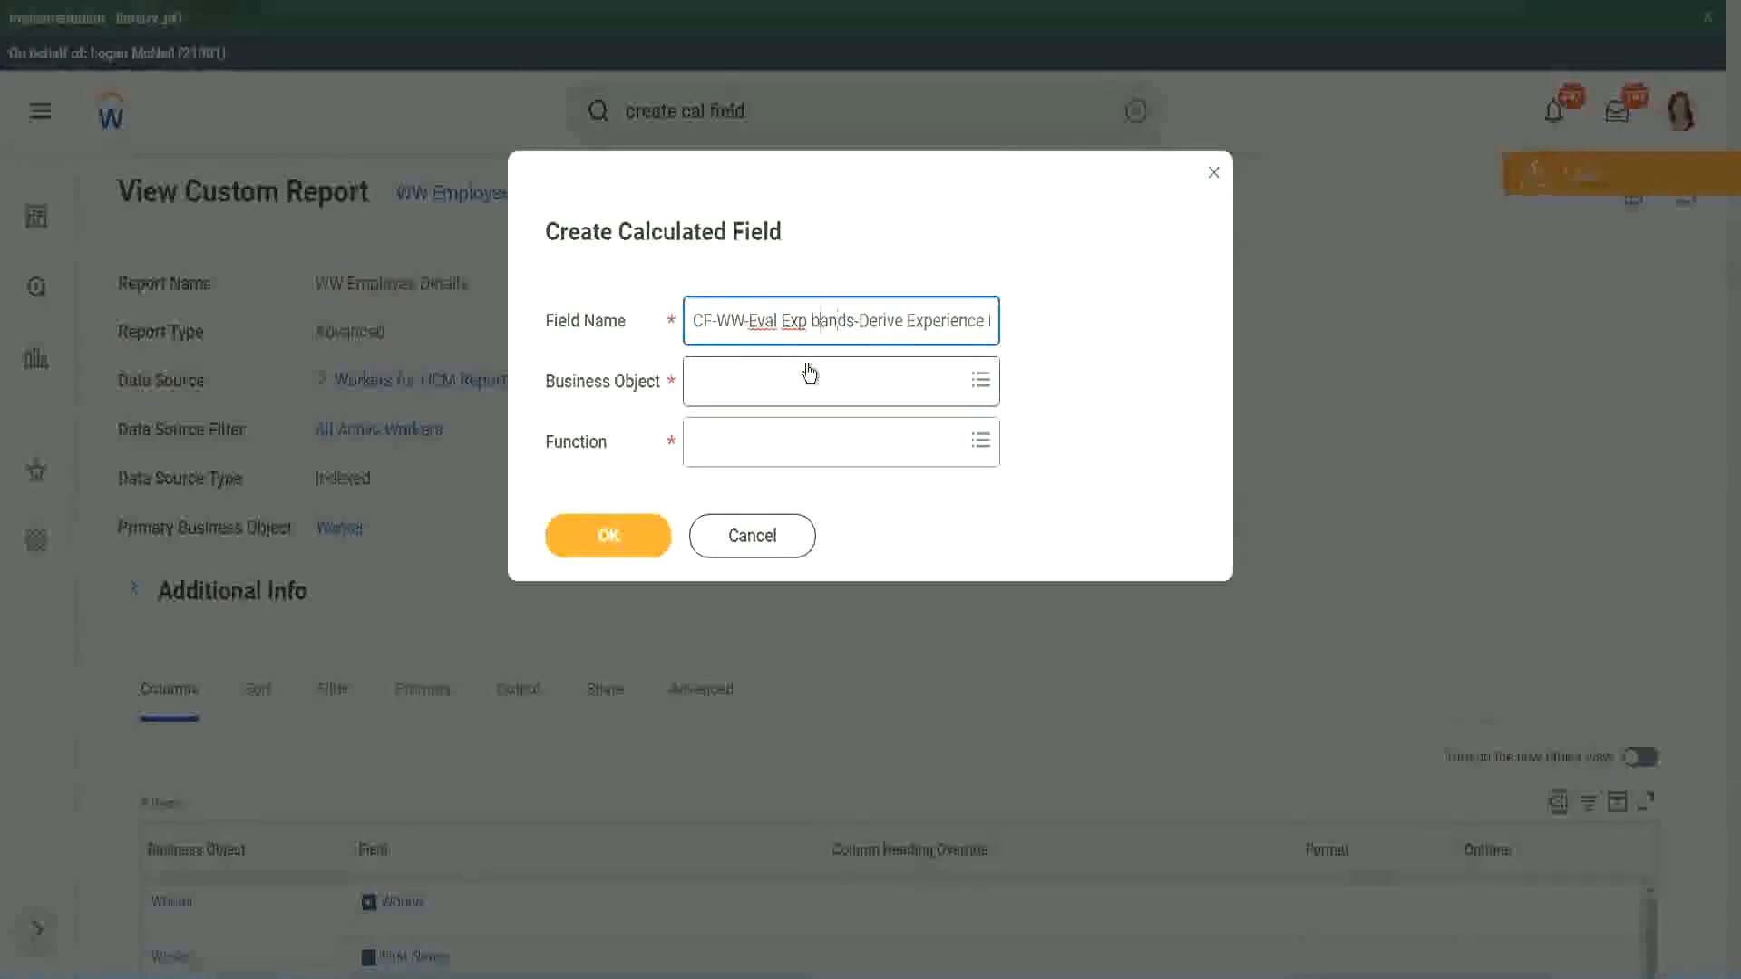
key("Left")
key("Left")
key("Left")
key("Left")
key("BackSpace")
type("B")
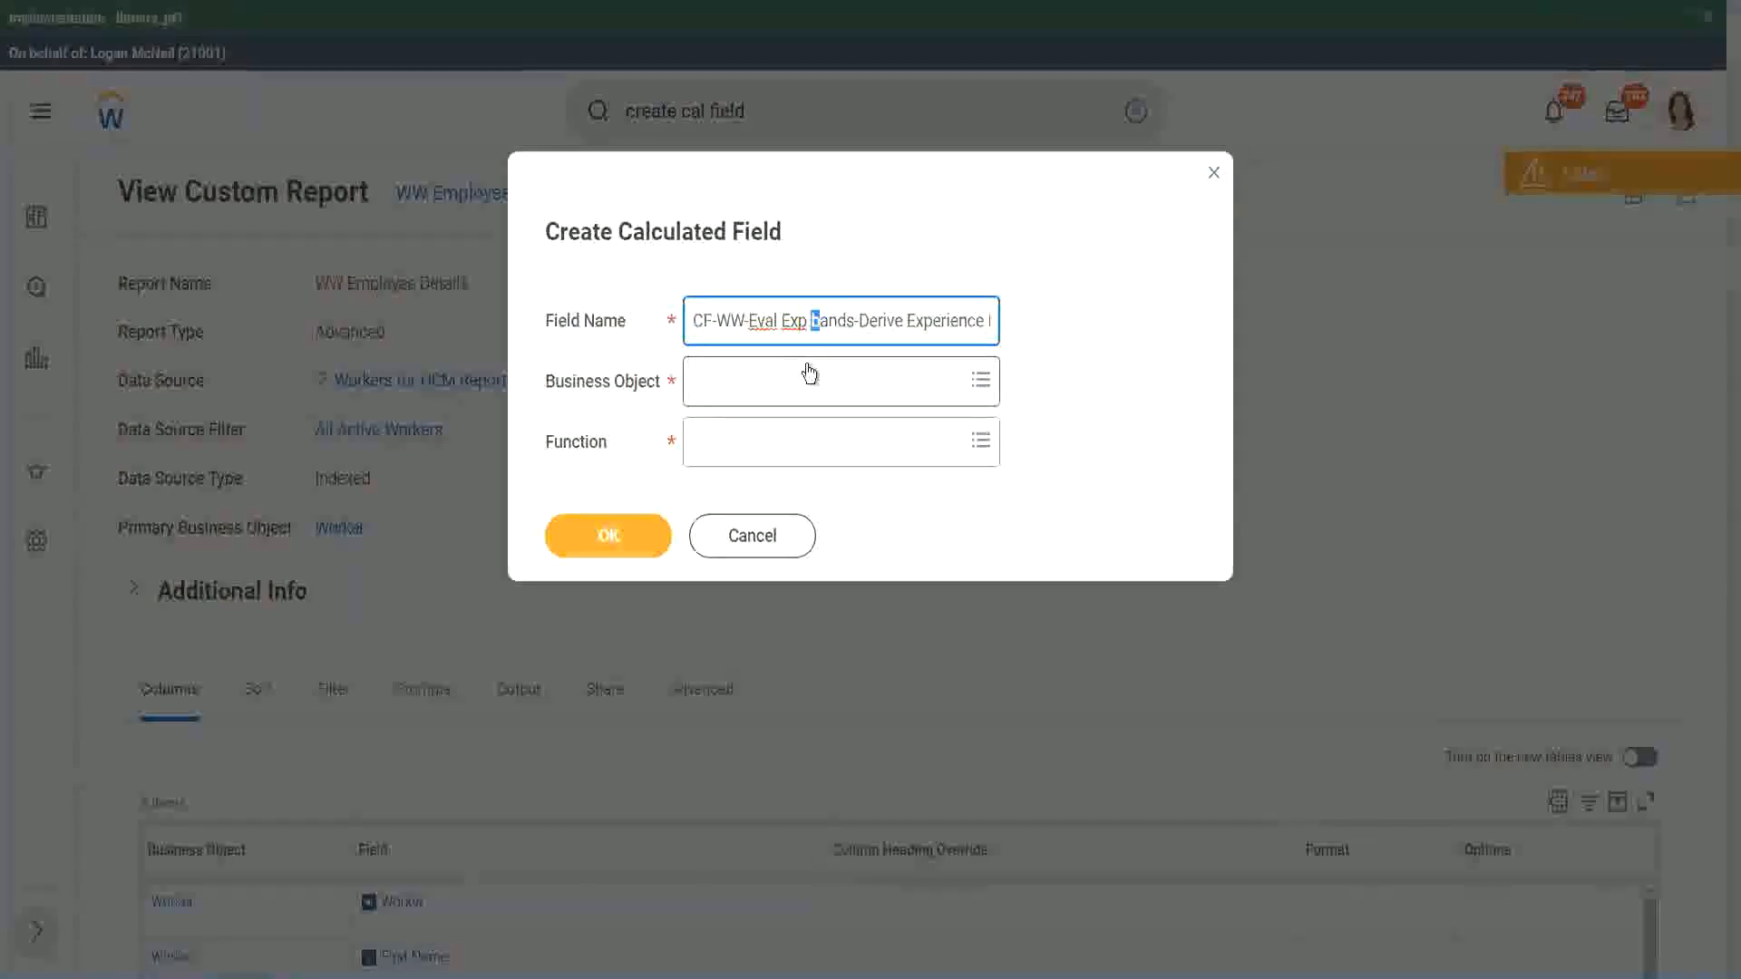
key("Right")
key("Right")
key("Right")
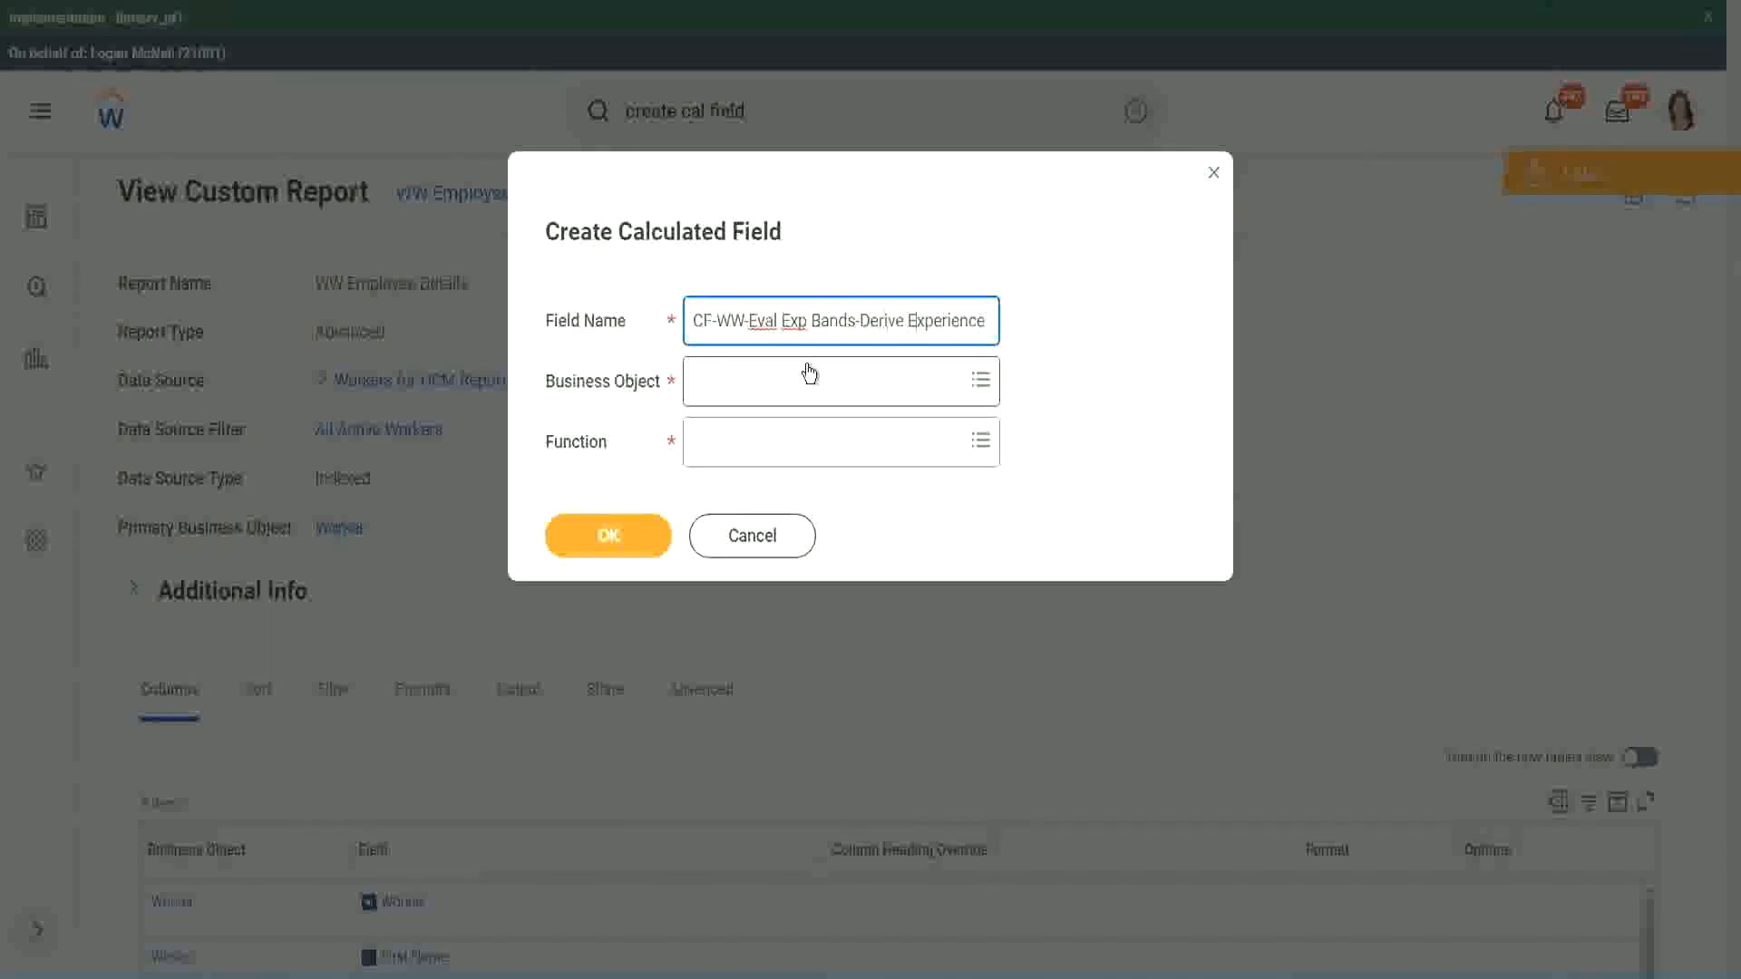
Replace "Derive" with "Determine" in the new calculated field's name
key("End")
type("s from Years of")
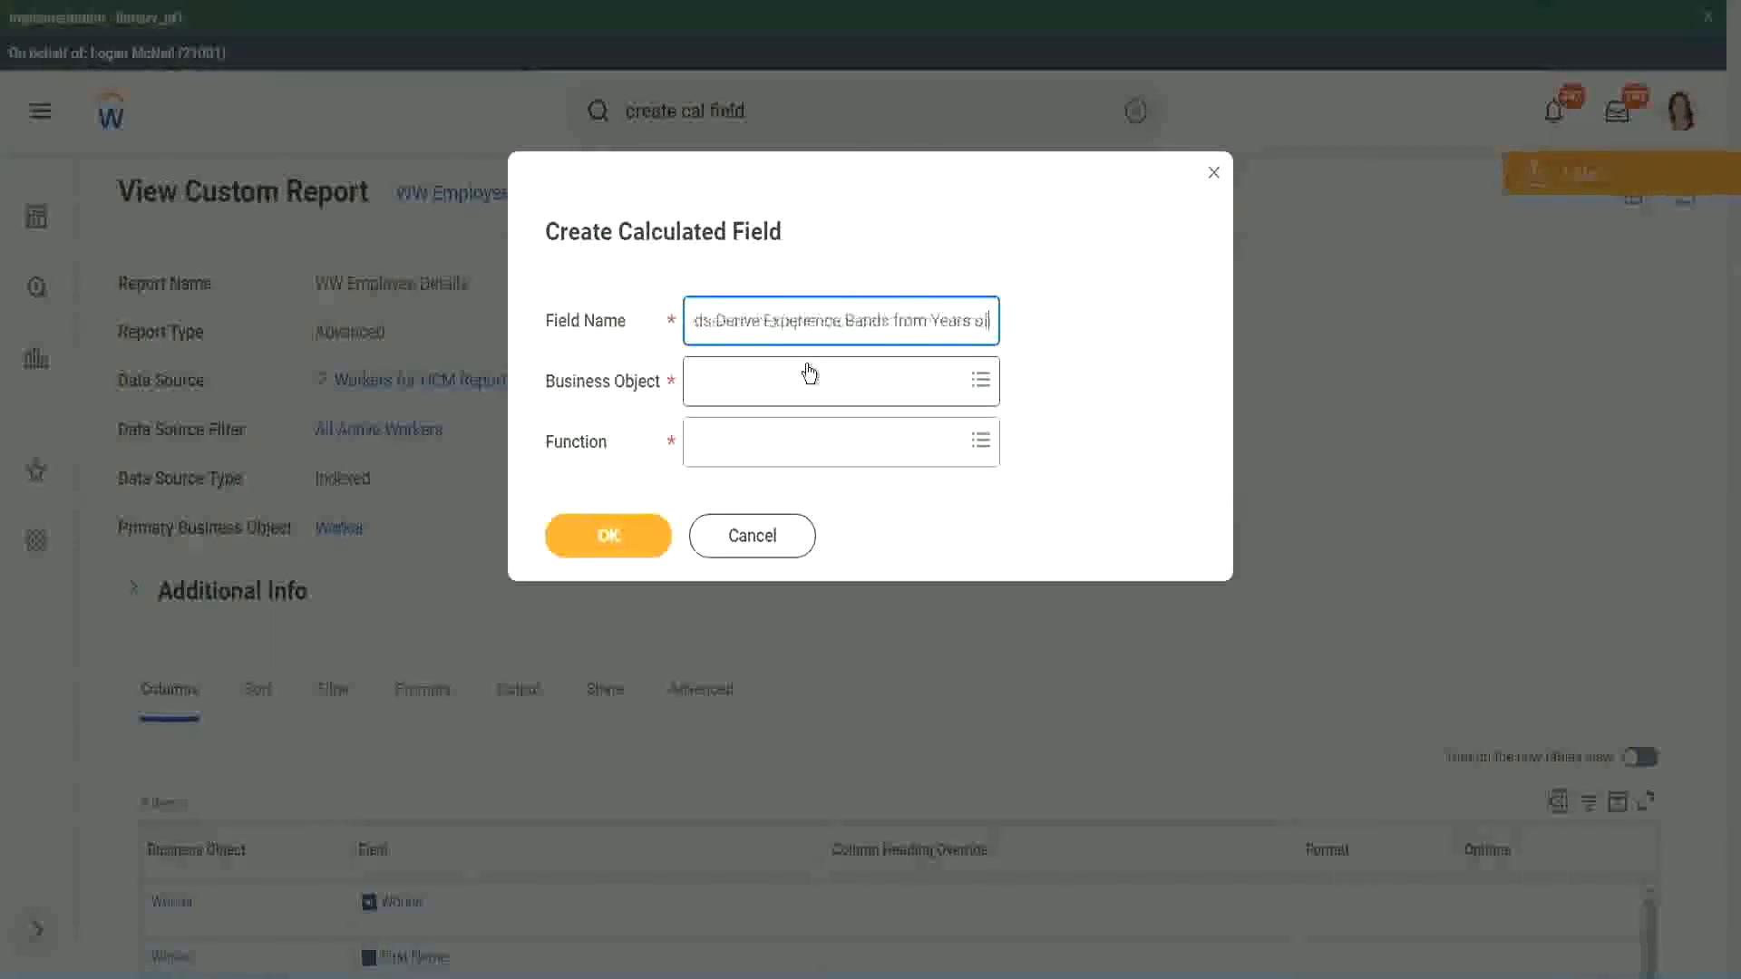
key("Left")
key("Left")
key("Left")
key("Left")
key("Left")
key("Left")
key("Left")
key("Left")
key("Left")
key("Left")
key("Left")
key("Left")
key("Left")
key("Left")
key("Left")
key("Left")
key("Left")
key("Left")
key("Left")
key("Left")
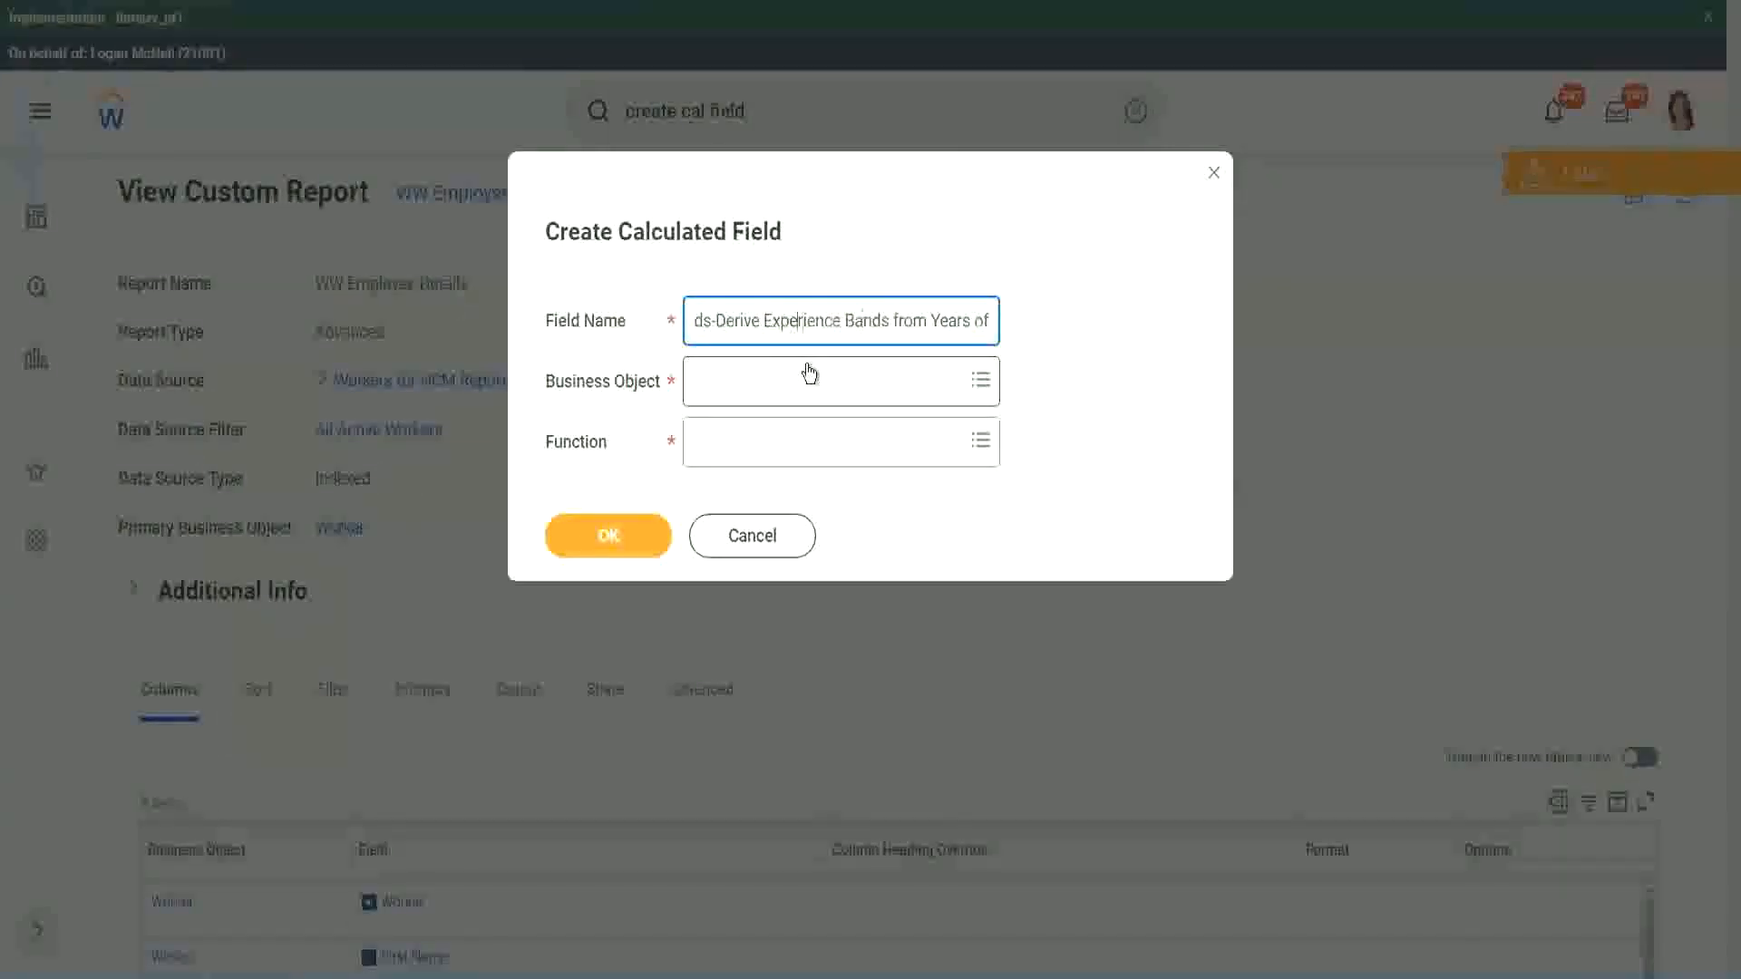
key("shift+Left")
key("shift+Left")
key("shift+Left")
key("shift+Left")
key("shift+Left")
key("shift+Left")
type("Determine")
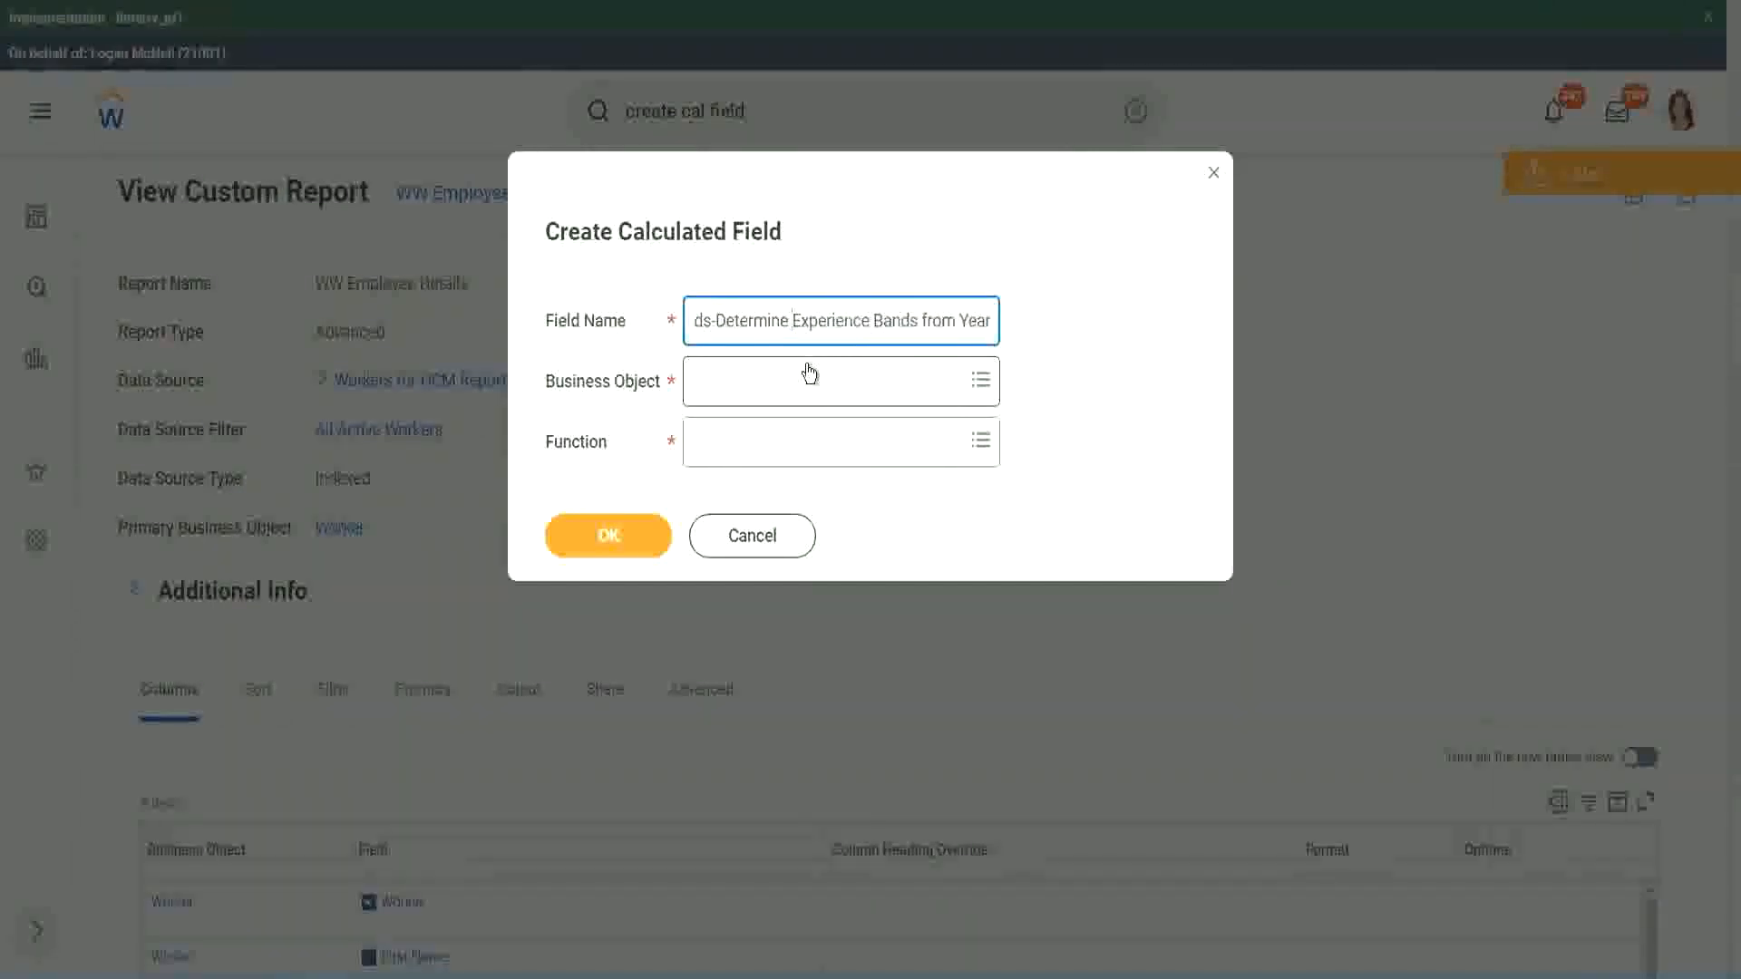
Check the rest of the new calculated field's name through to its end
key("Right")
key("Right")
key("Right")
key("Right")
key("Right")
key("Right")
key("Right")
key("Right")
key("Right")
key("Right")
key("Right")
key("Right")
key("Right")
key("Right")
key("Right")
key("Right")
key("Right")
key("Right")
key("Right")
key("Right")
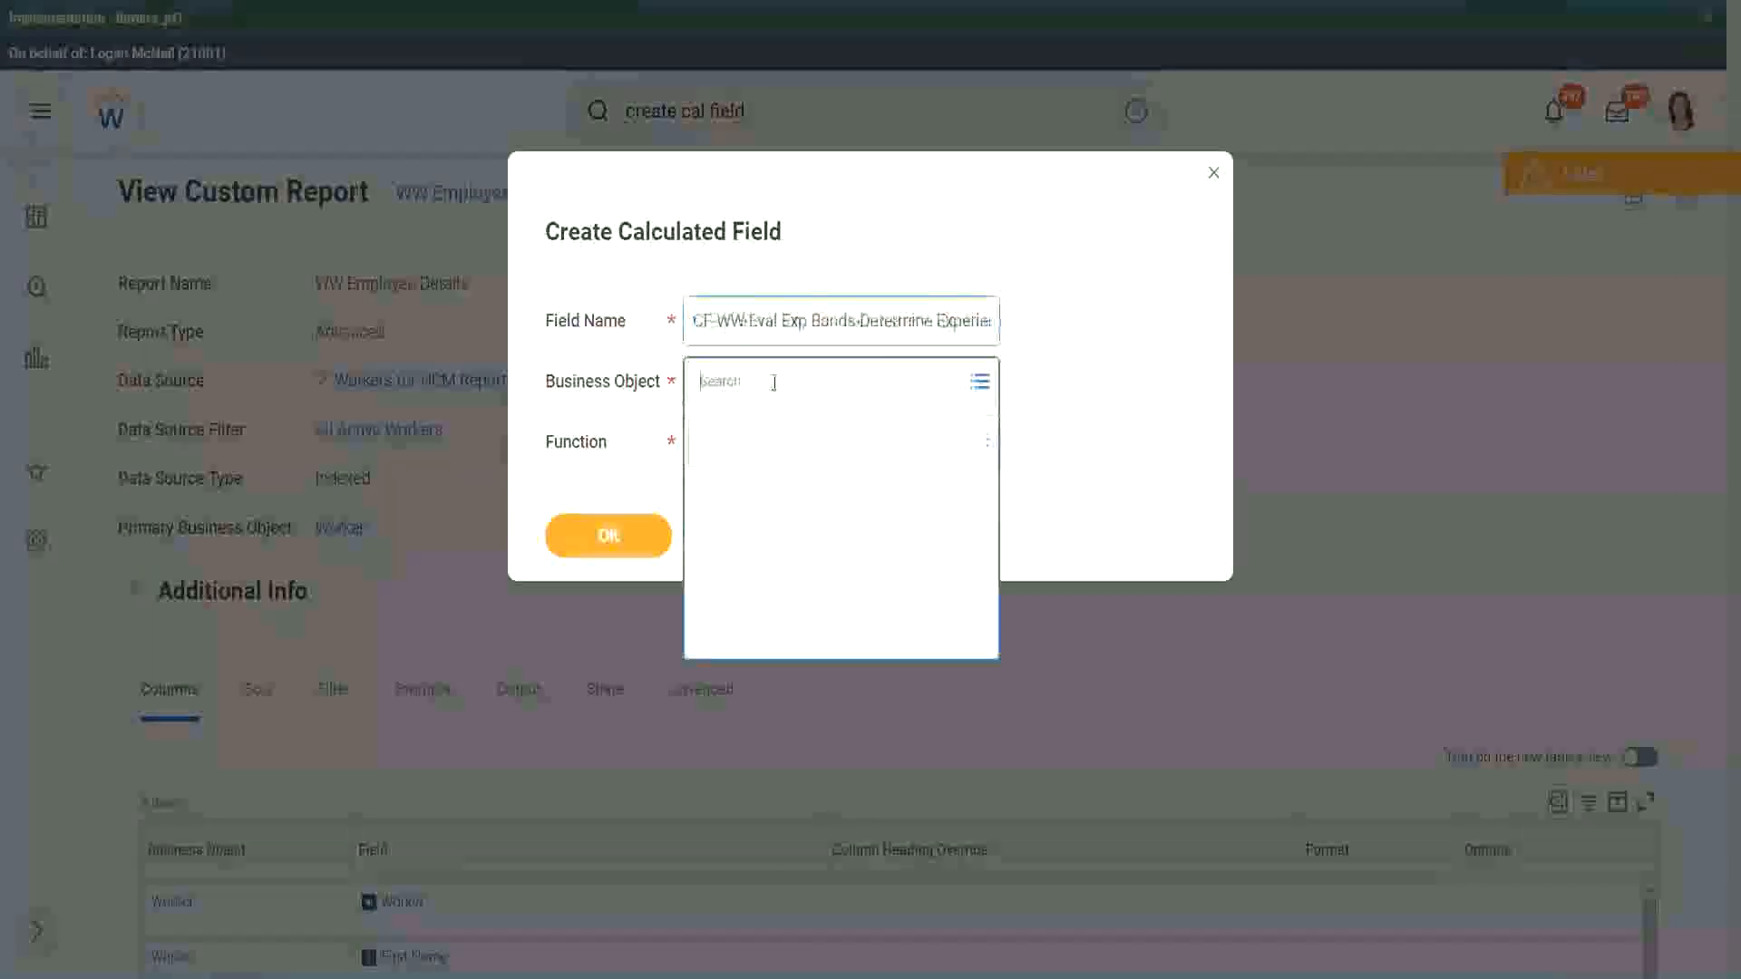
Set the calculated field's business object to Worker and its function to Evaluate Expression Band
left_click(773, 384)
type("worker")
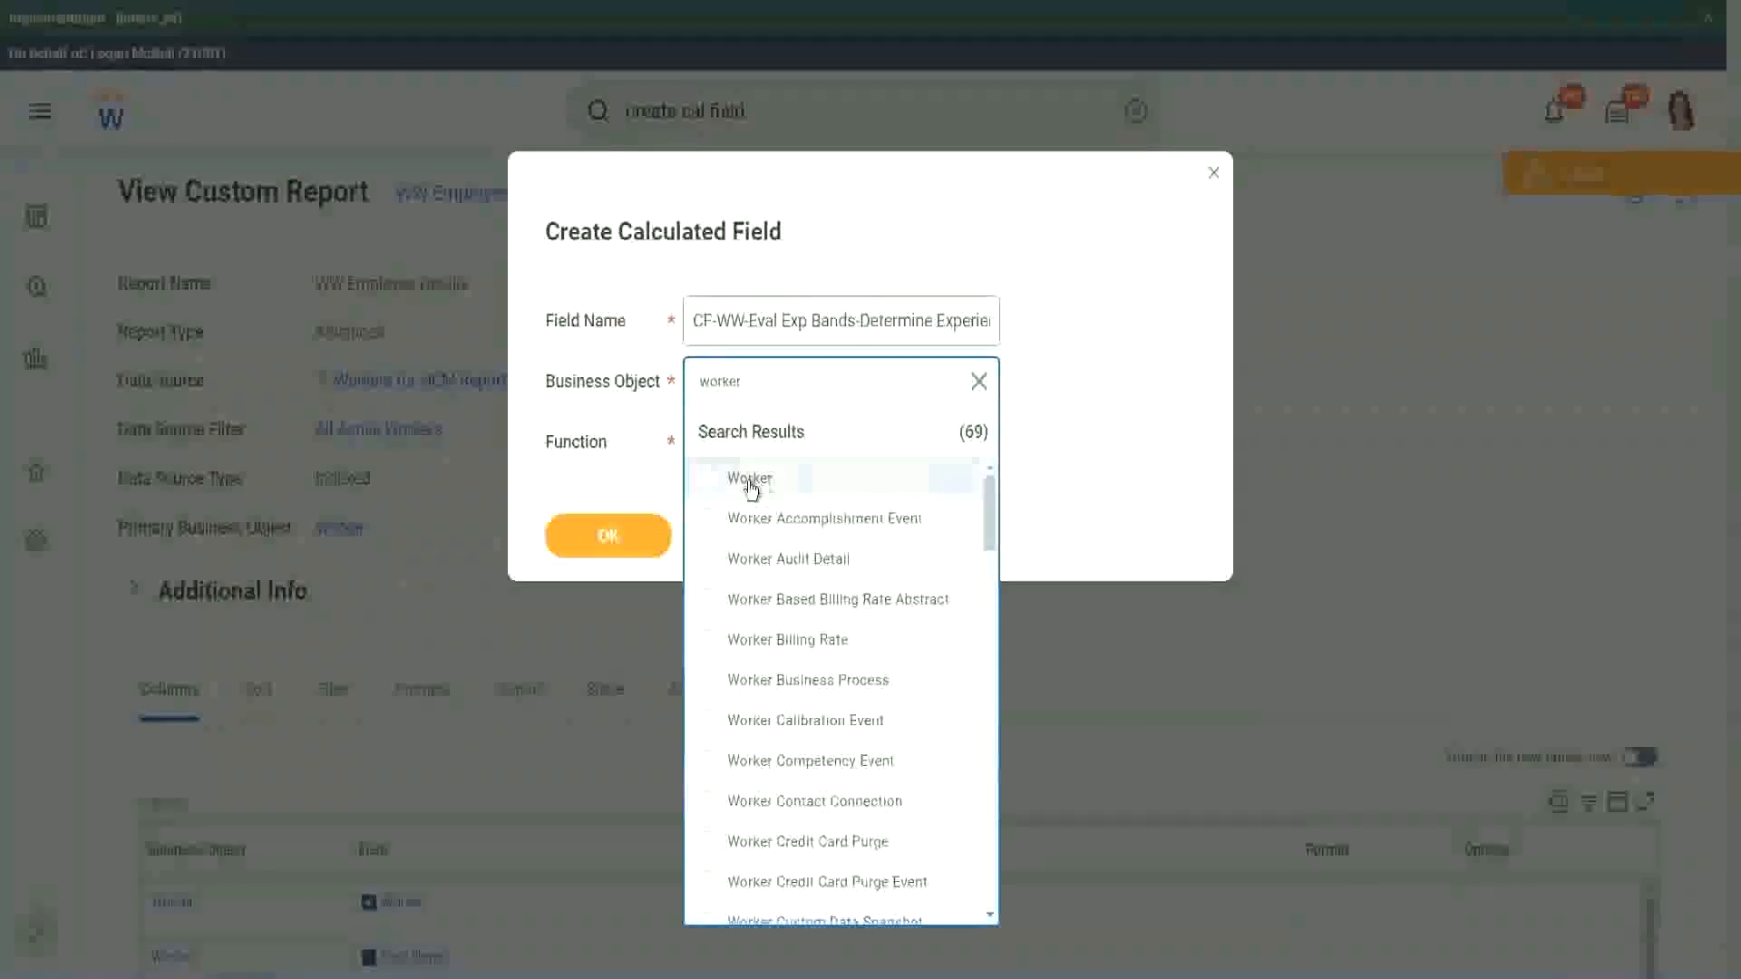
left_click(751, 481)
left_click(737, 440)
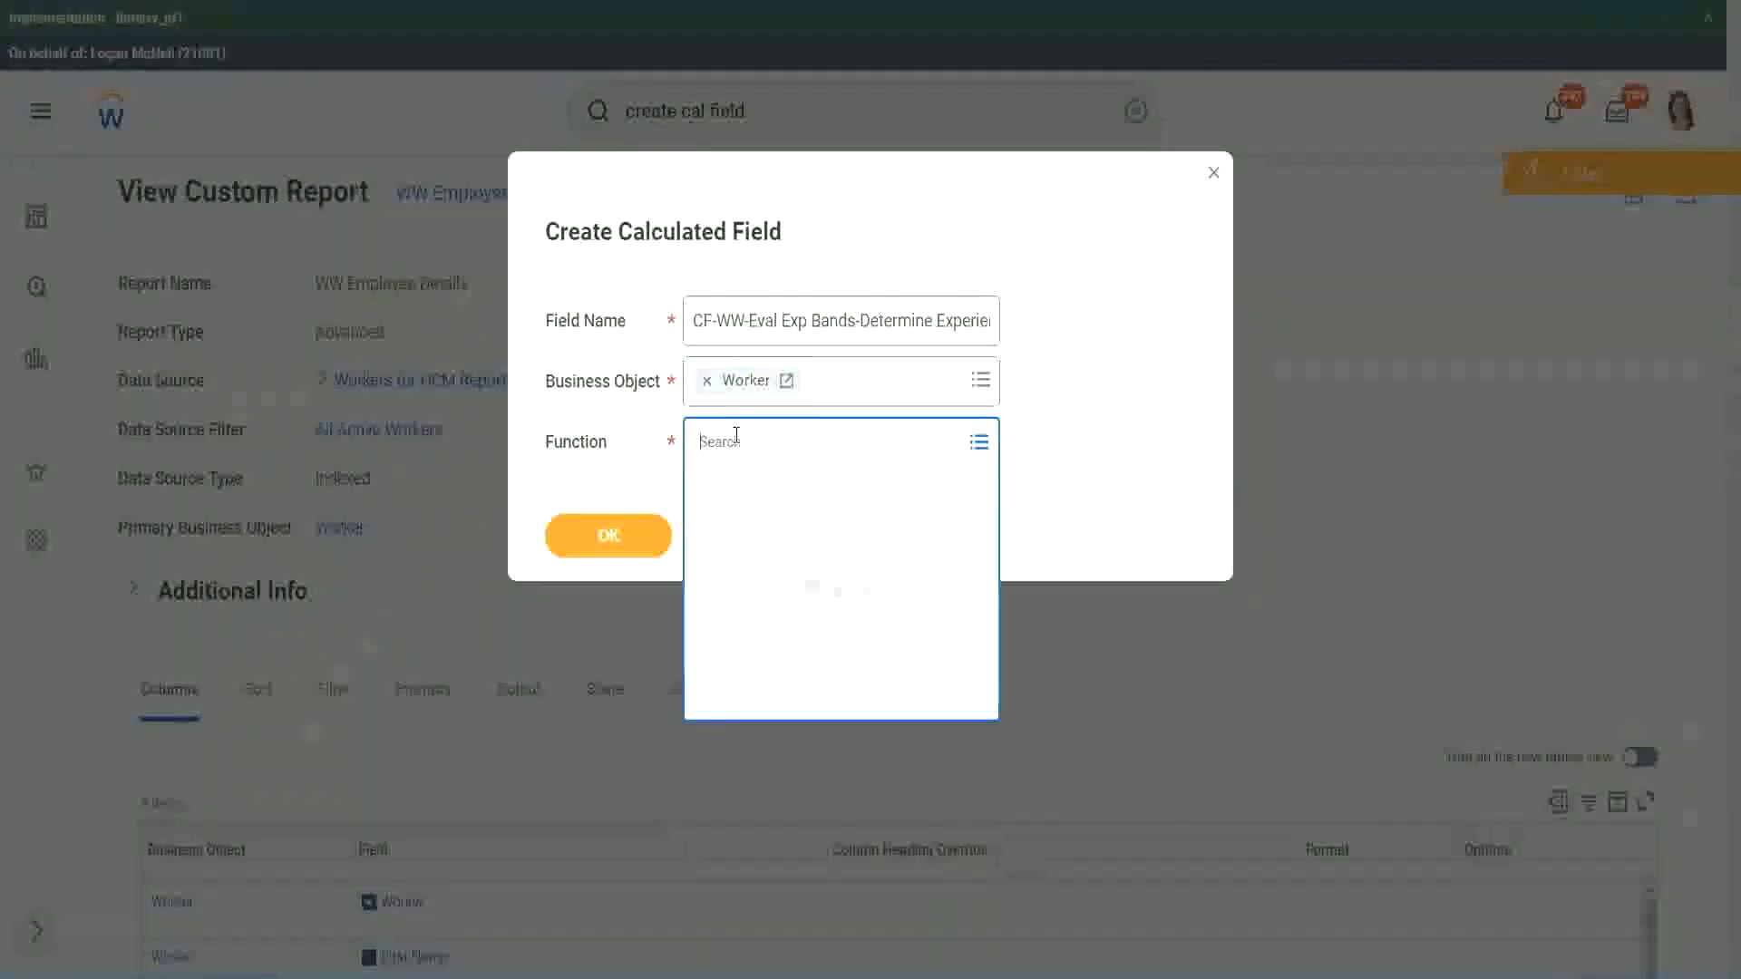
type("eval ex")
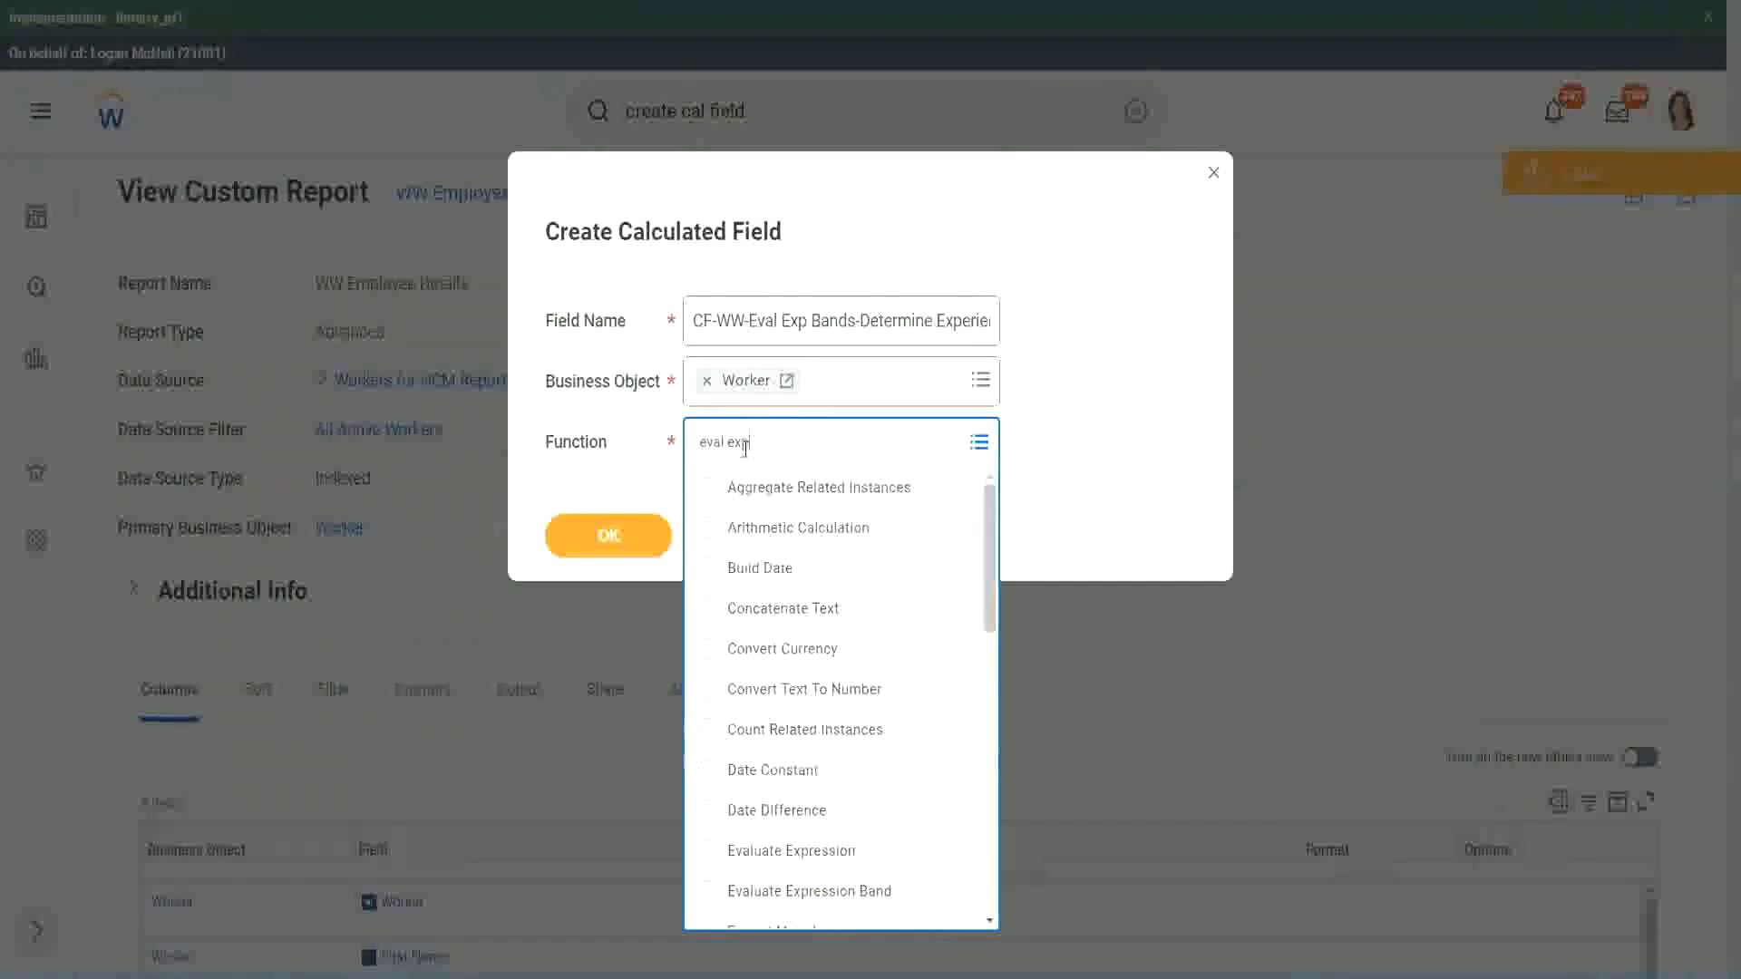
type("p")
key("Return")
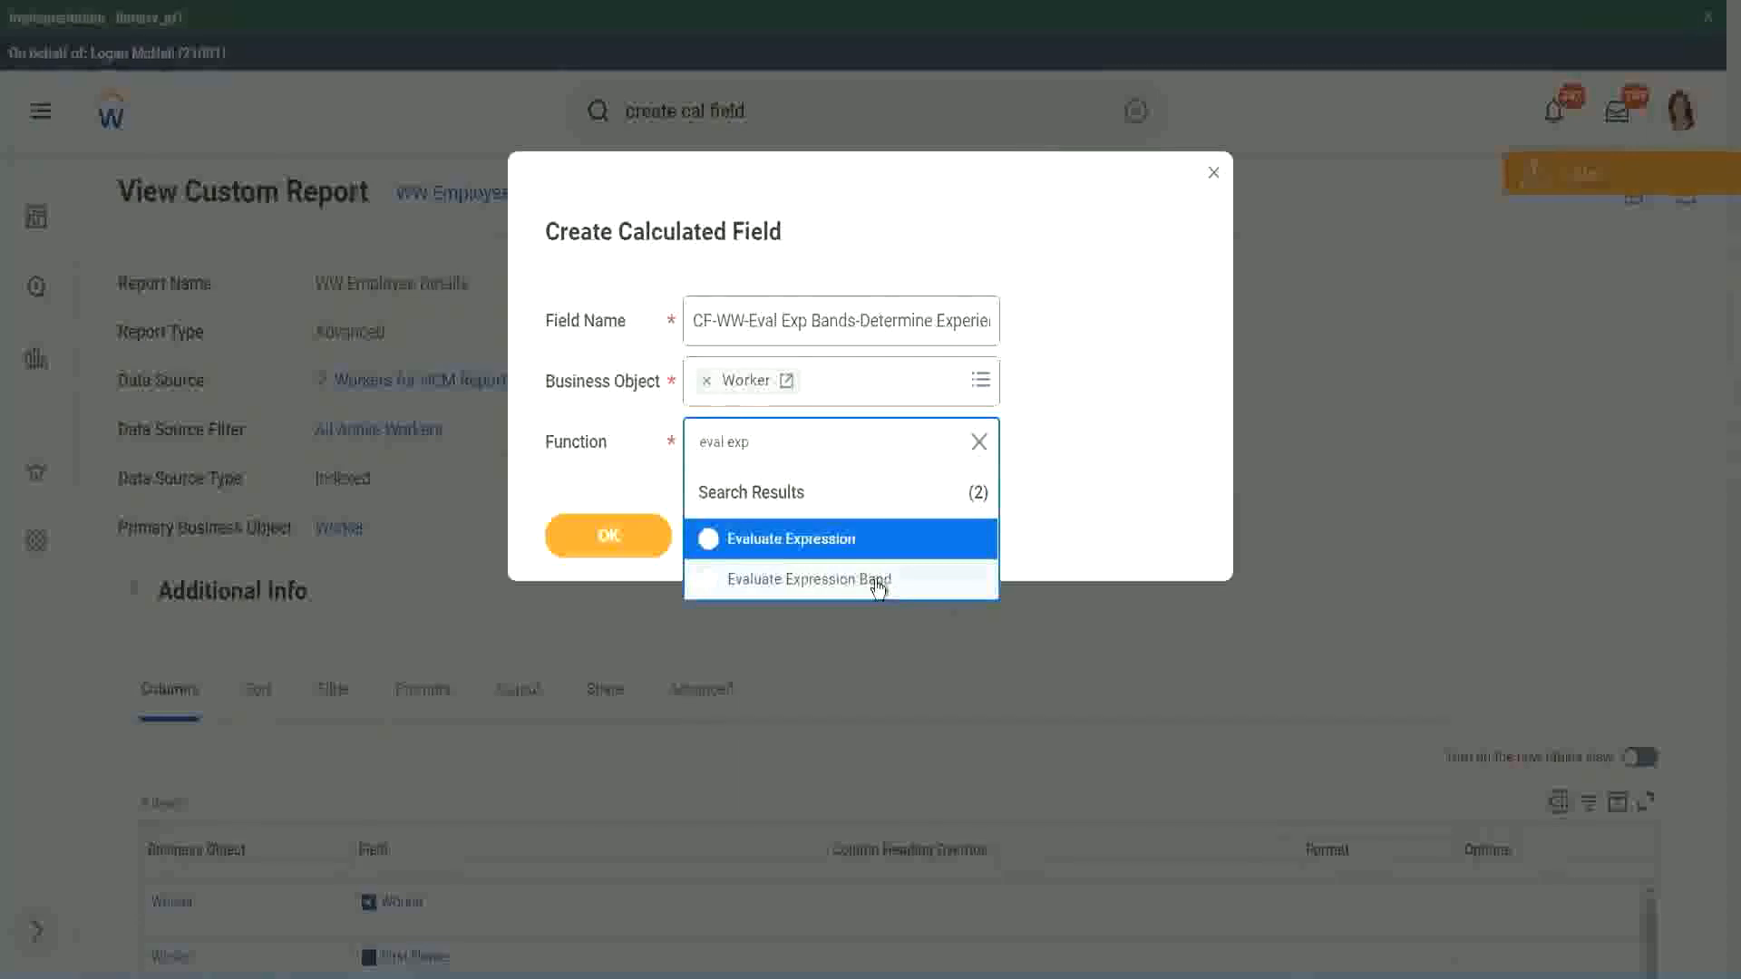
left_click(885, 598)
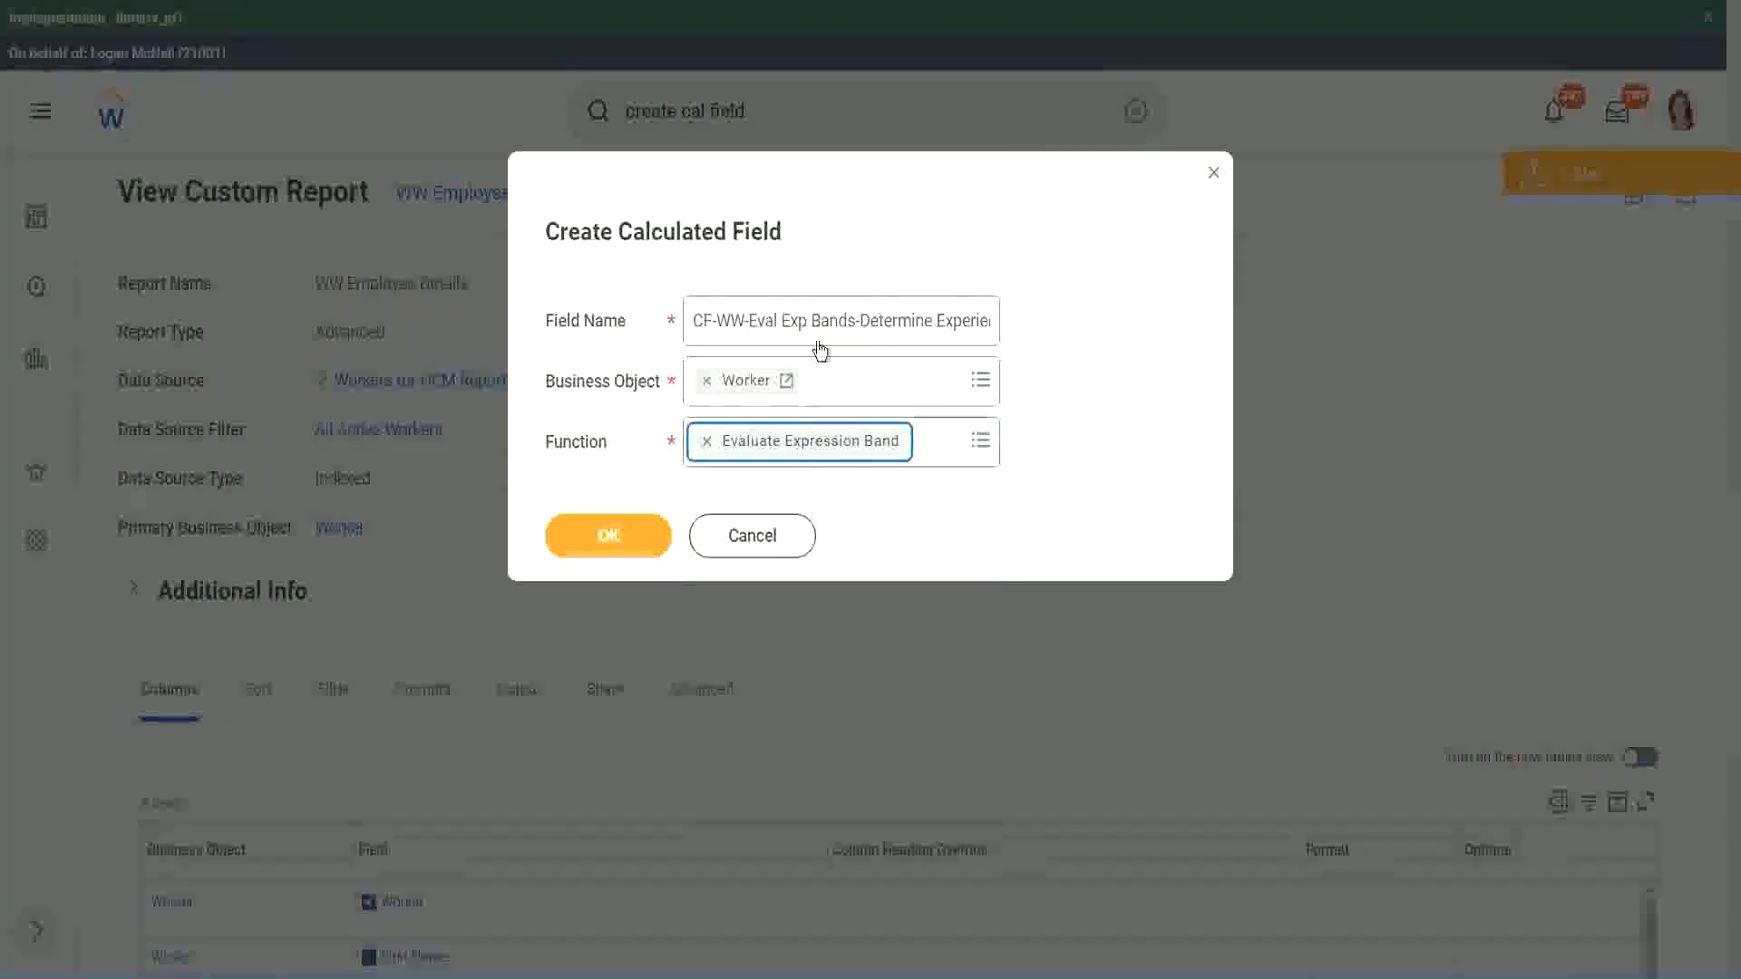
Change "Eval Exp Bands" to "Eval Exp Band" in the field name and proceed to the calculation definition
left_click(851, 317)
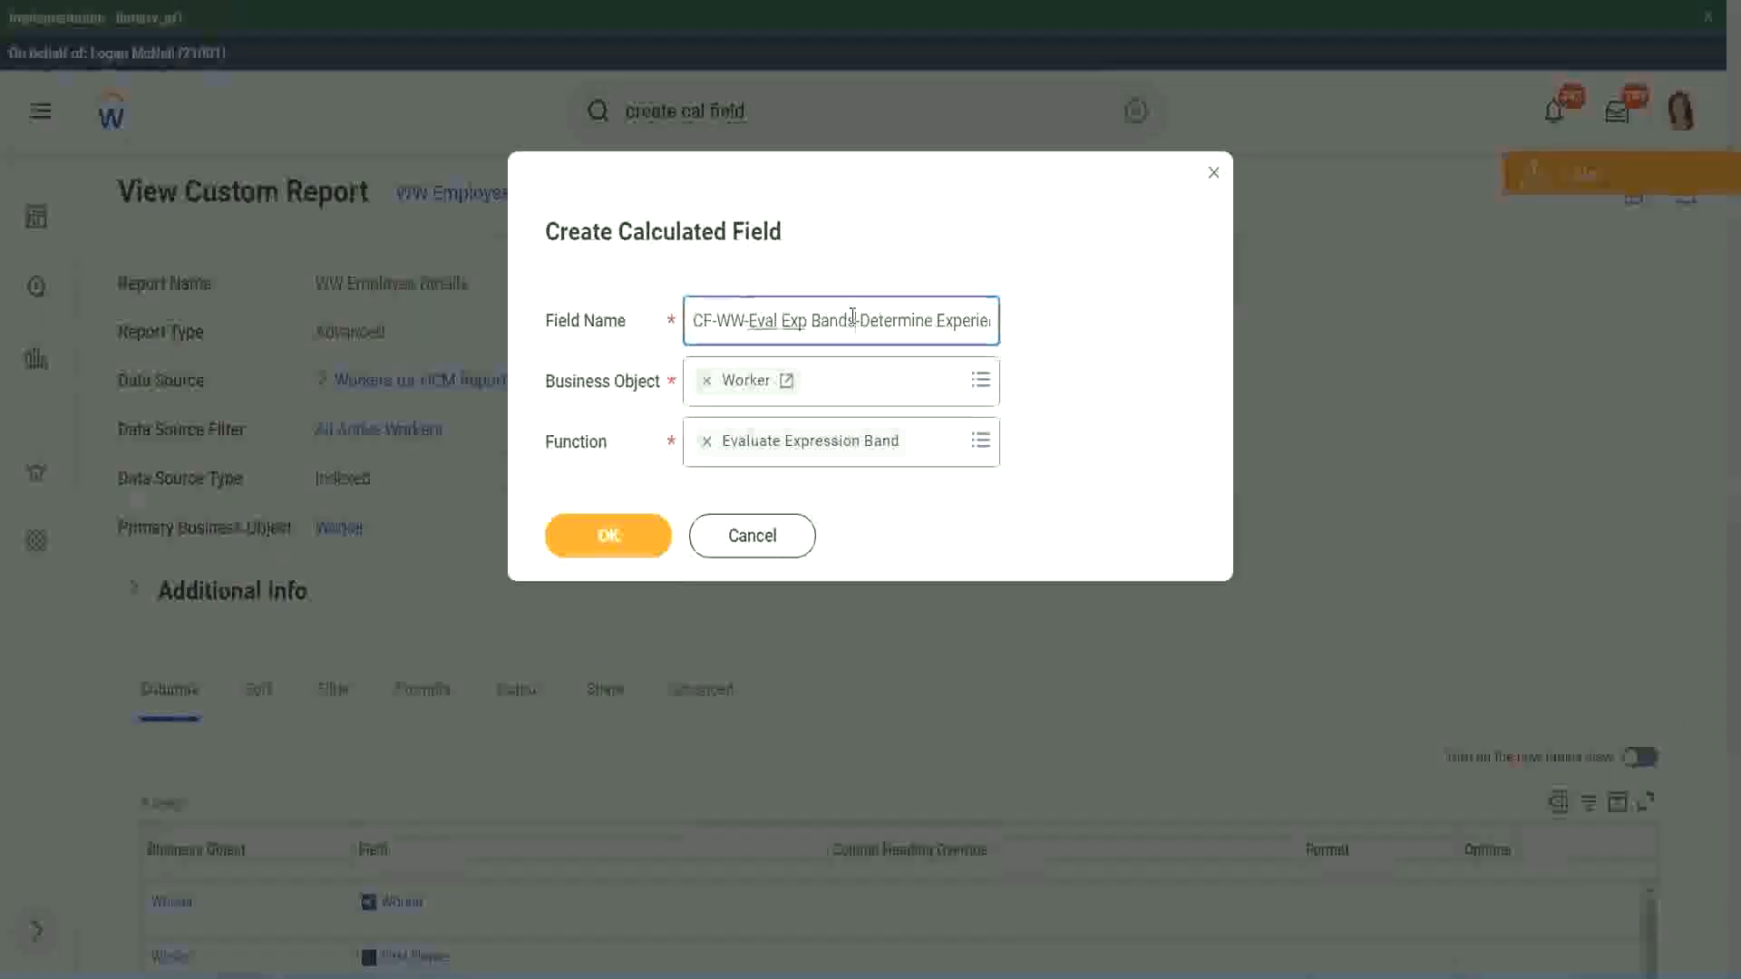
key("BackSpace")
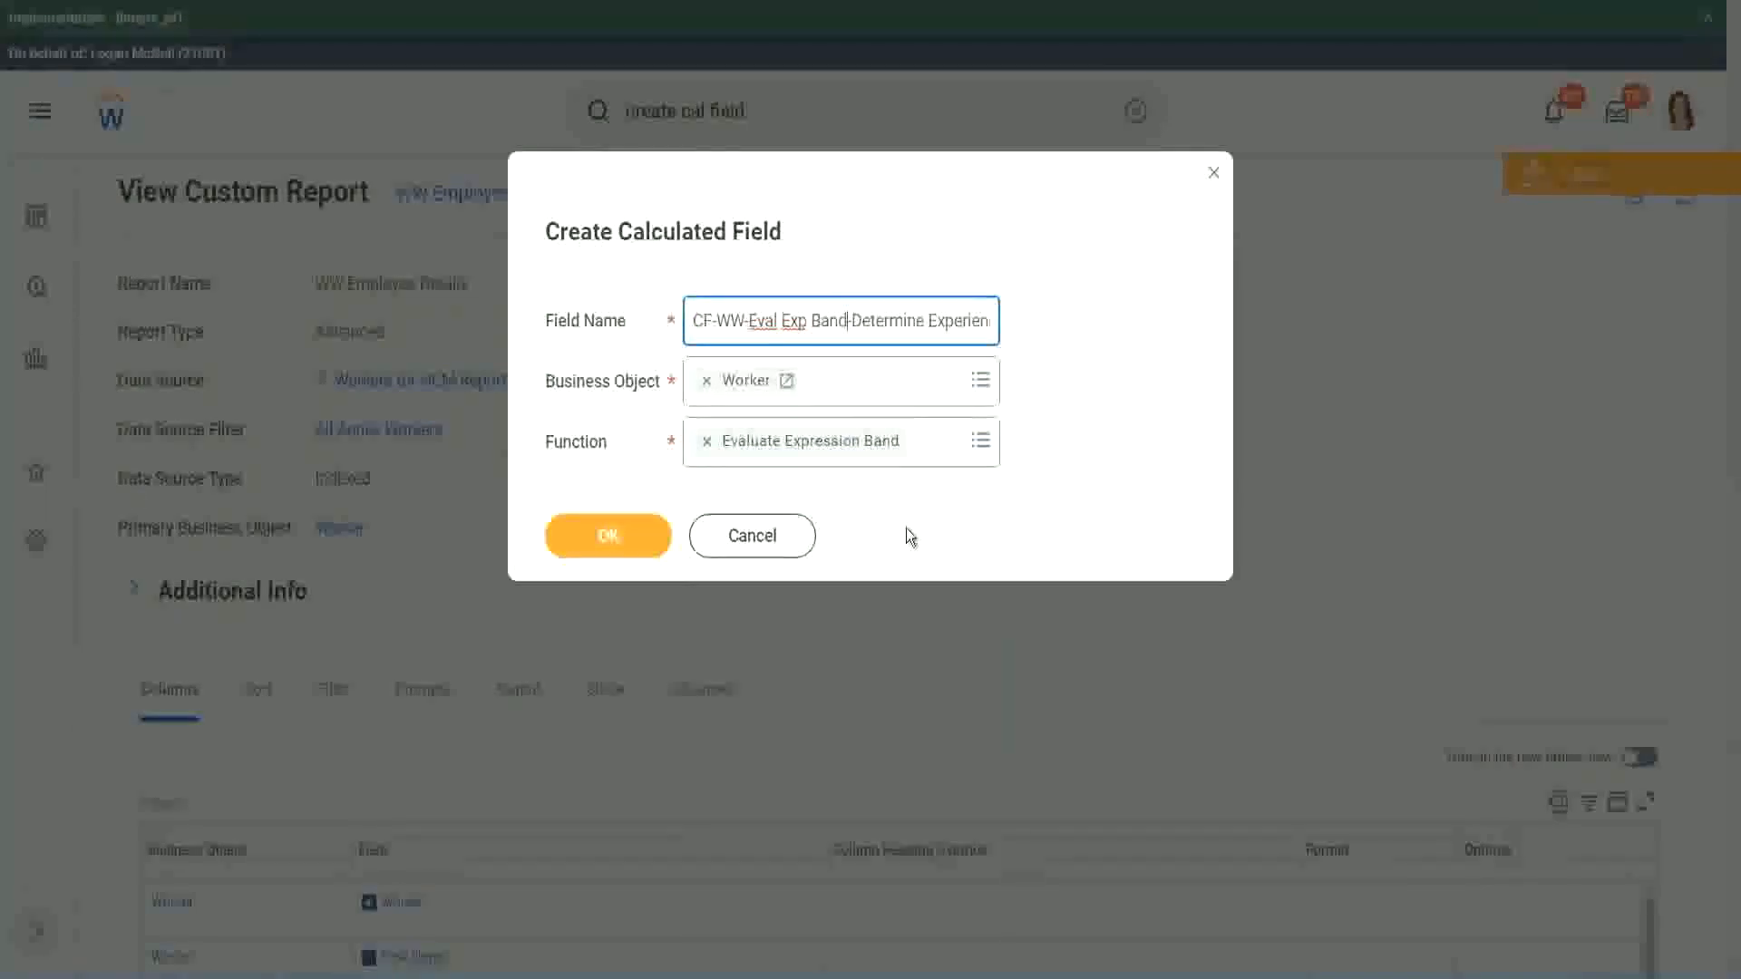
left_click(611, 538)
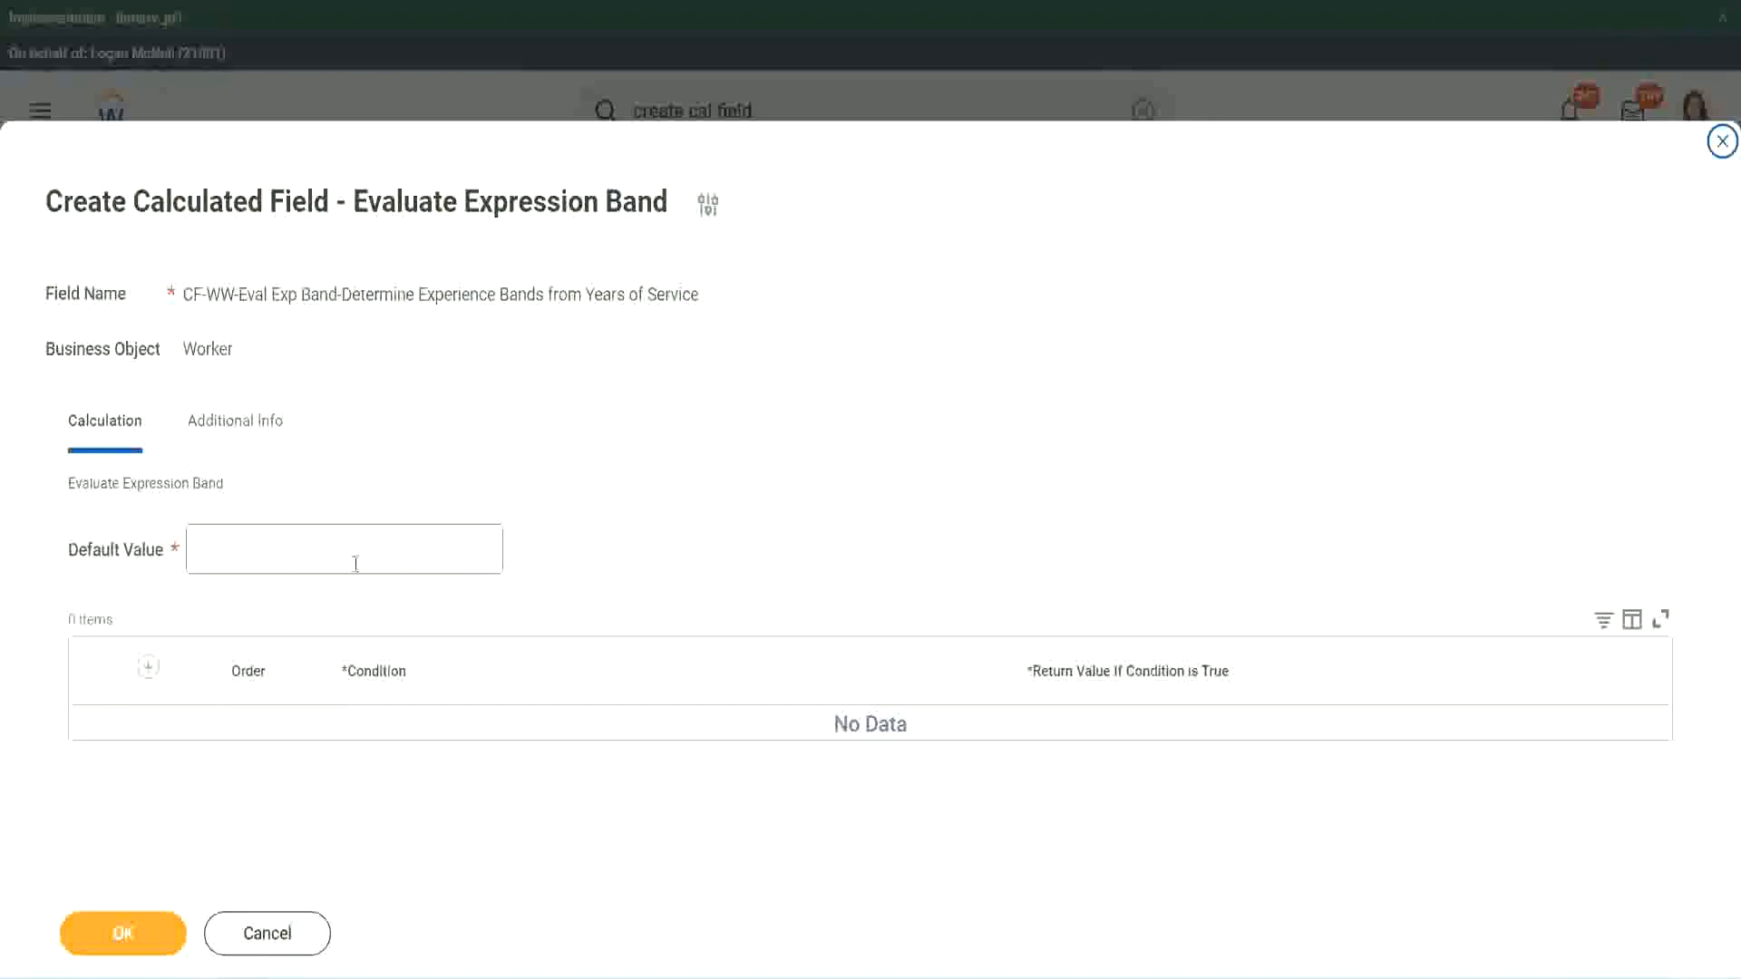
Enter "-" as the default value and add the first condition row
left_click(252, 559)
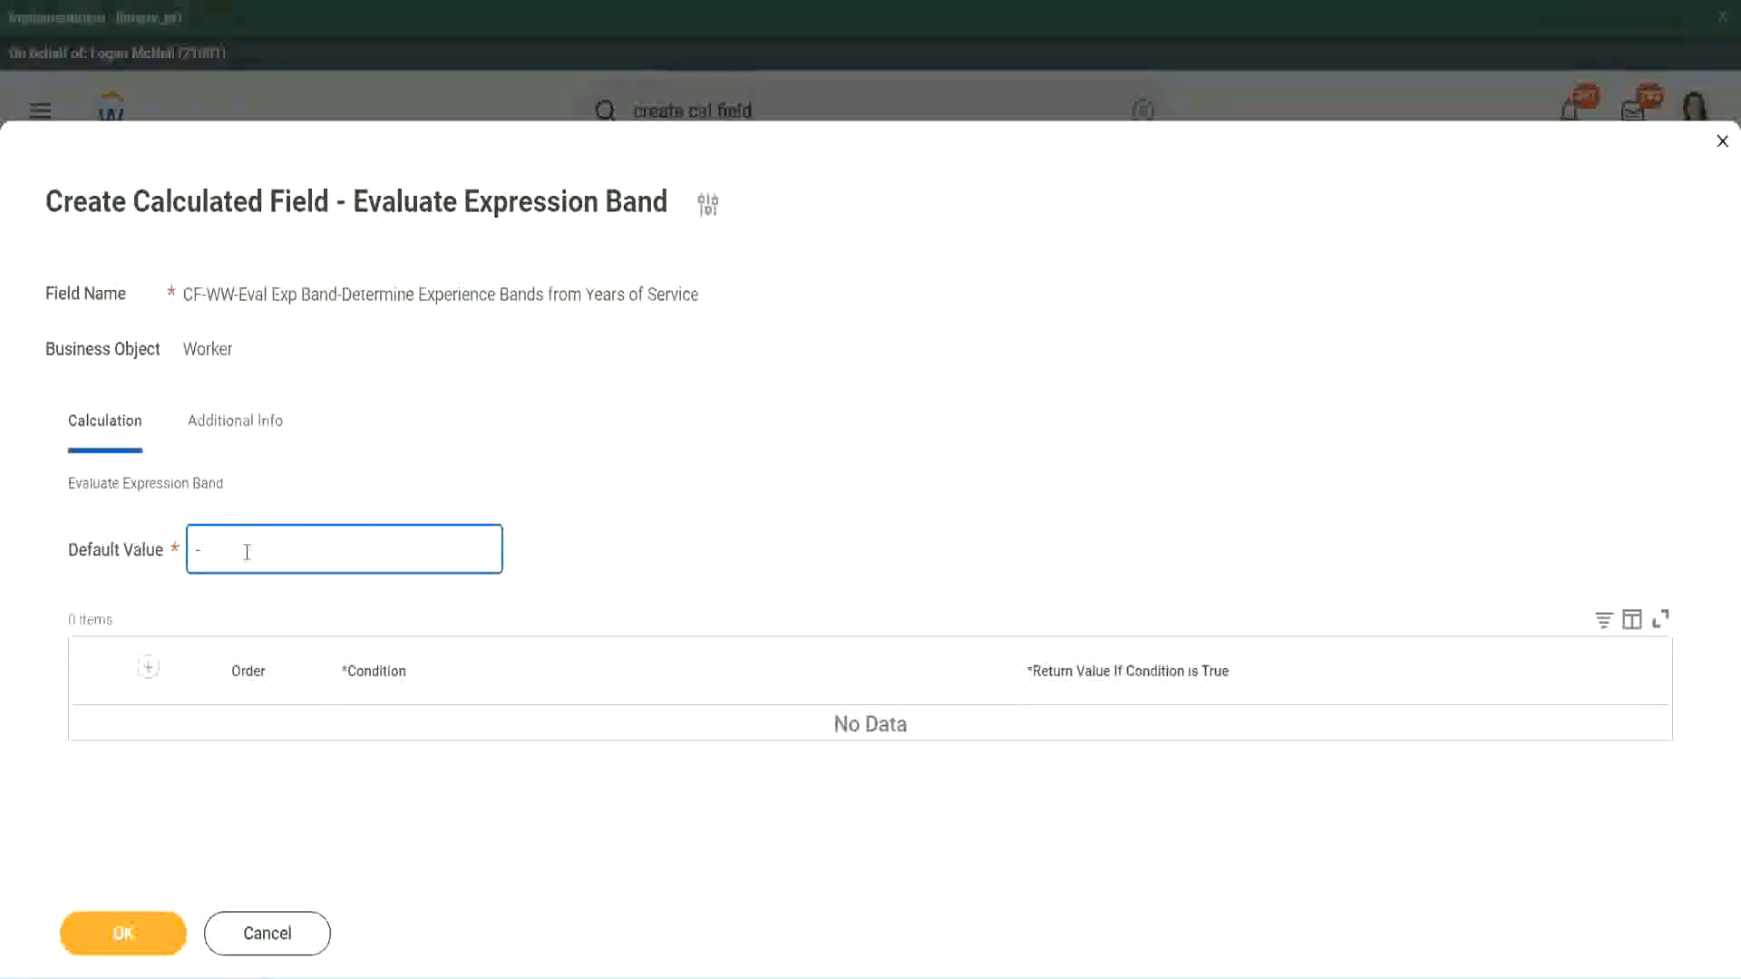
left_click(148, 668)
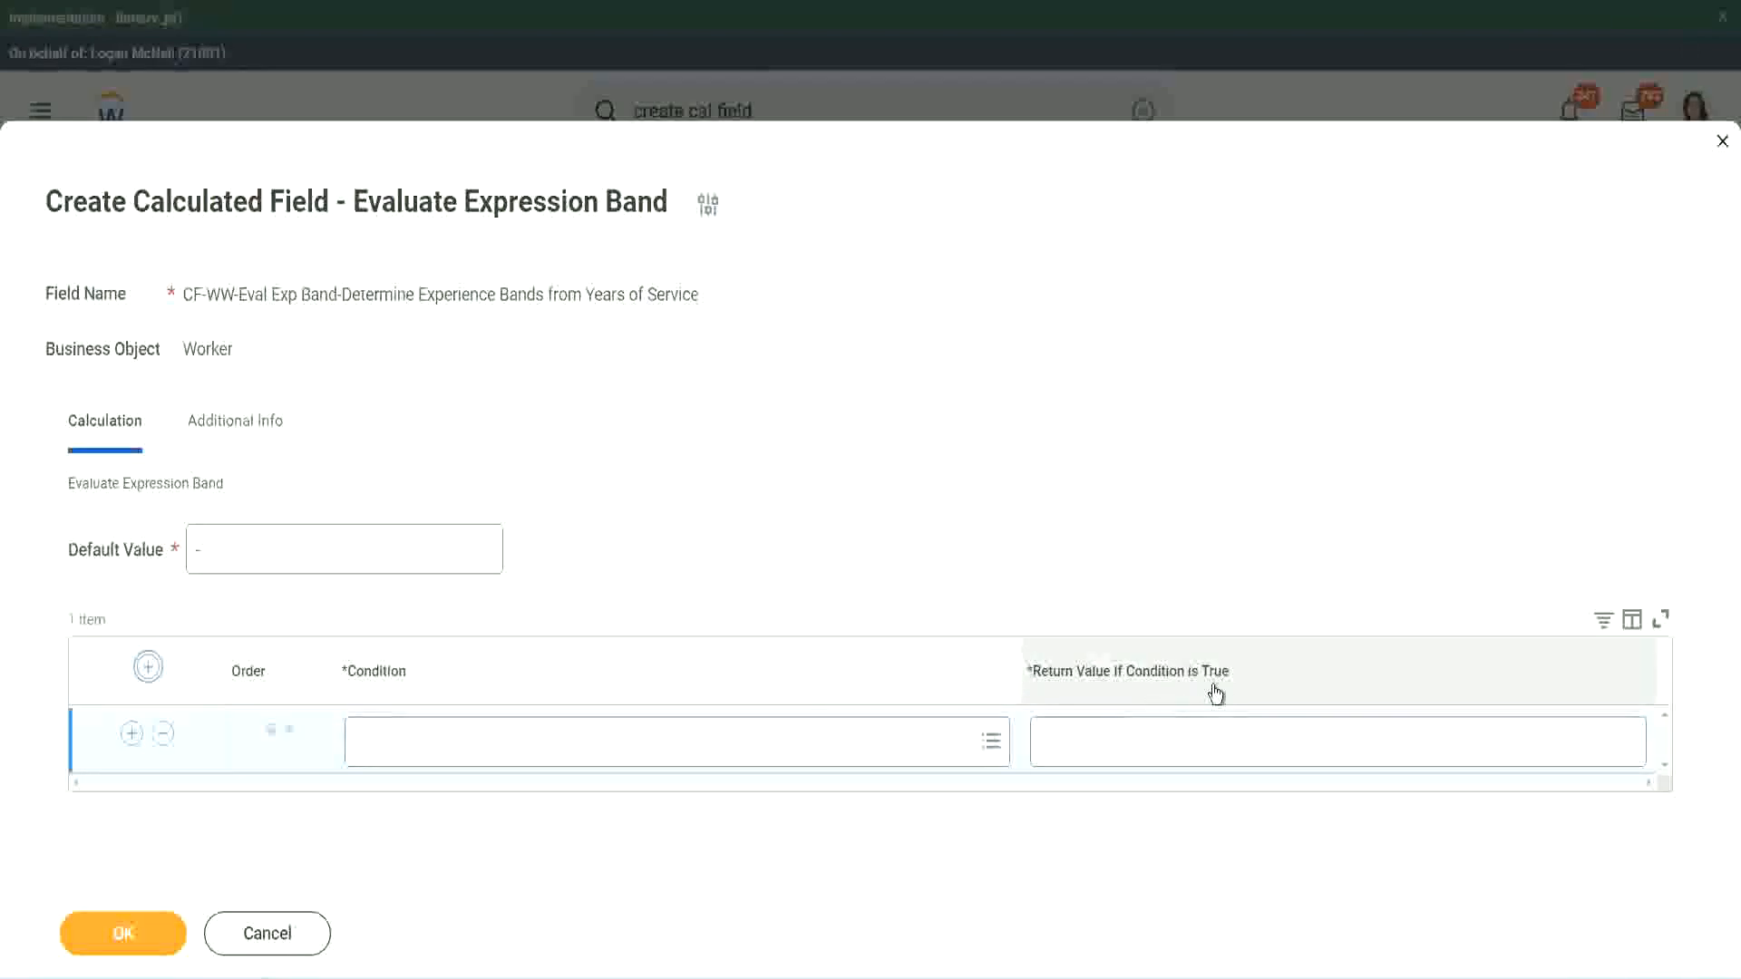
left_click(1133, 741)
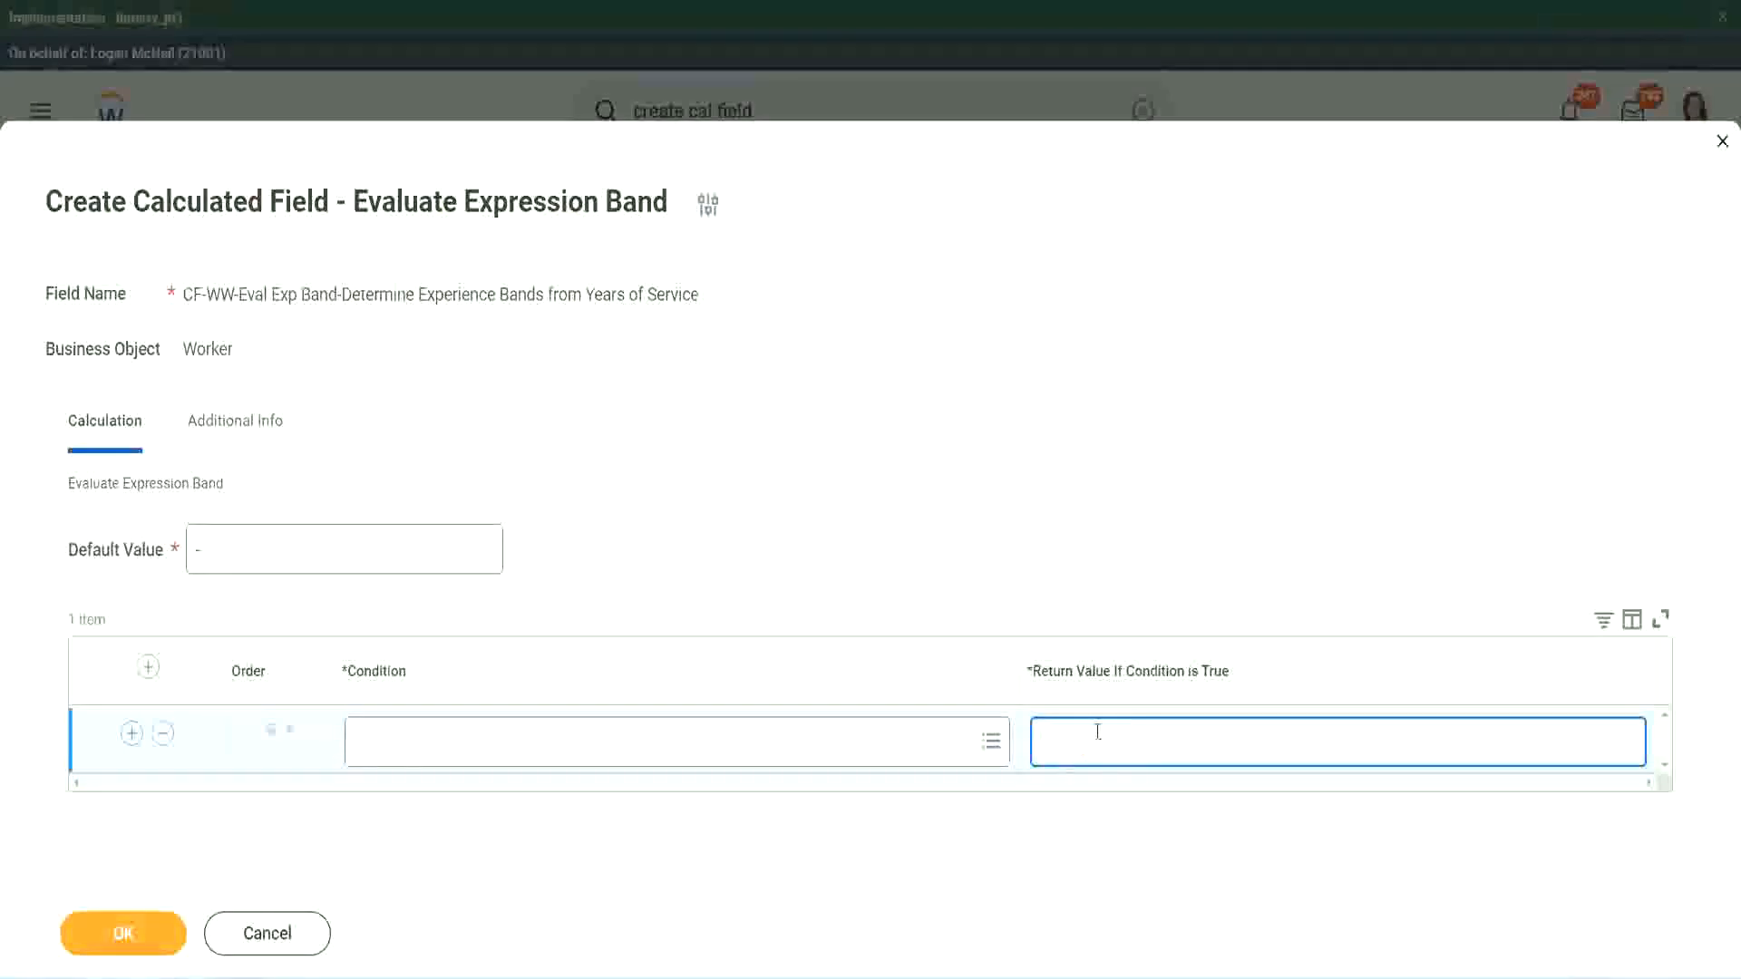
type("adkjdjaidjaijdiaj")
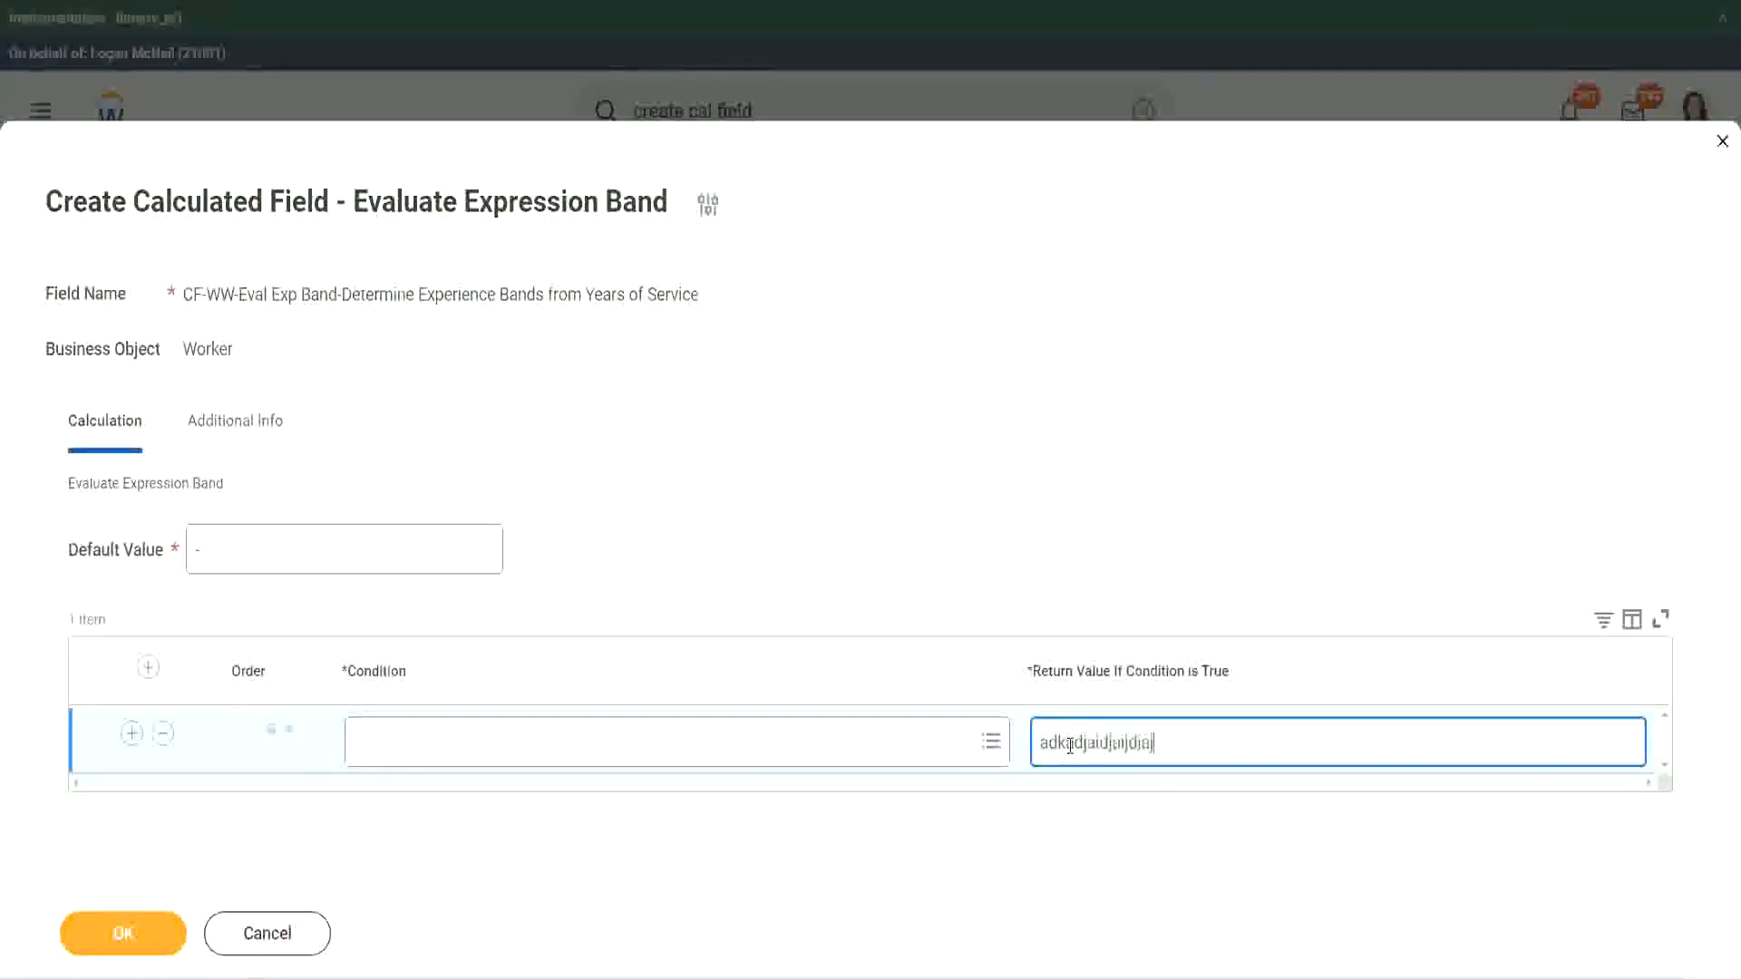
key("BackSpace")
key("BackSpace")
key("BackSpace")
key("BackSpace")
key("BackSpace")
key("BackSpace")
key("BackSpace")
key("BackSpace")
key("BackSpace")
key("BackSpace")
key("BackSpace")
key("BackSpace")
key("BackSpace")
key("BackSpace")
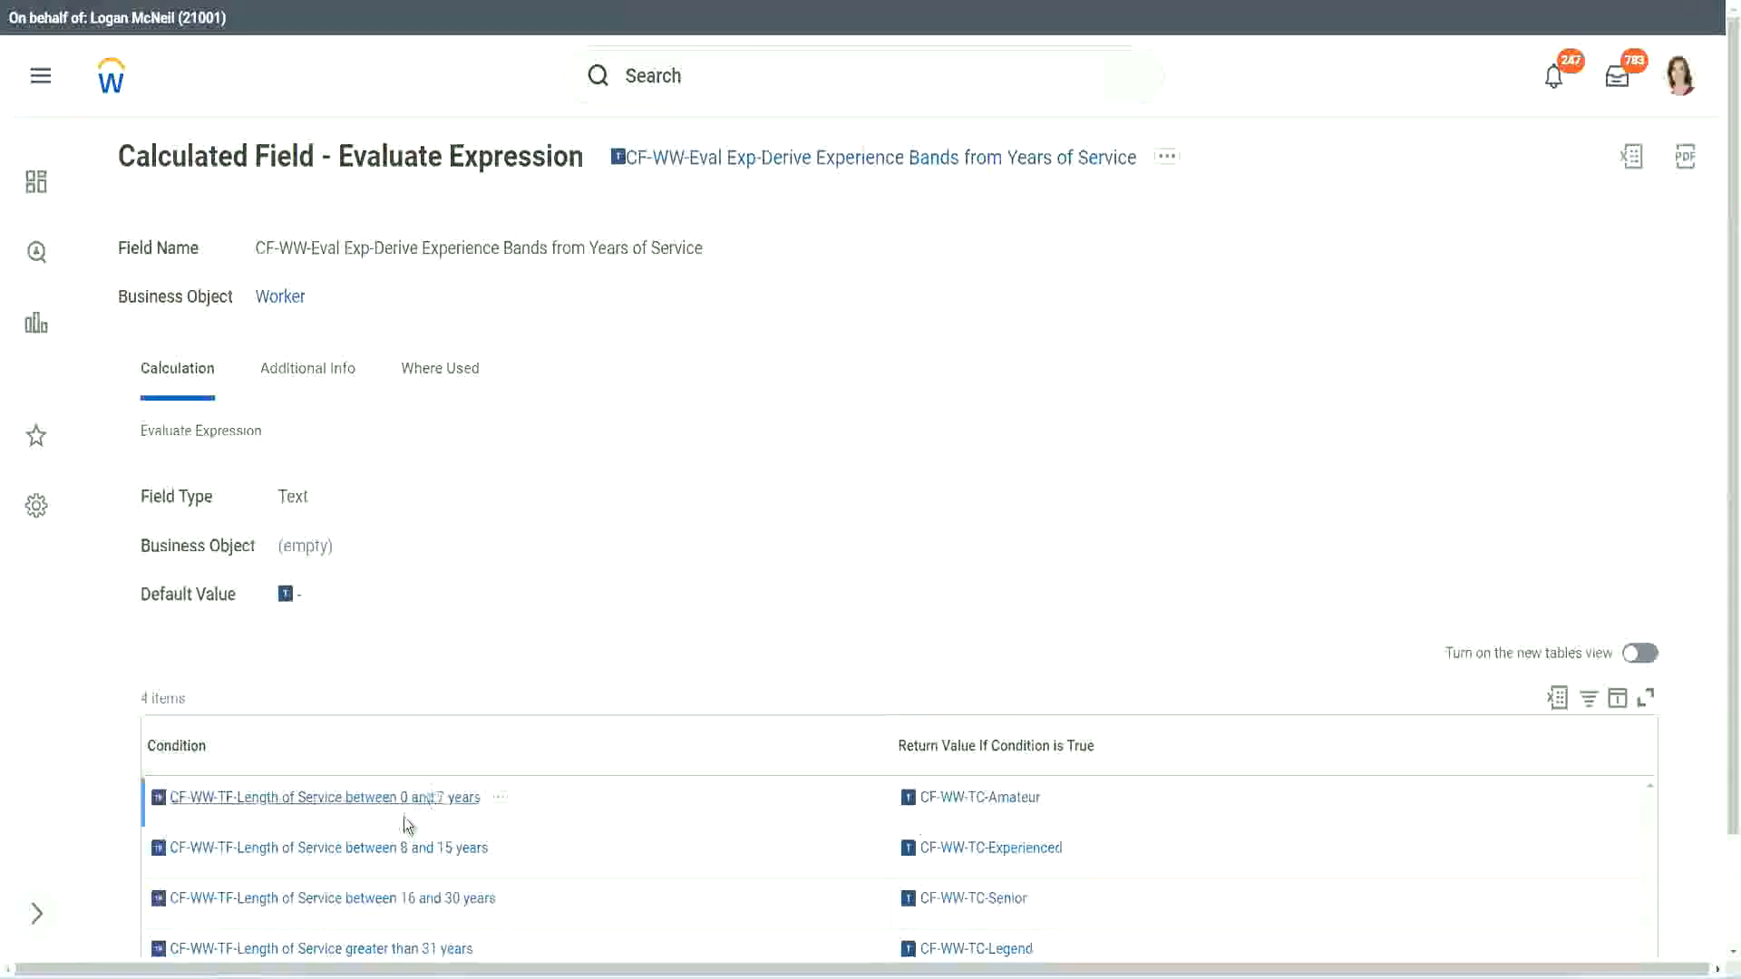
Copy "CF-WW-TF-Length of Service between 0 and 7 years" from the existing Evaluate Expression field into the first row's condition, with return value Amateur
right_click(404, 802)
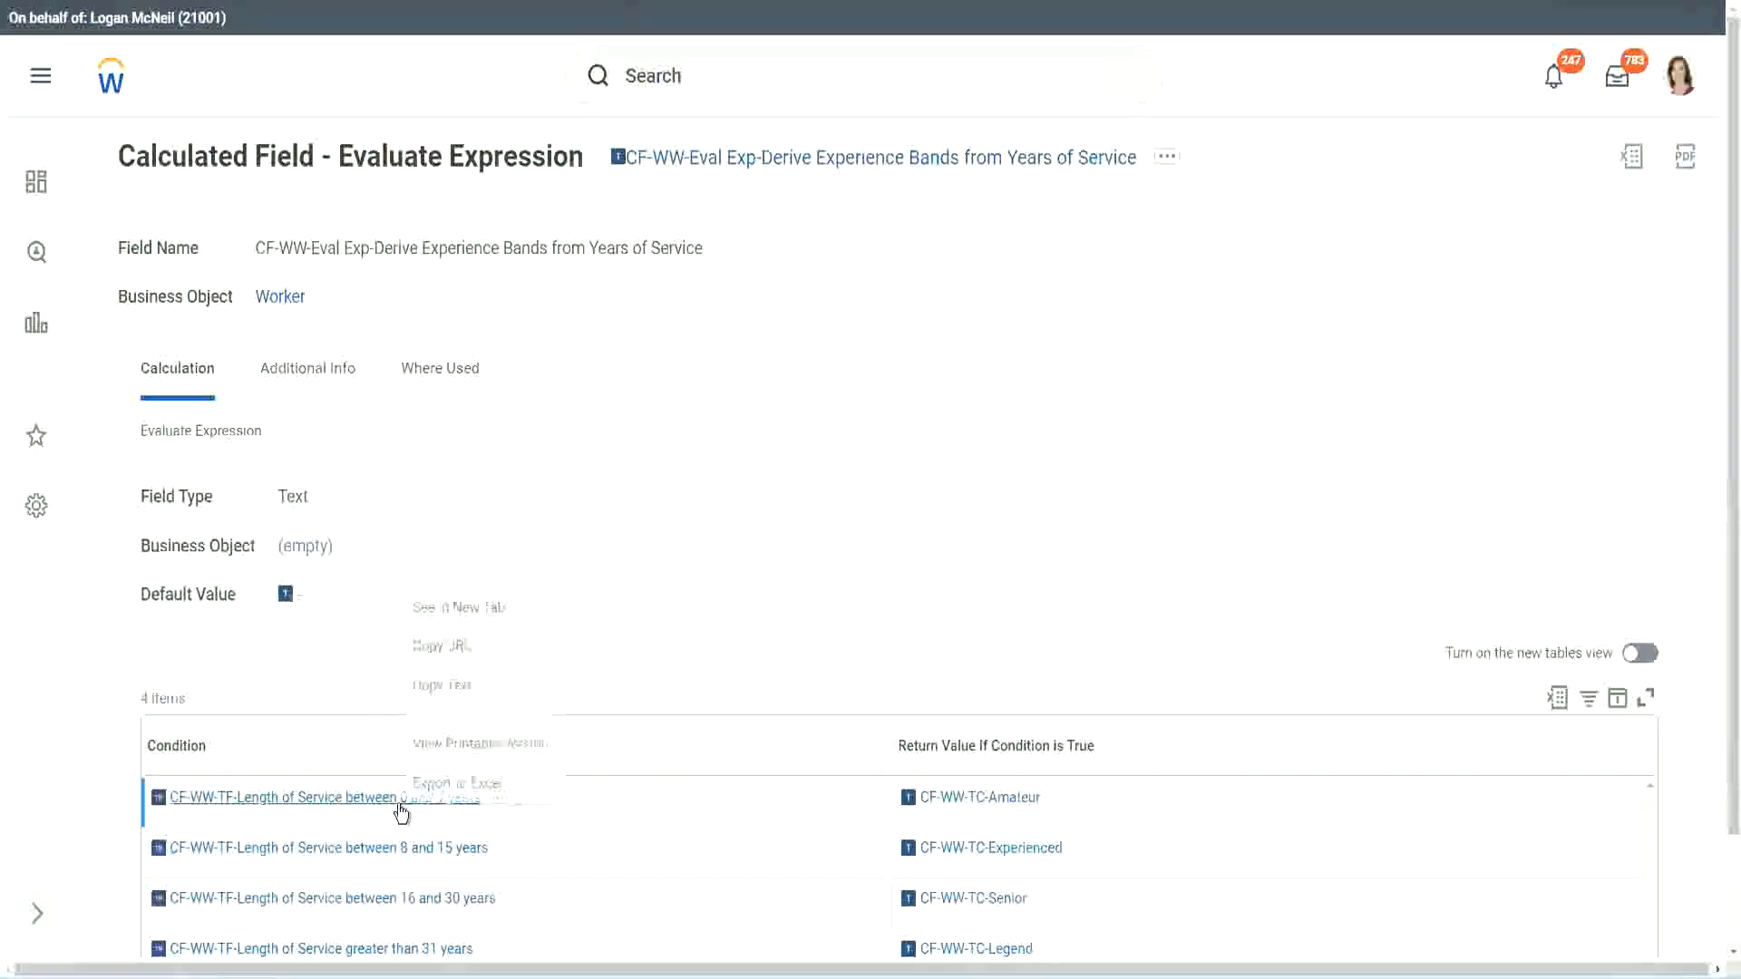
left_click(471, 686)
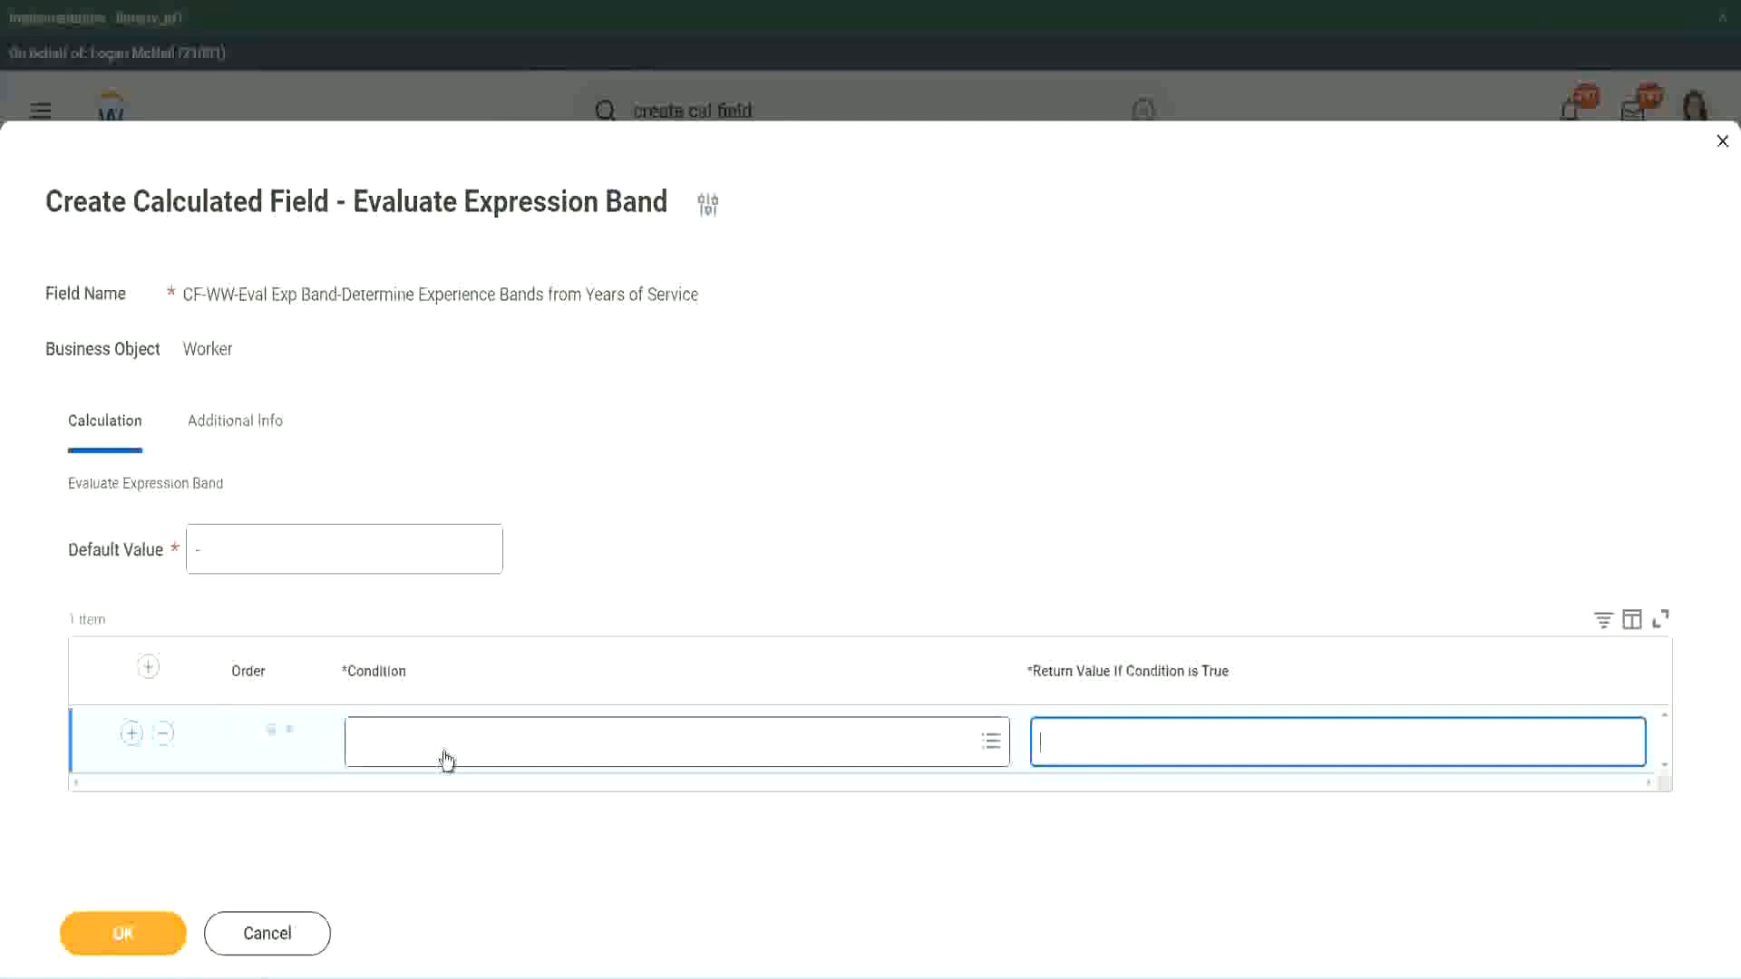
left_click(440, 751)
key("ctrl+v")
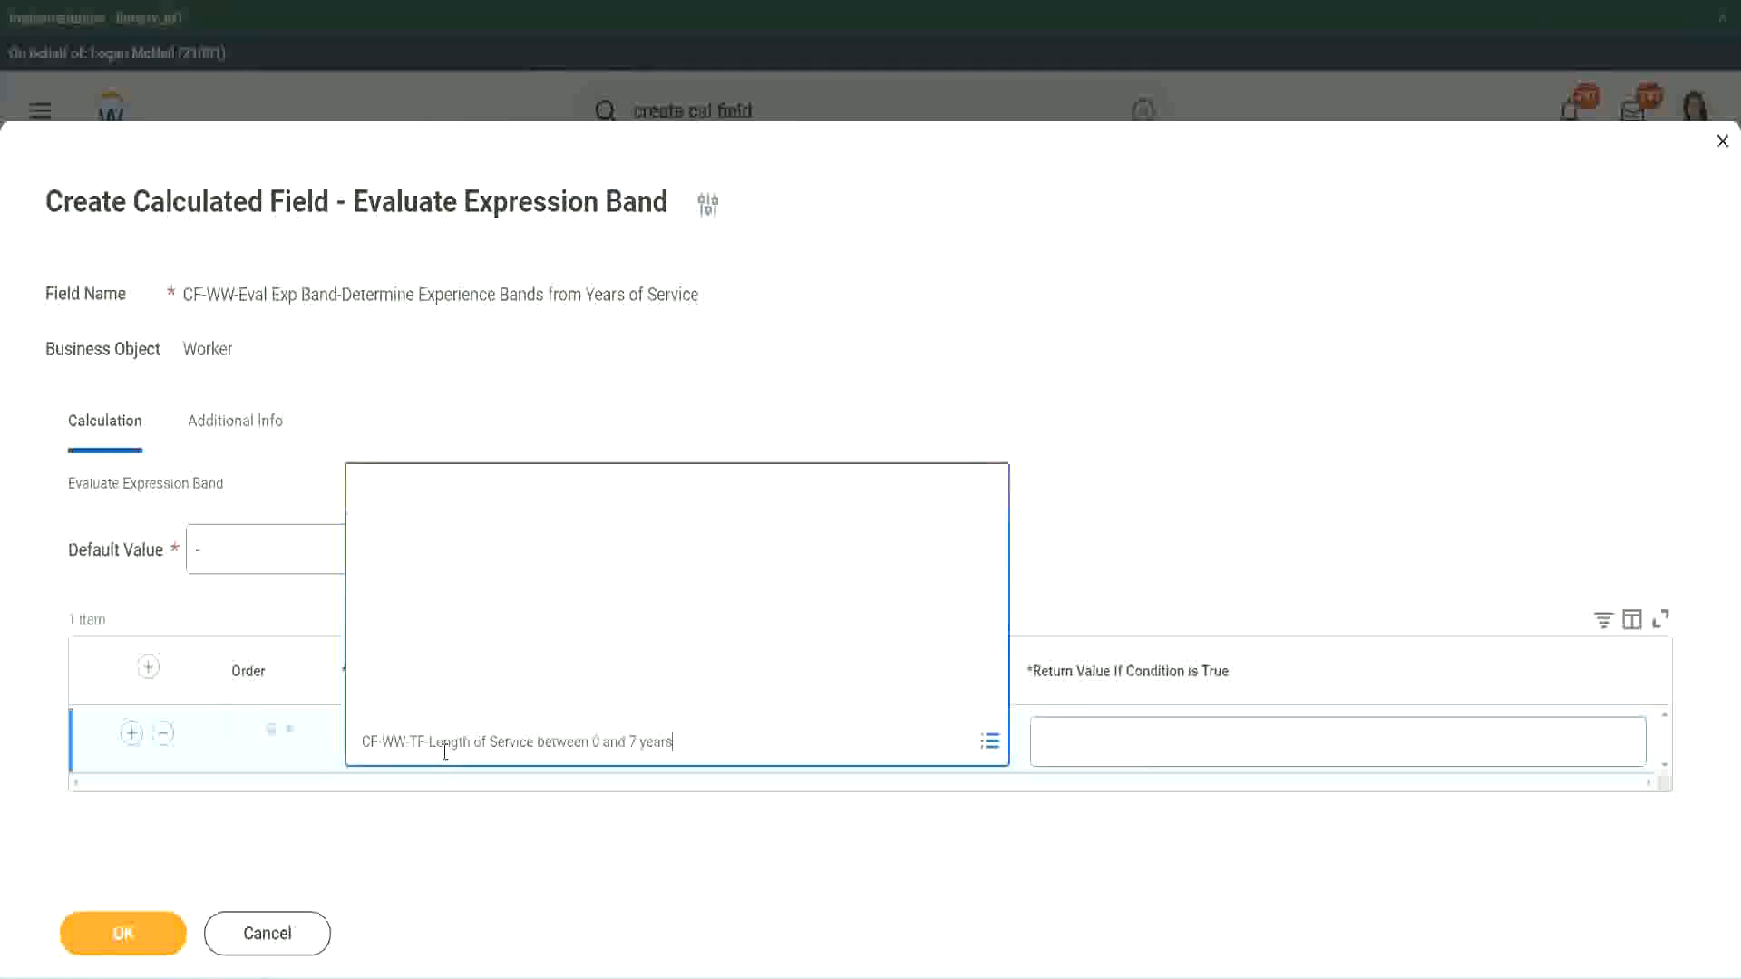
key("Return")
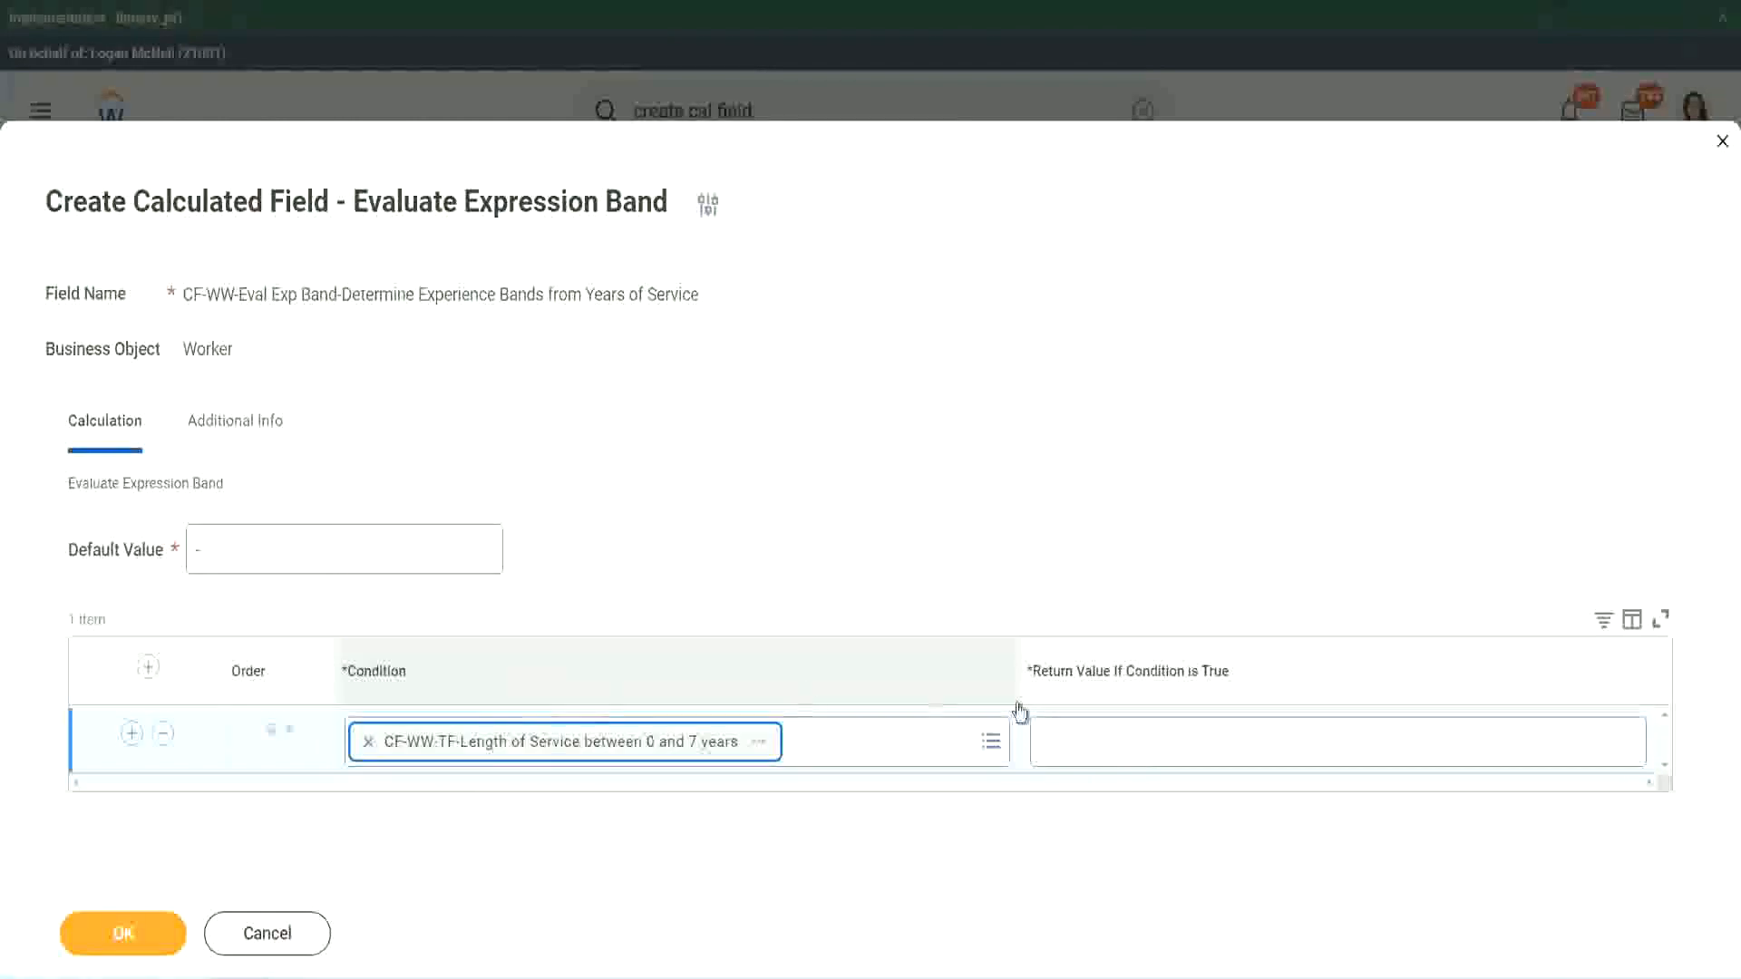
left_click(1102, 725)
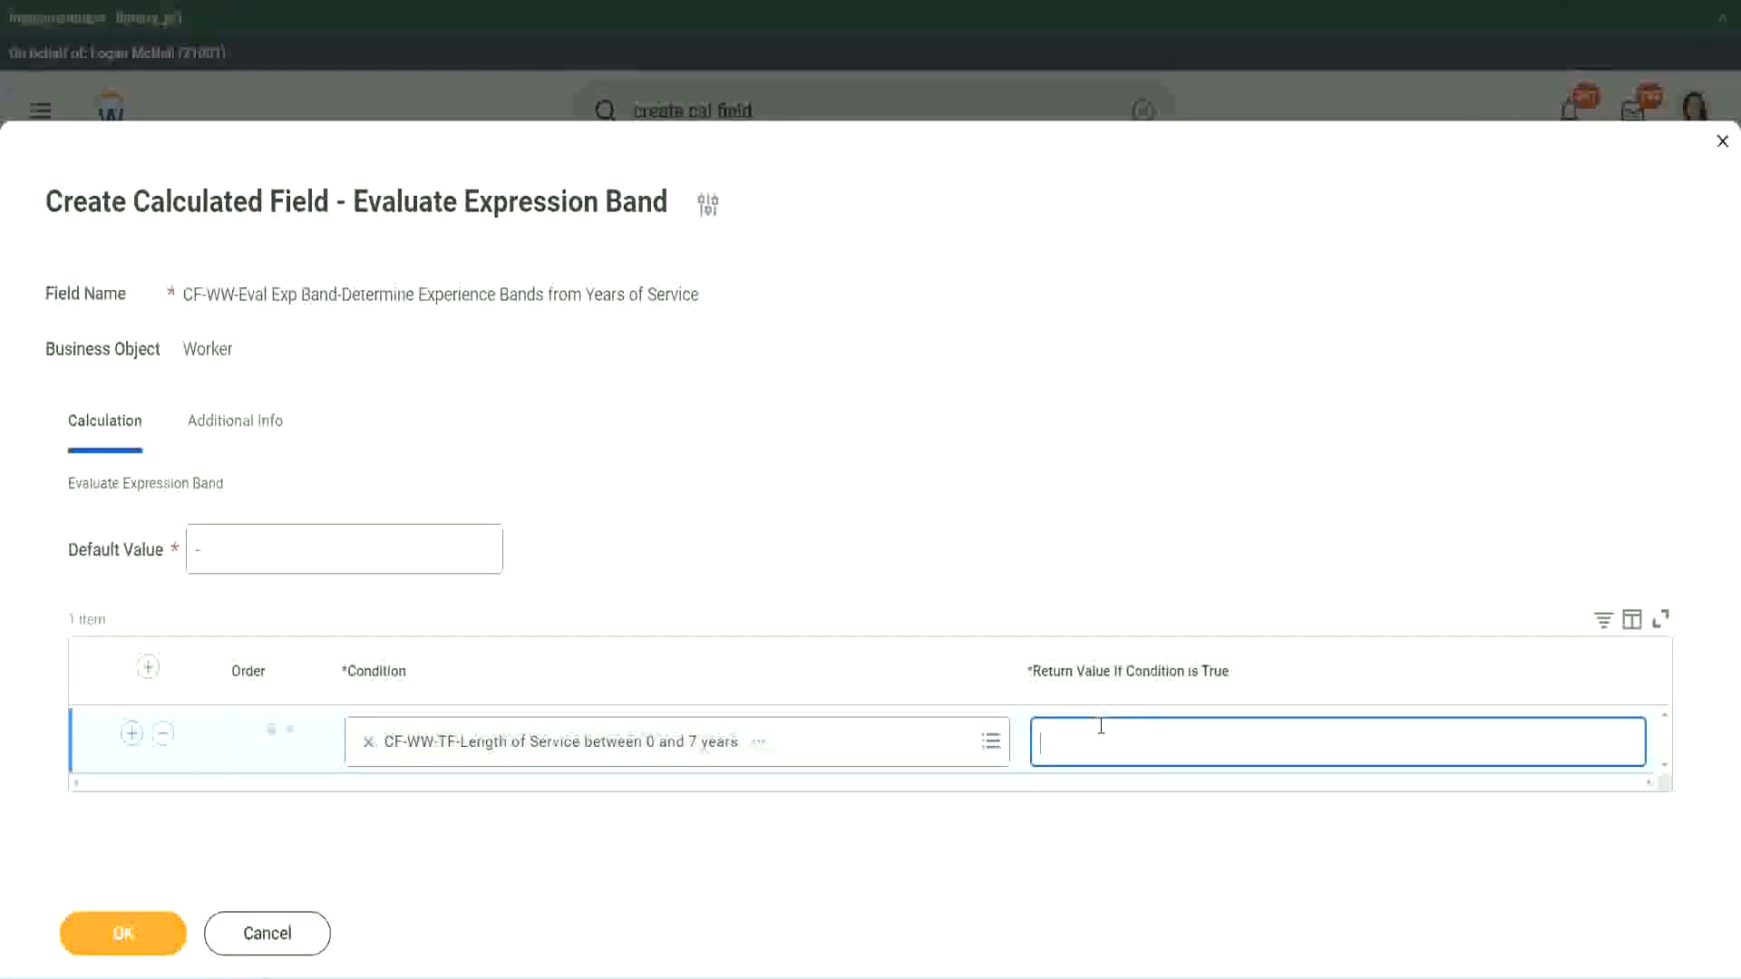
type("Amateur")
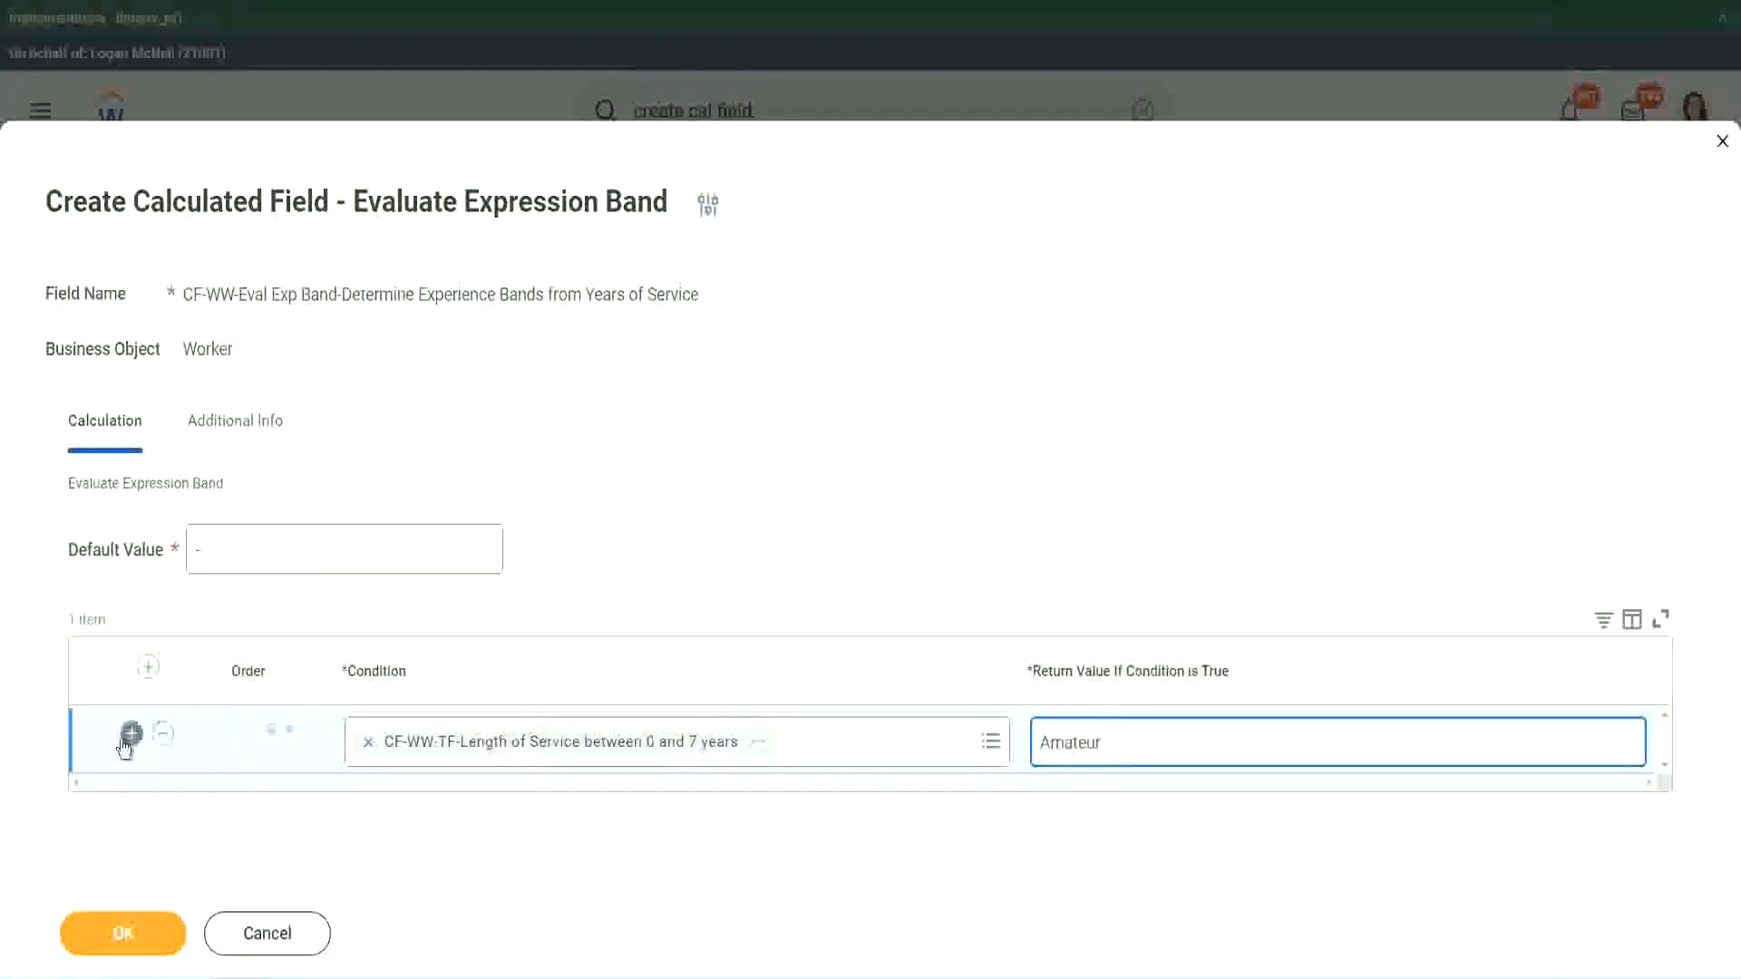
Add three more condition rows and place the copied "CF-WW-TF-Length of Service between 16 and 30 years" condition in the third row
left_click(131, 733)
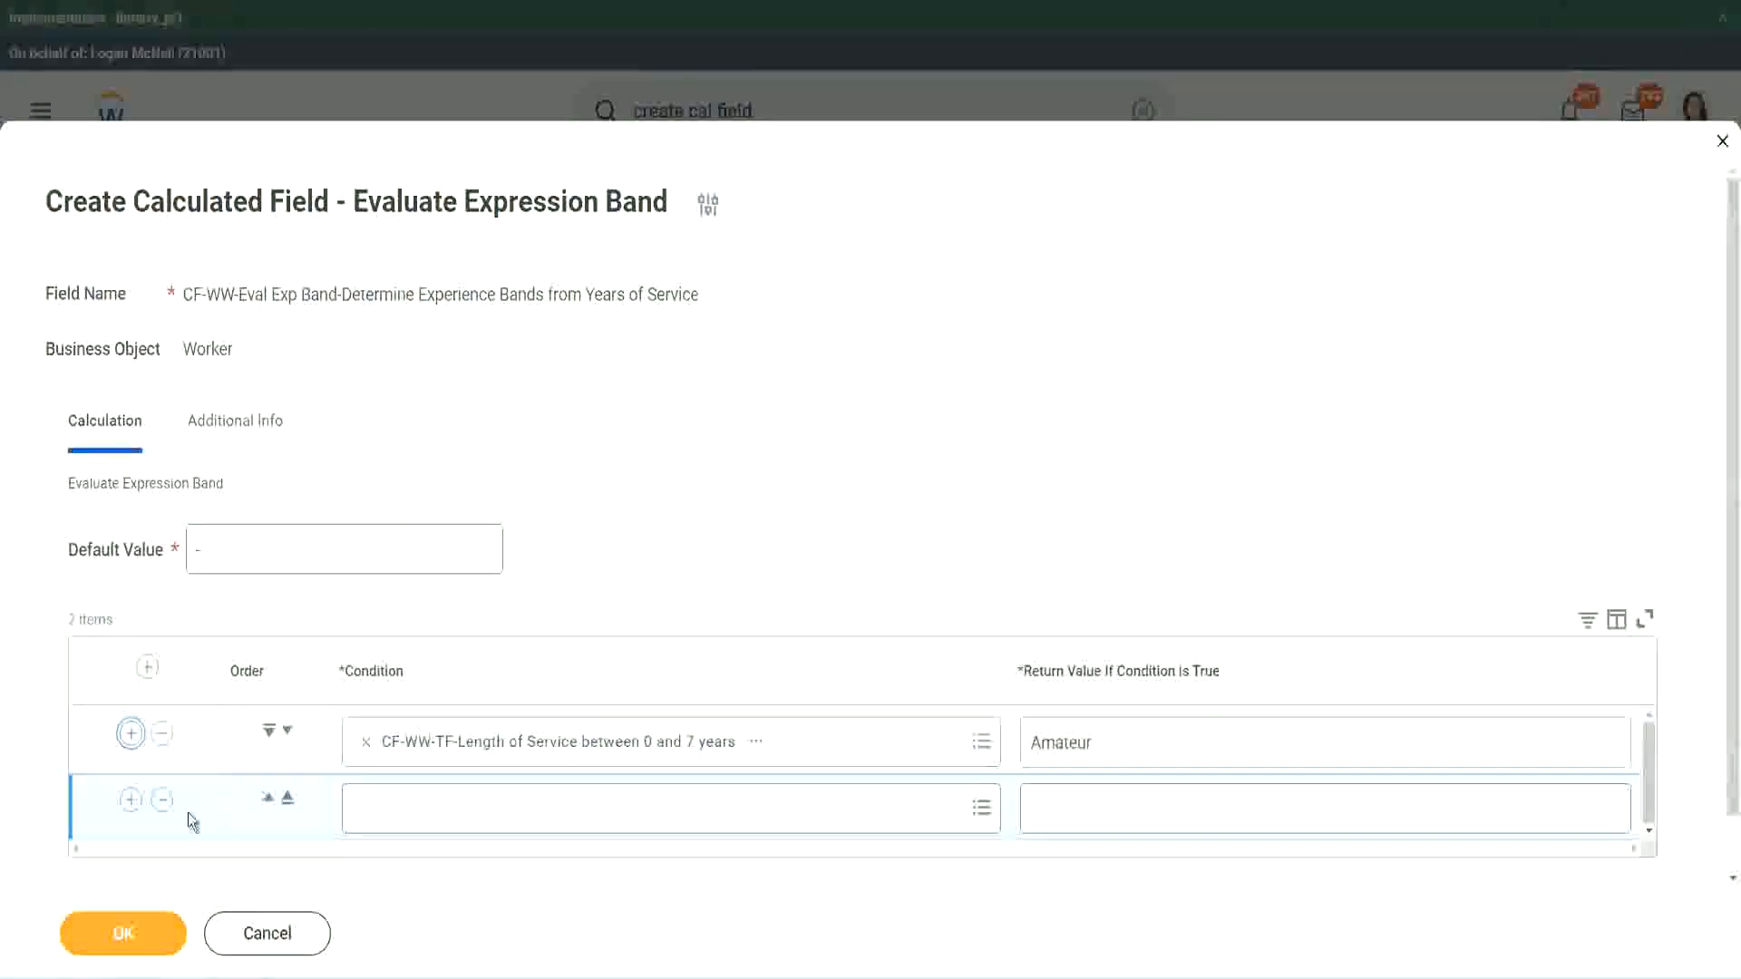
left_click(132, 799)
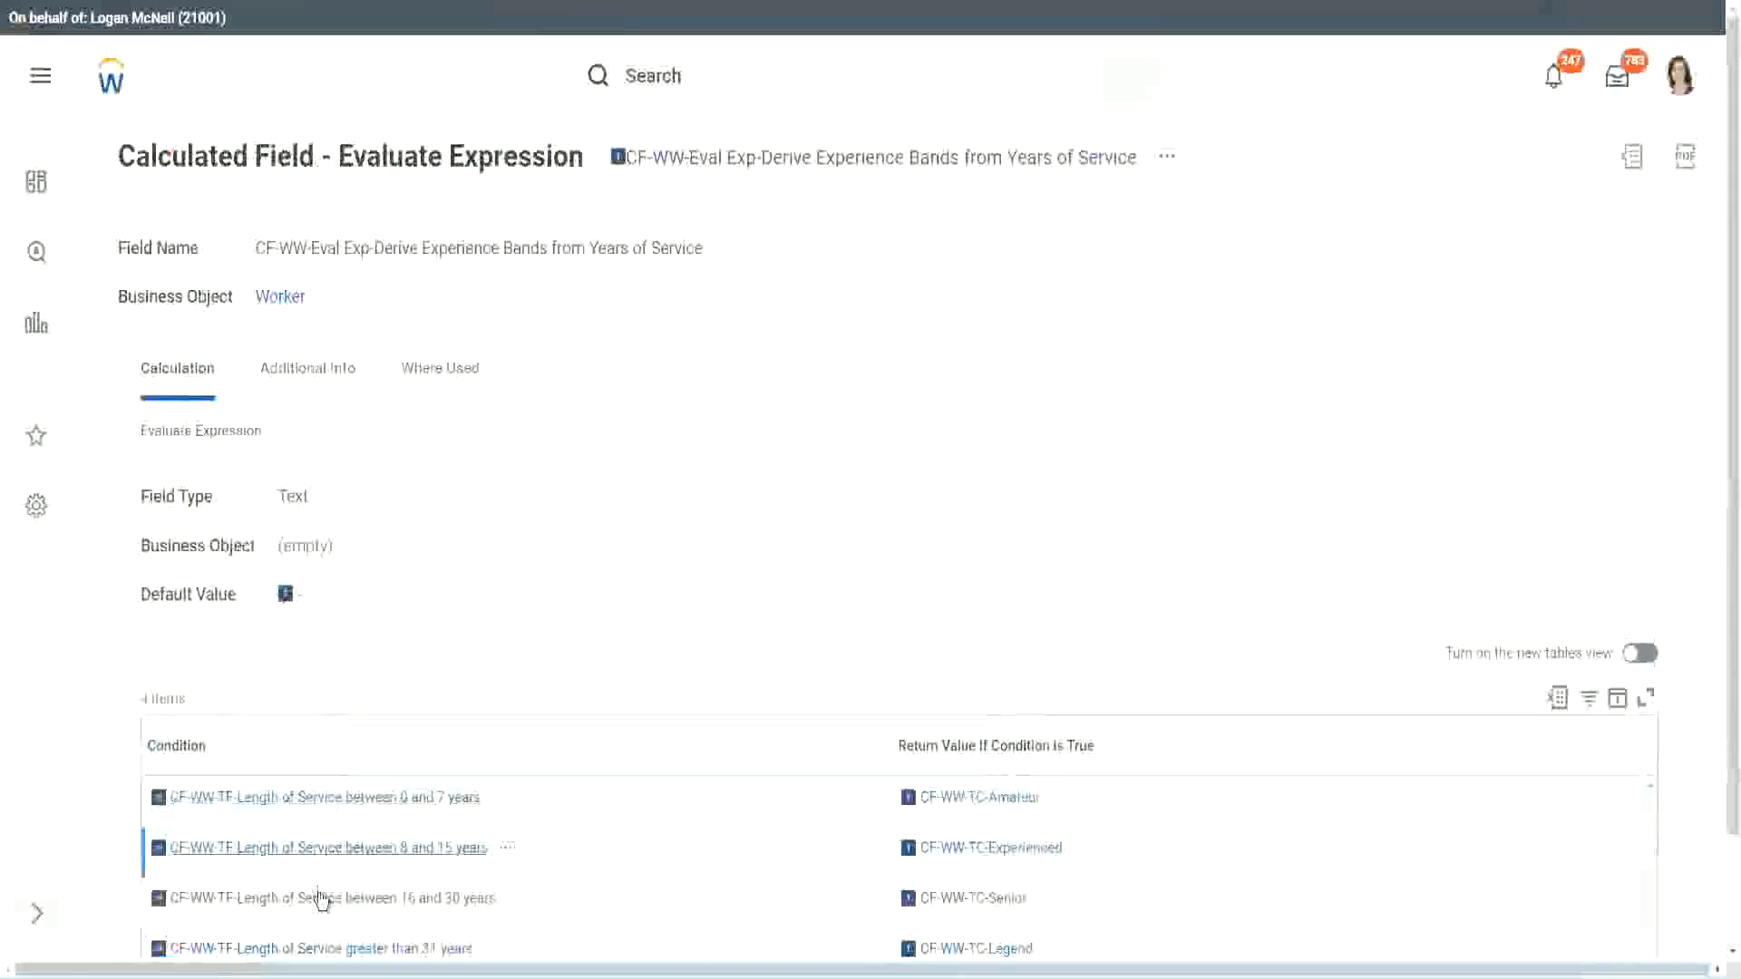
right_click(318, 898)
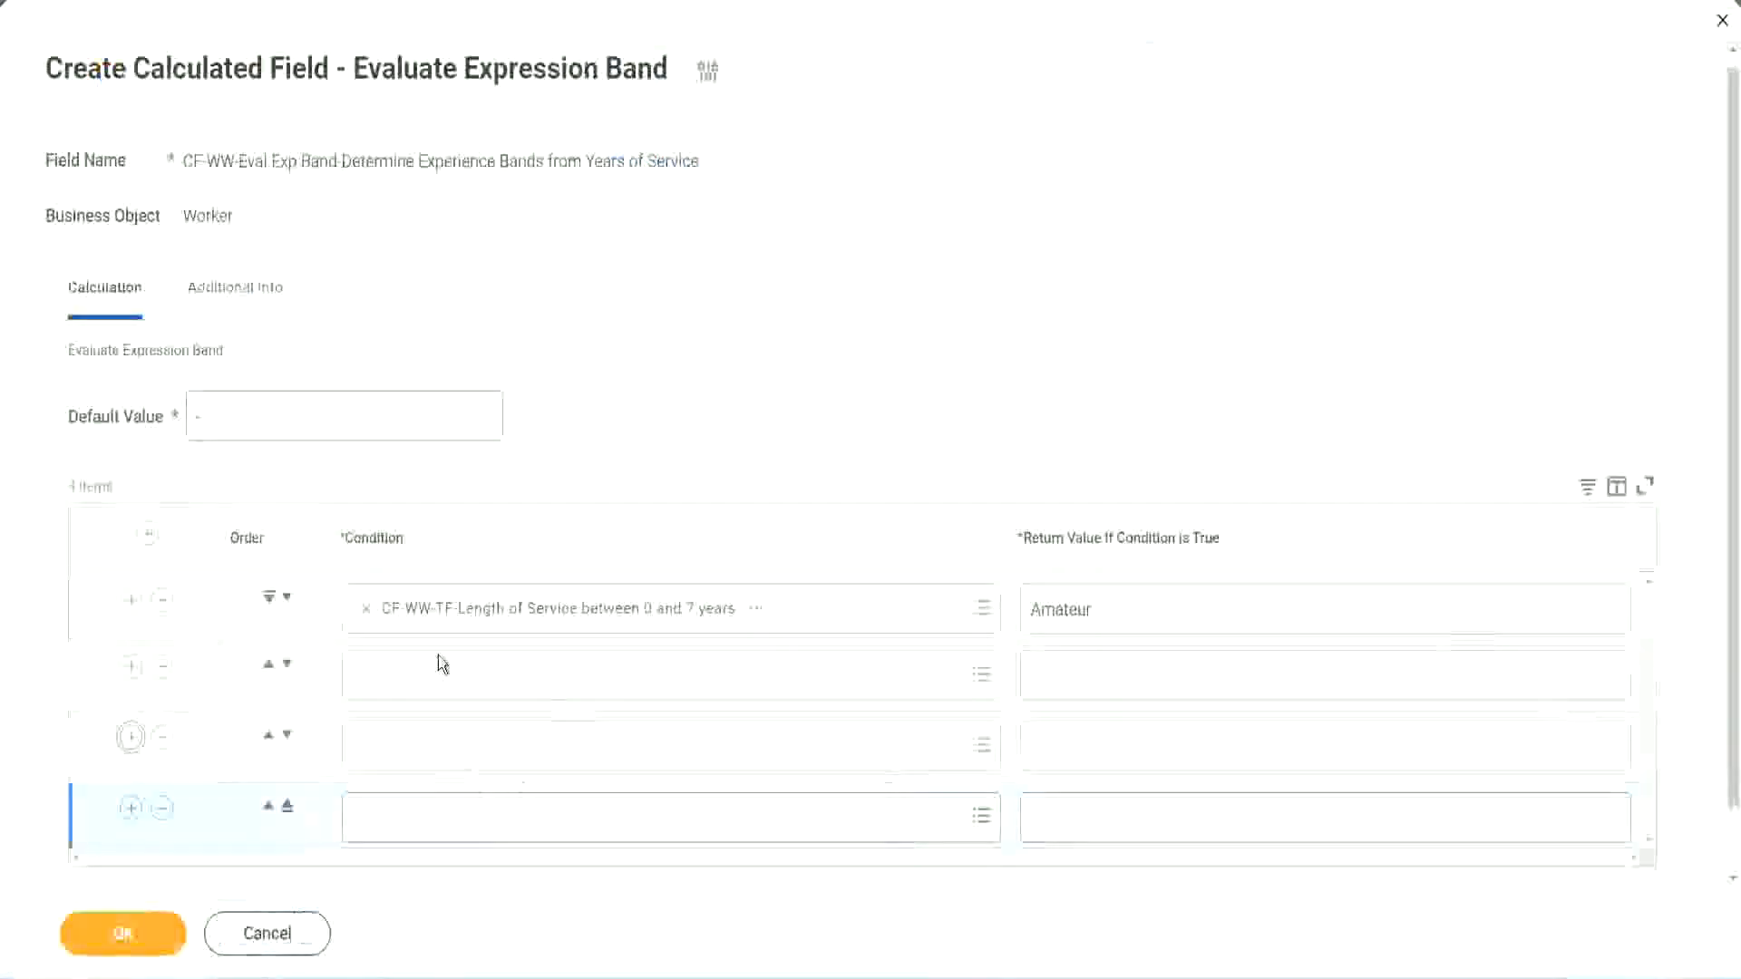
left_click(439, 671)
key("ctrl+v")
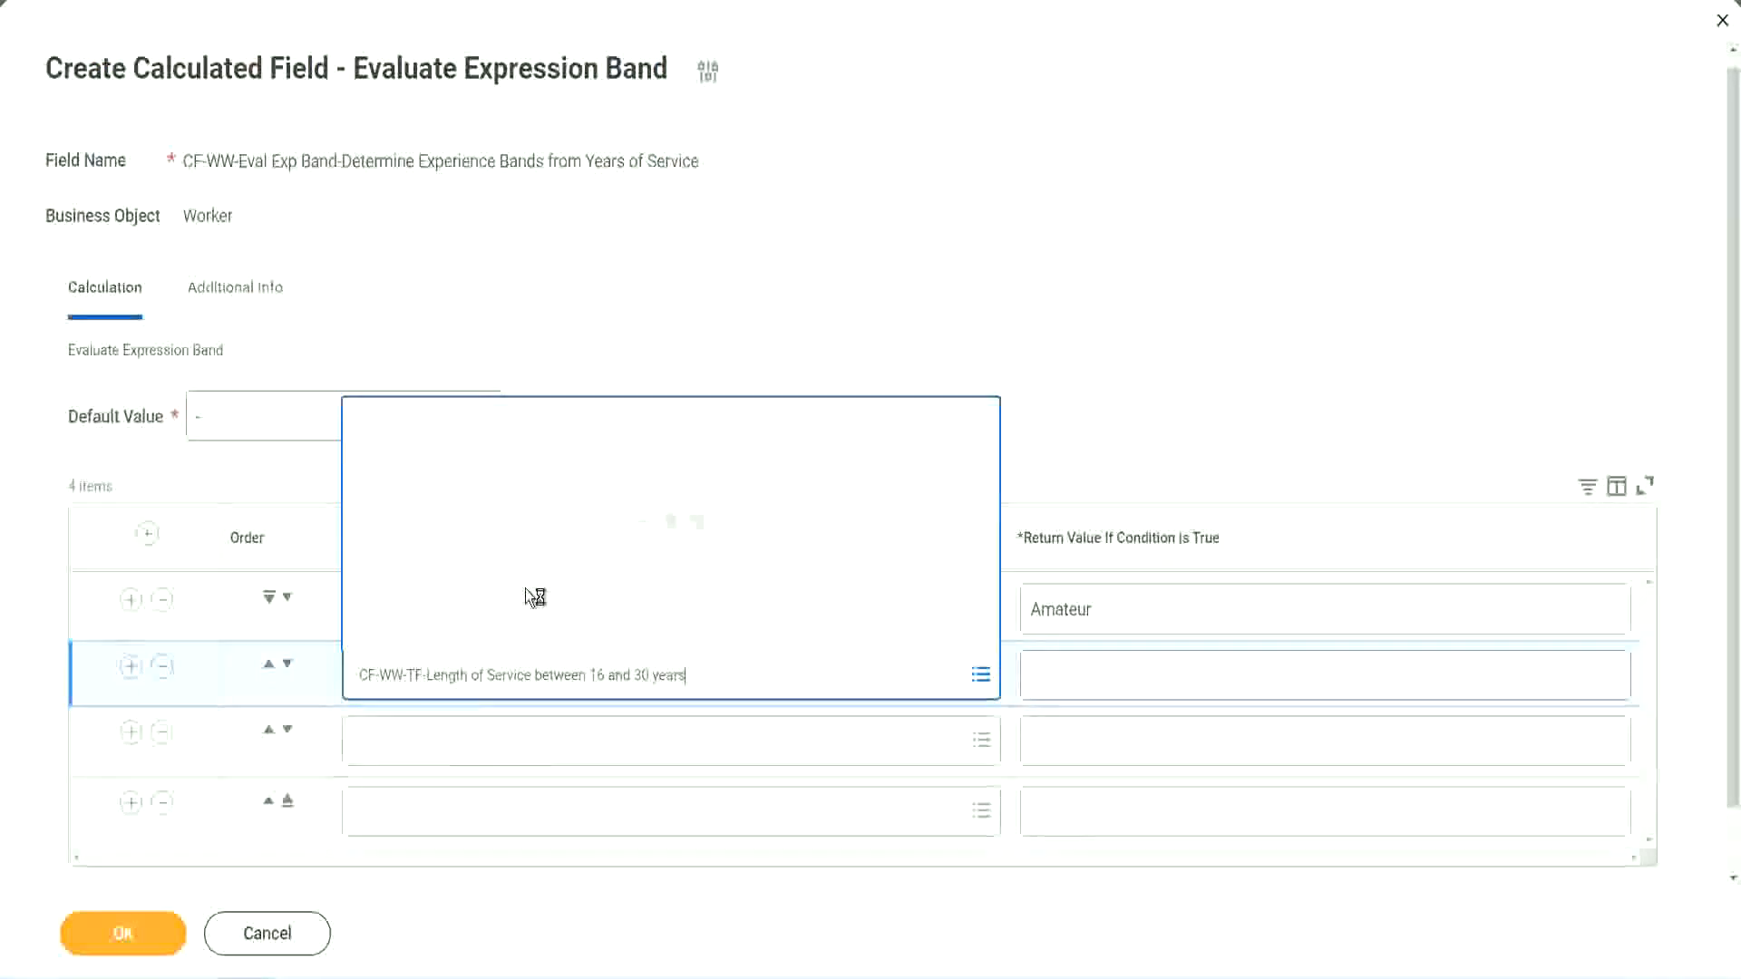
left_click(287, 664)
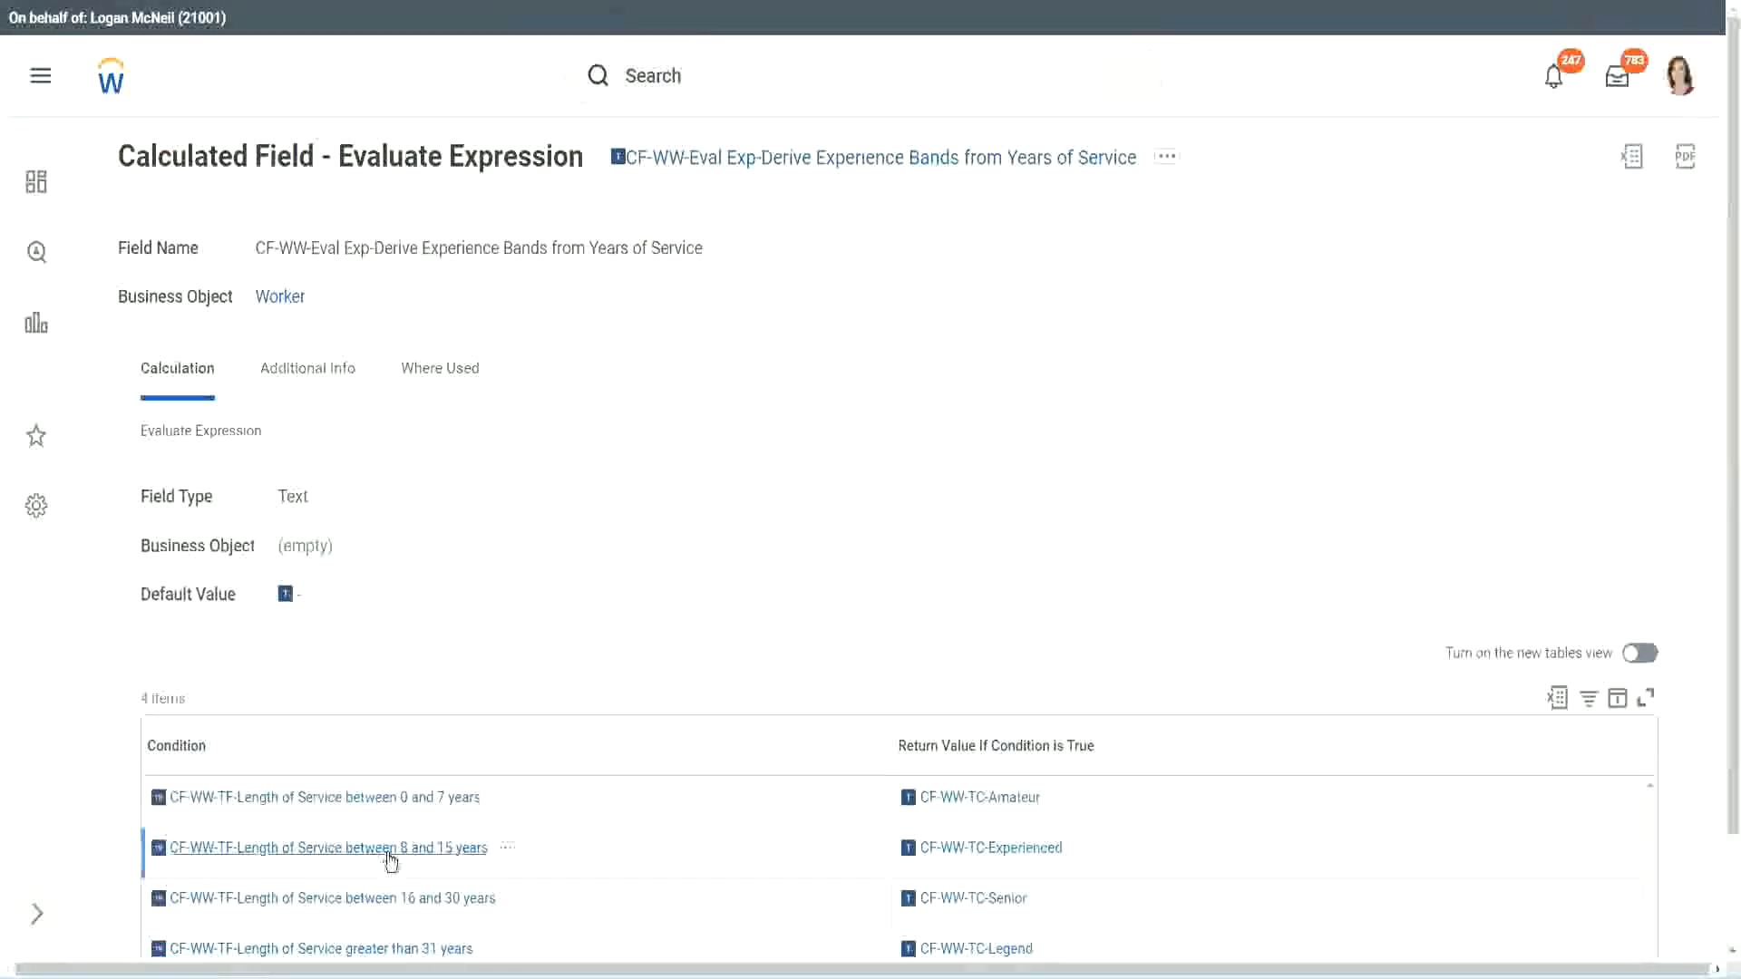
Copy "CF-WW-TF-Length of Service between 8 and 15 years" from the existing Evaluate Expression field into the second row's condition
right_click(391, 862)
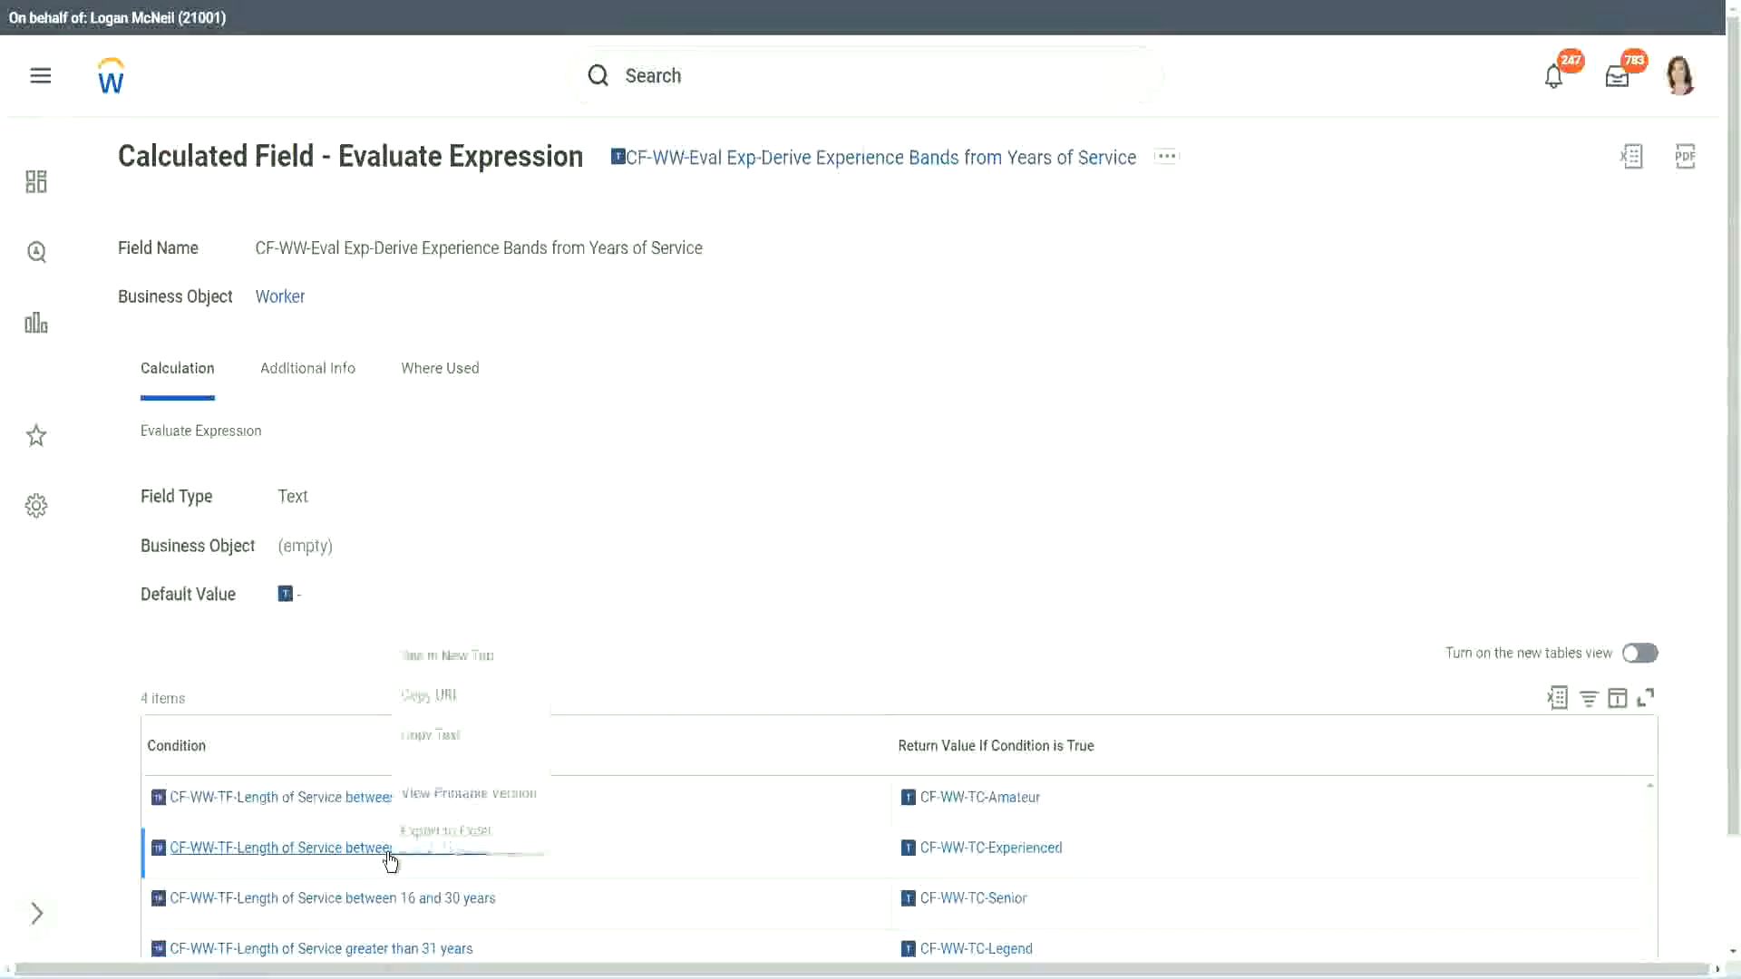
left_click(443, 737)
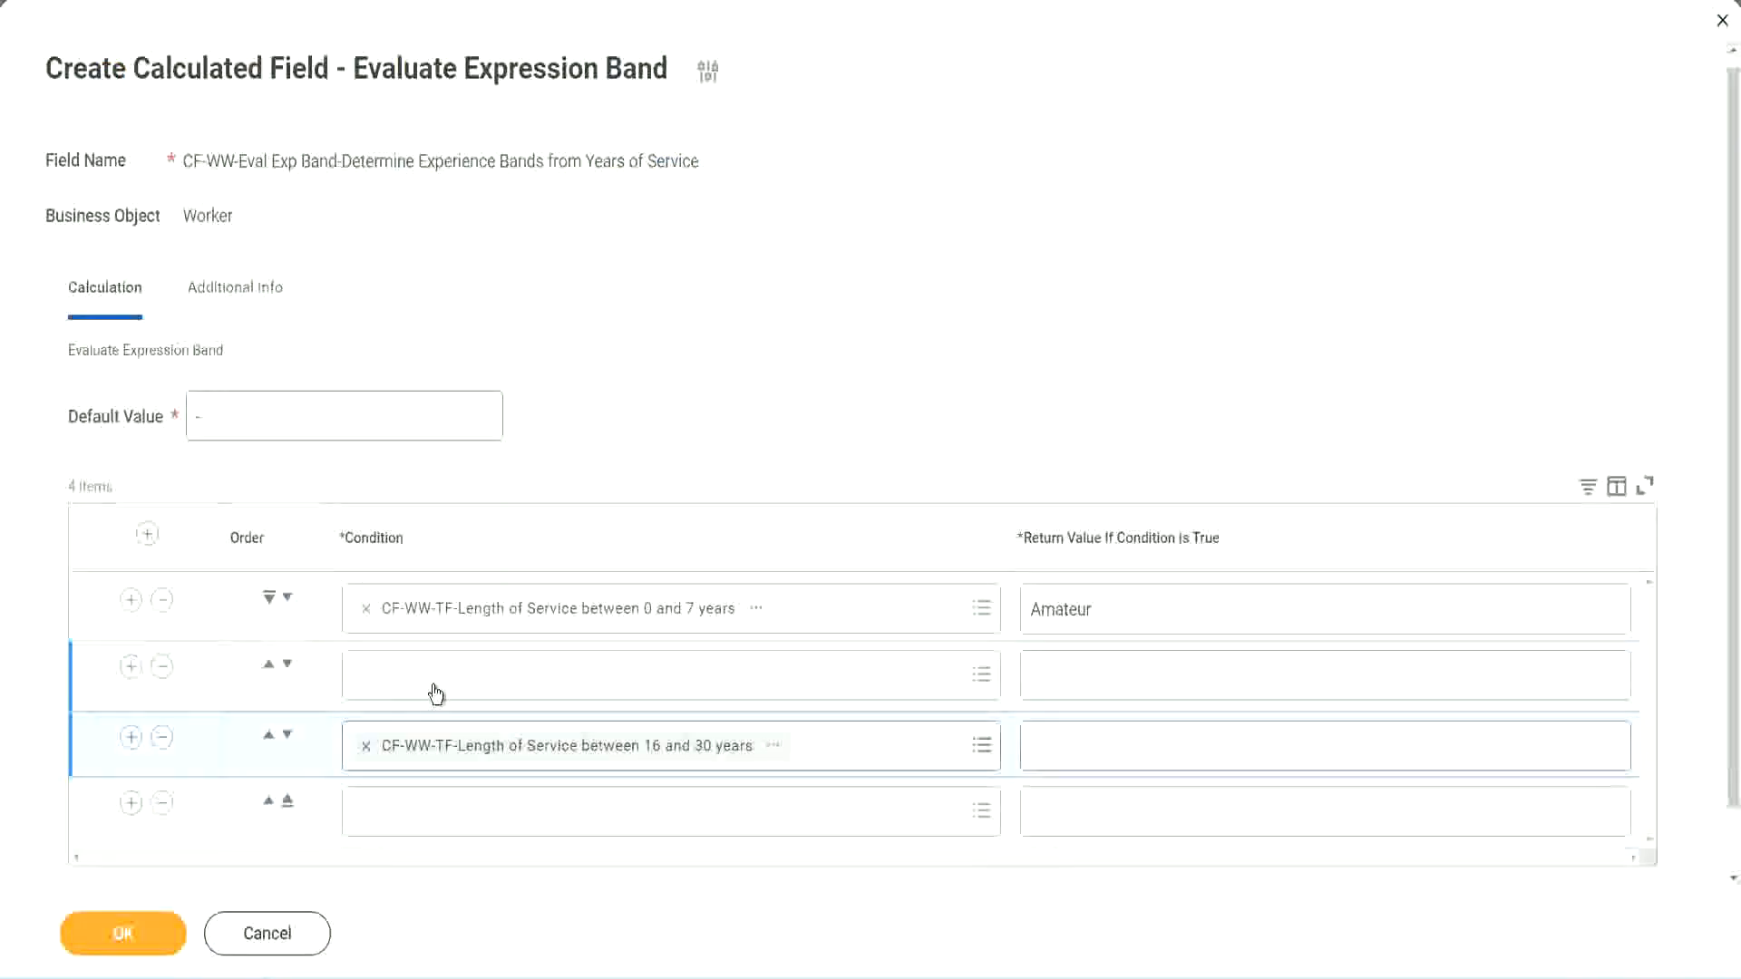
left_click(435, 695)
key("ctrl+v")
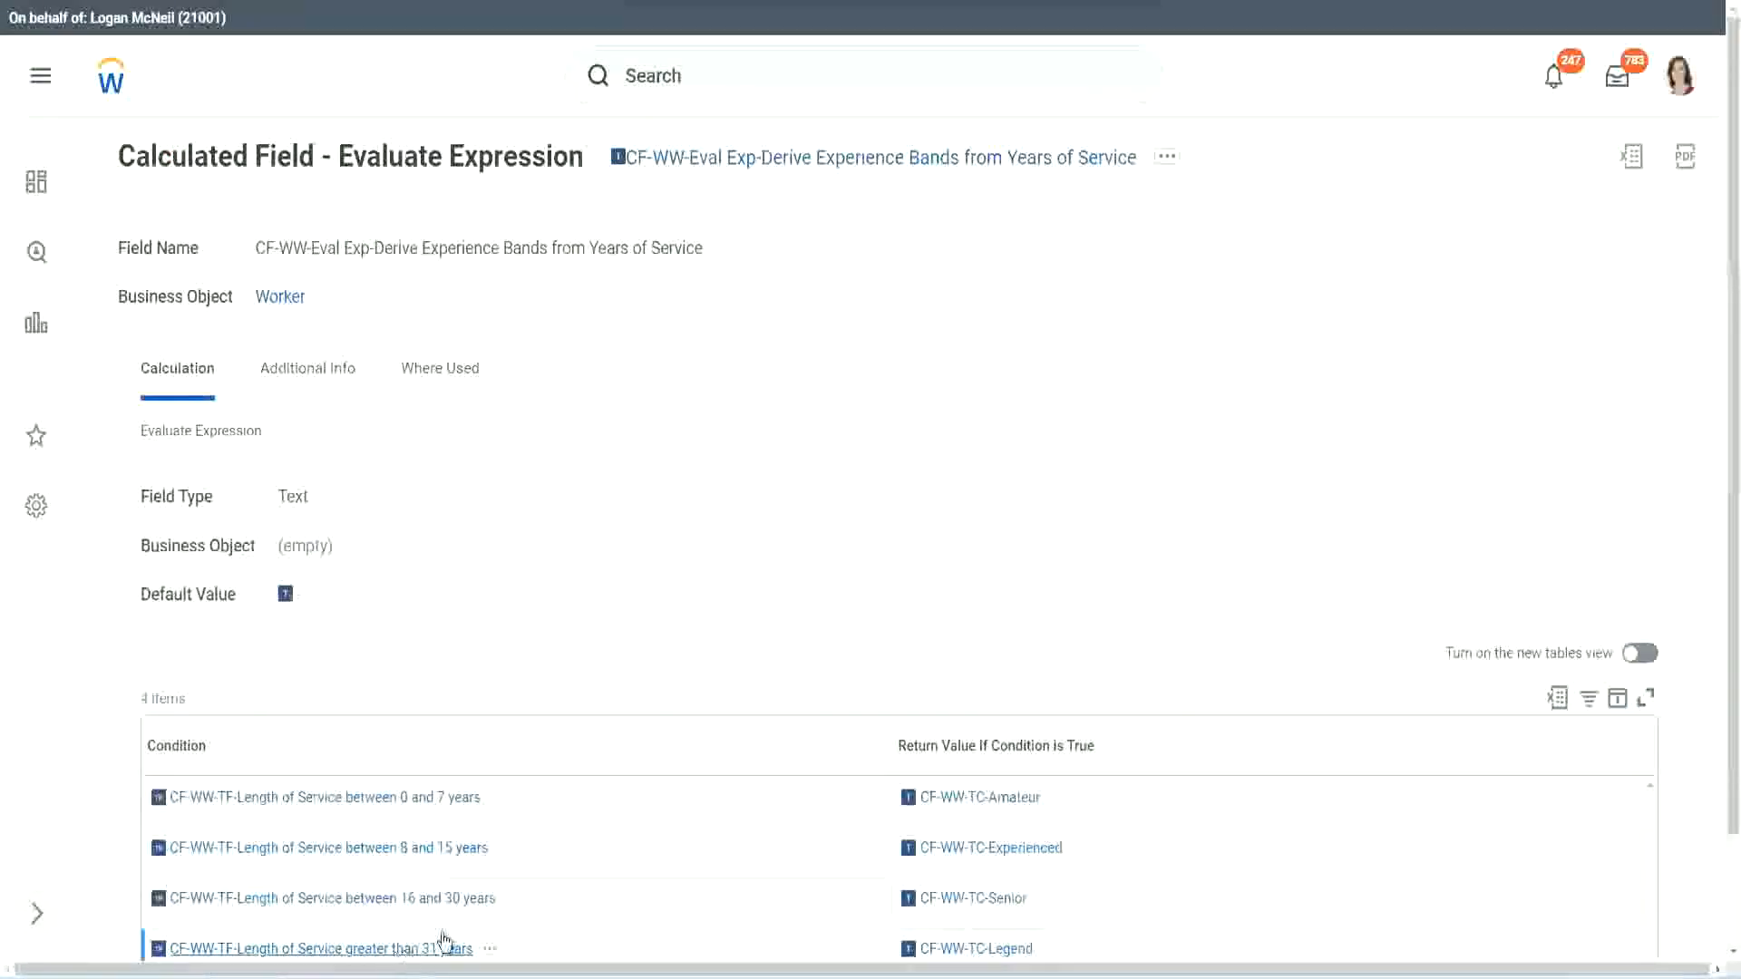
Copy "CF-WW-TF-Length of Service greater than 31 years" from the existing Evaluate Expression field into the fourth row's condition
right_click(444, 943)
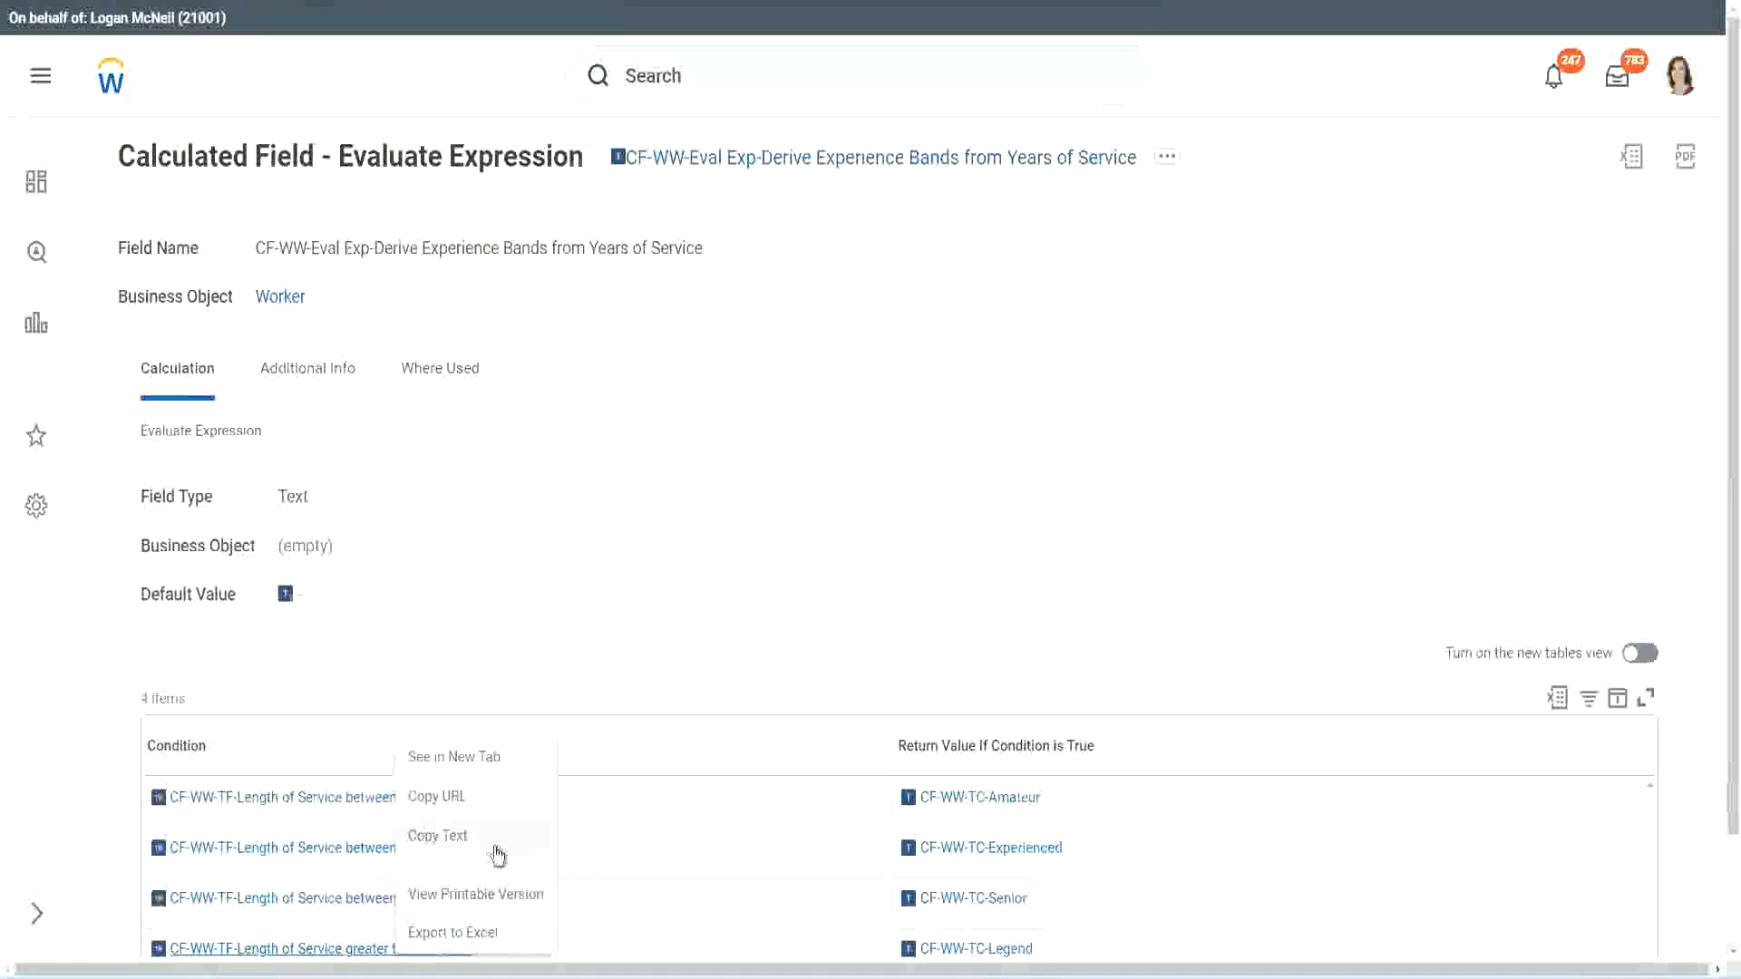
left_click(497, 852)
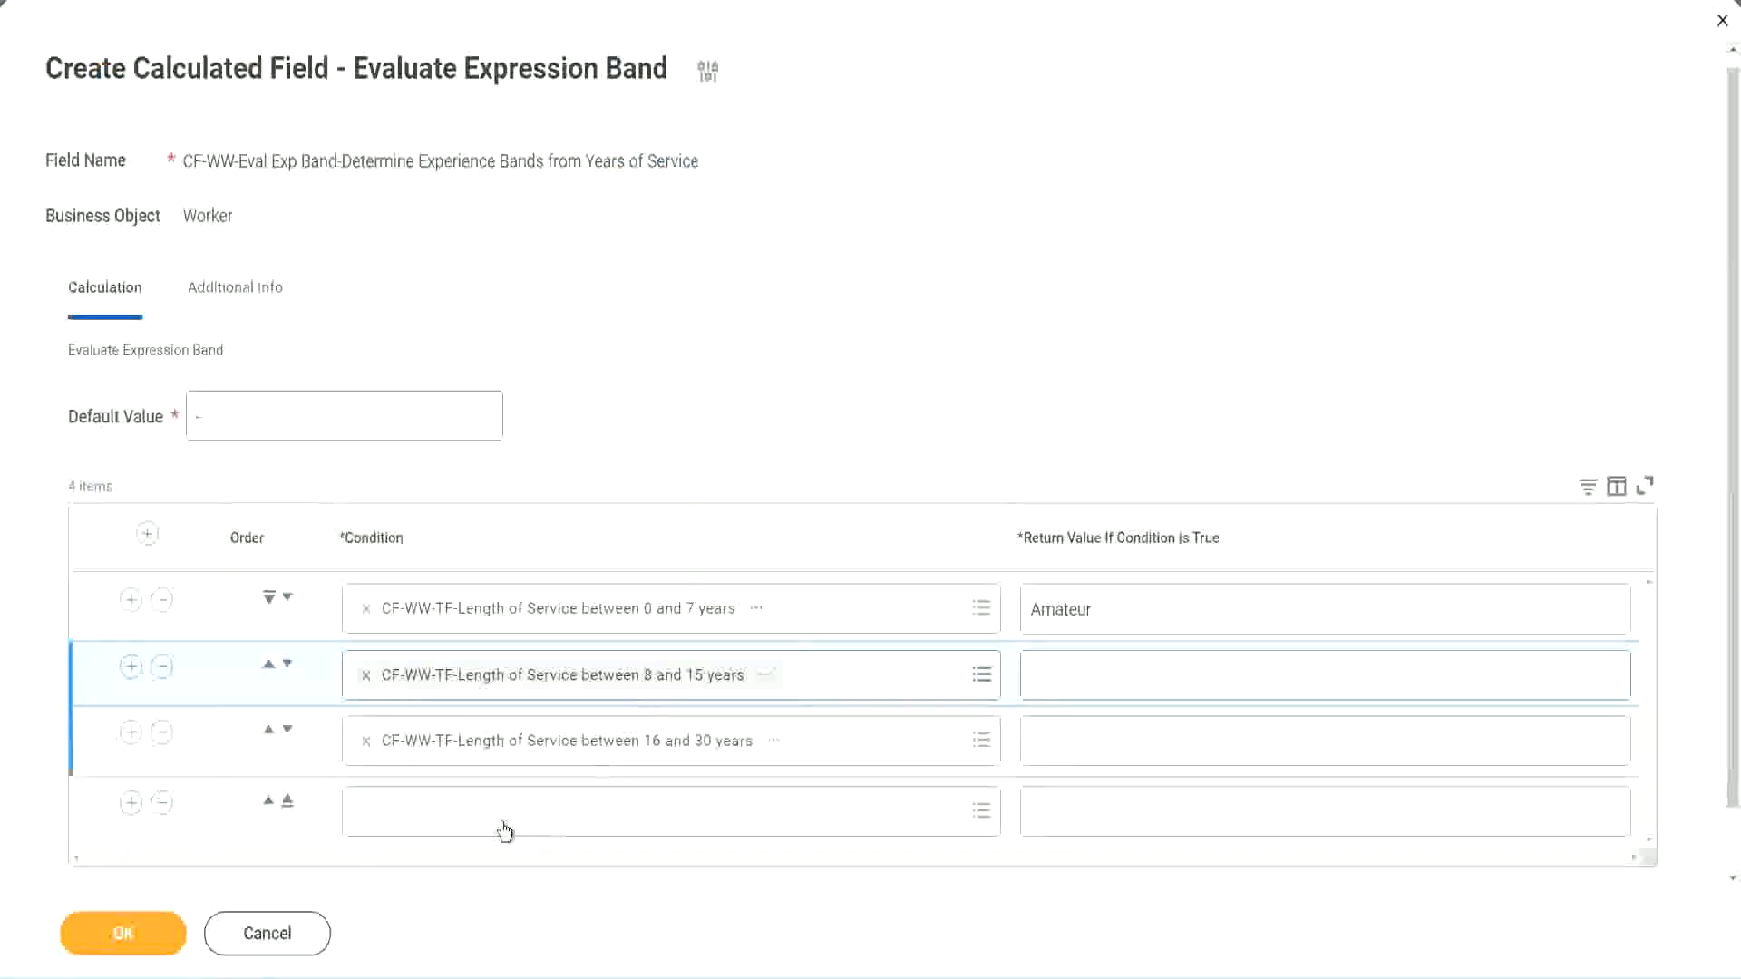
key("ctrl+v")
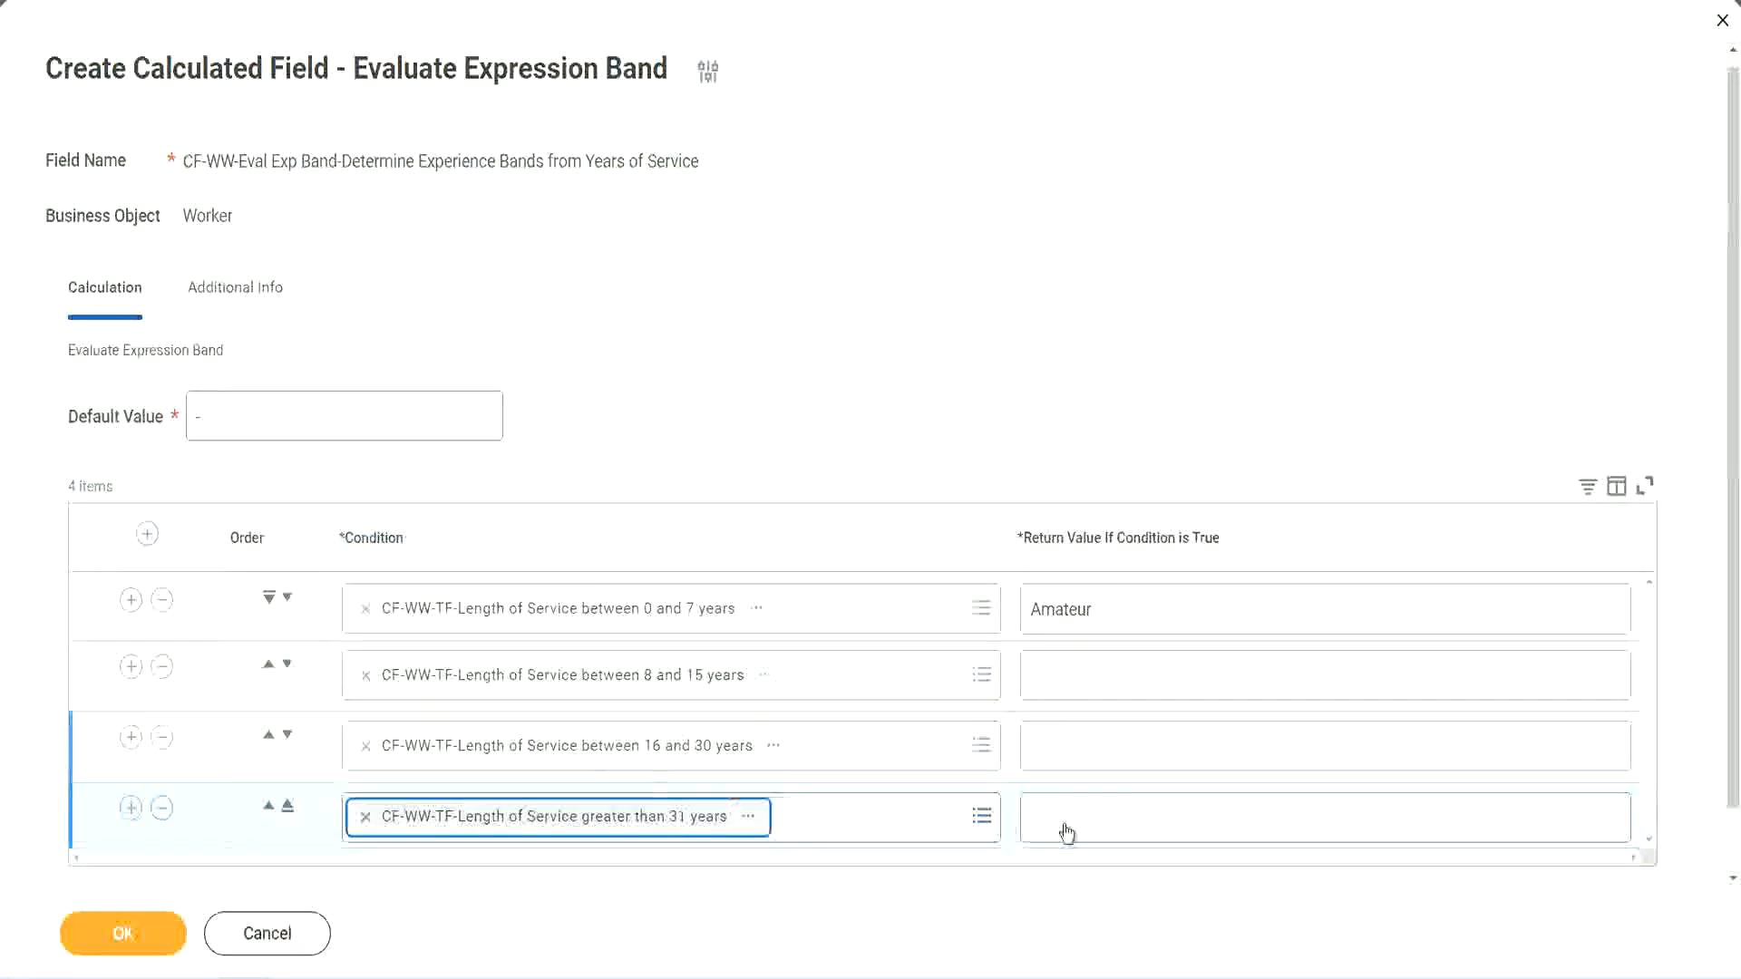
Set the return values Legend for over 31 years, Senior for 16 to 30 and Experienced for 8 to 15, and submit the calculated field
left_click(1144, 816)
type("Le")
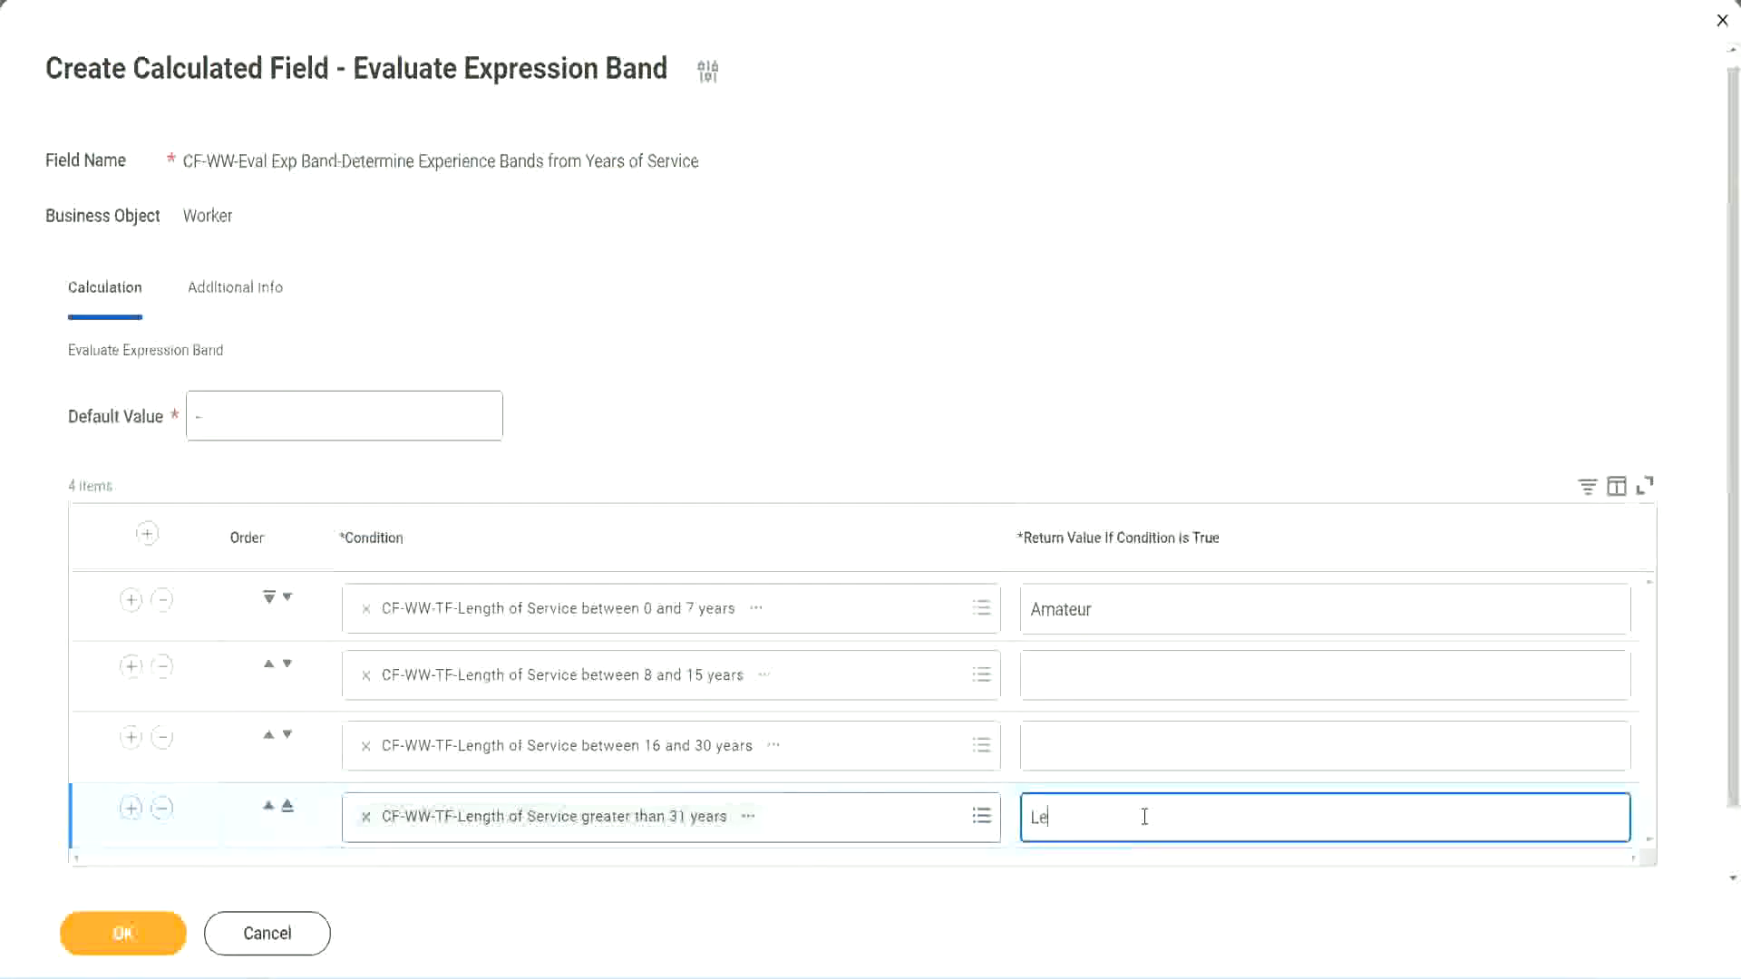
type("gend")
left_click(1070, 744)
type("S")
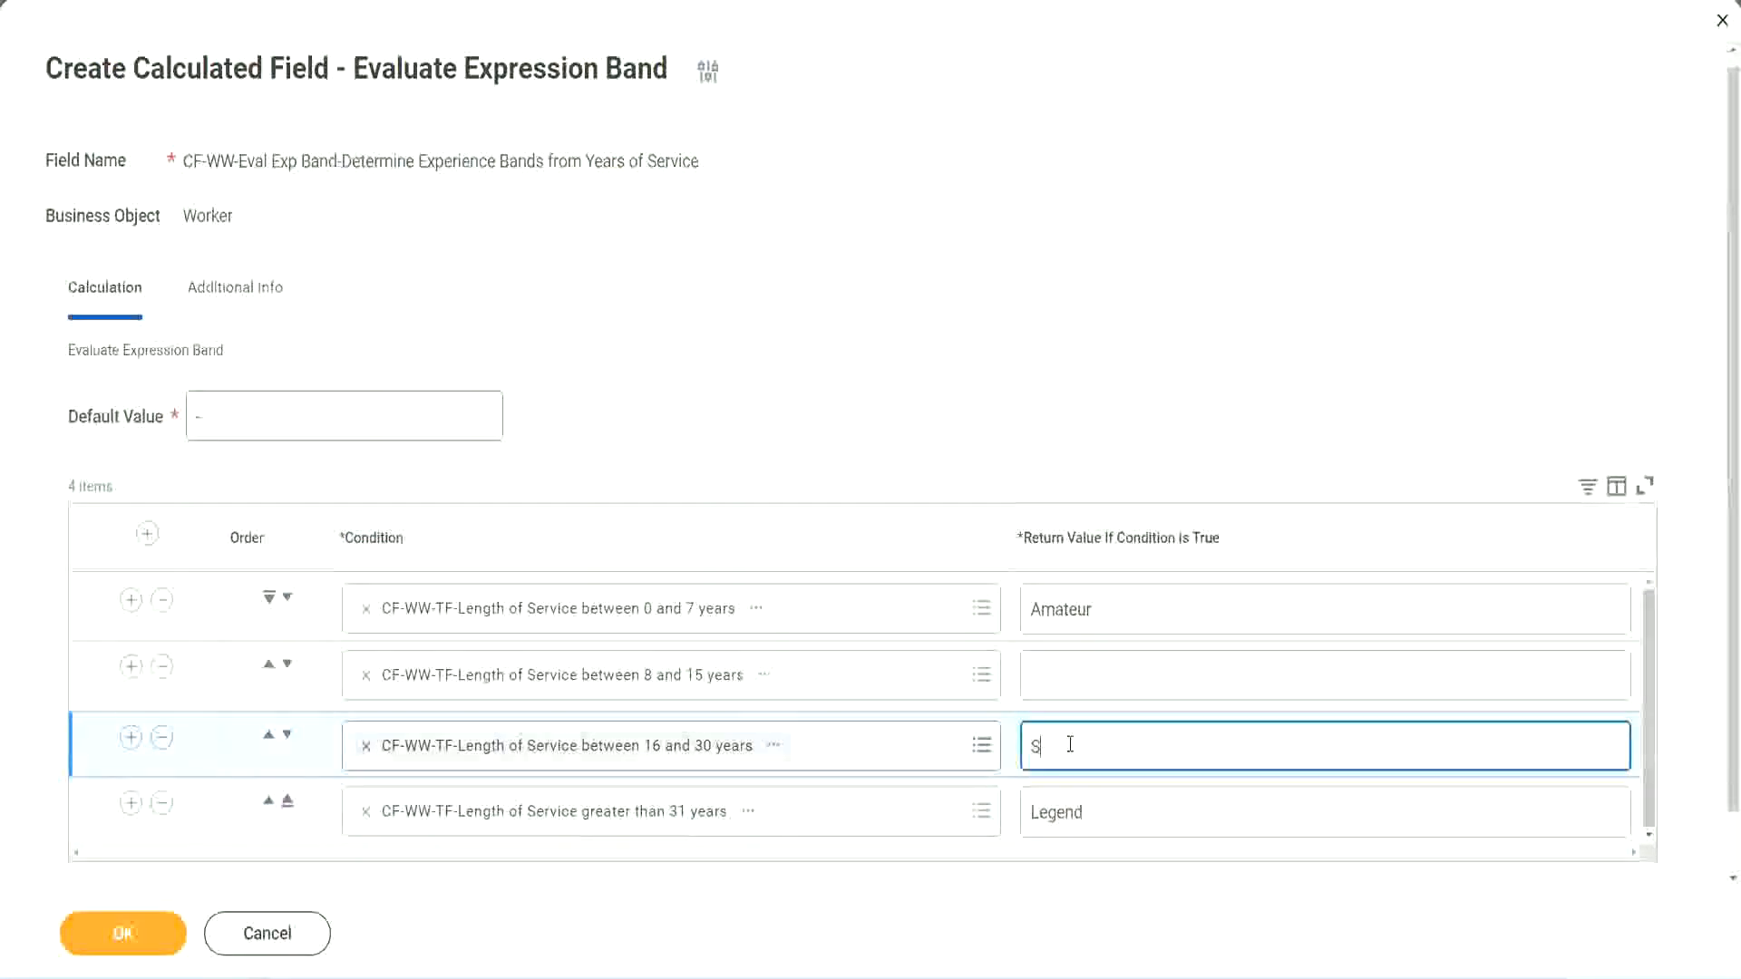
type("enior")
left_click(1097, 678)
type("Ex")
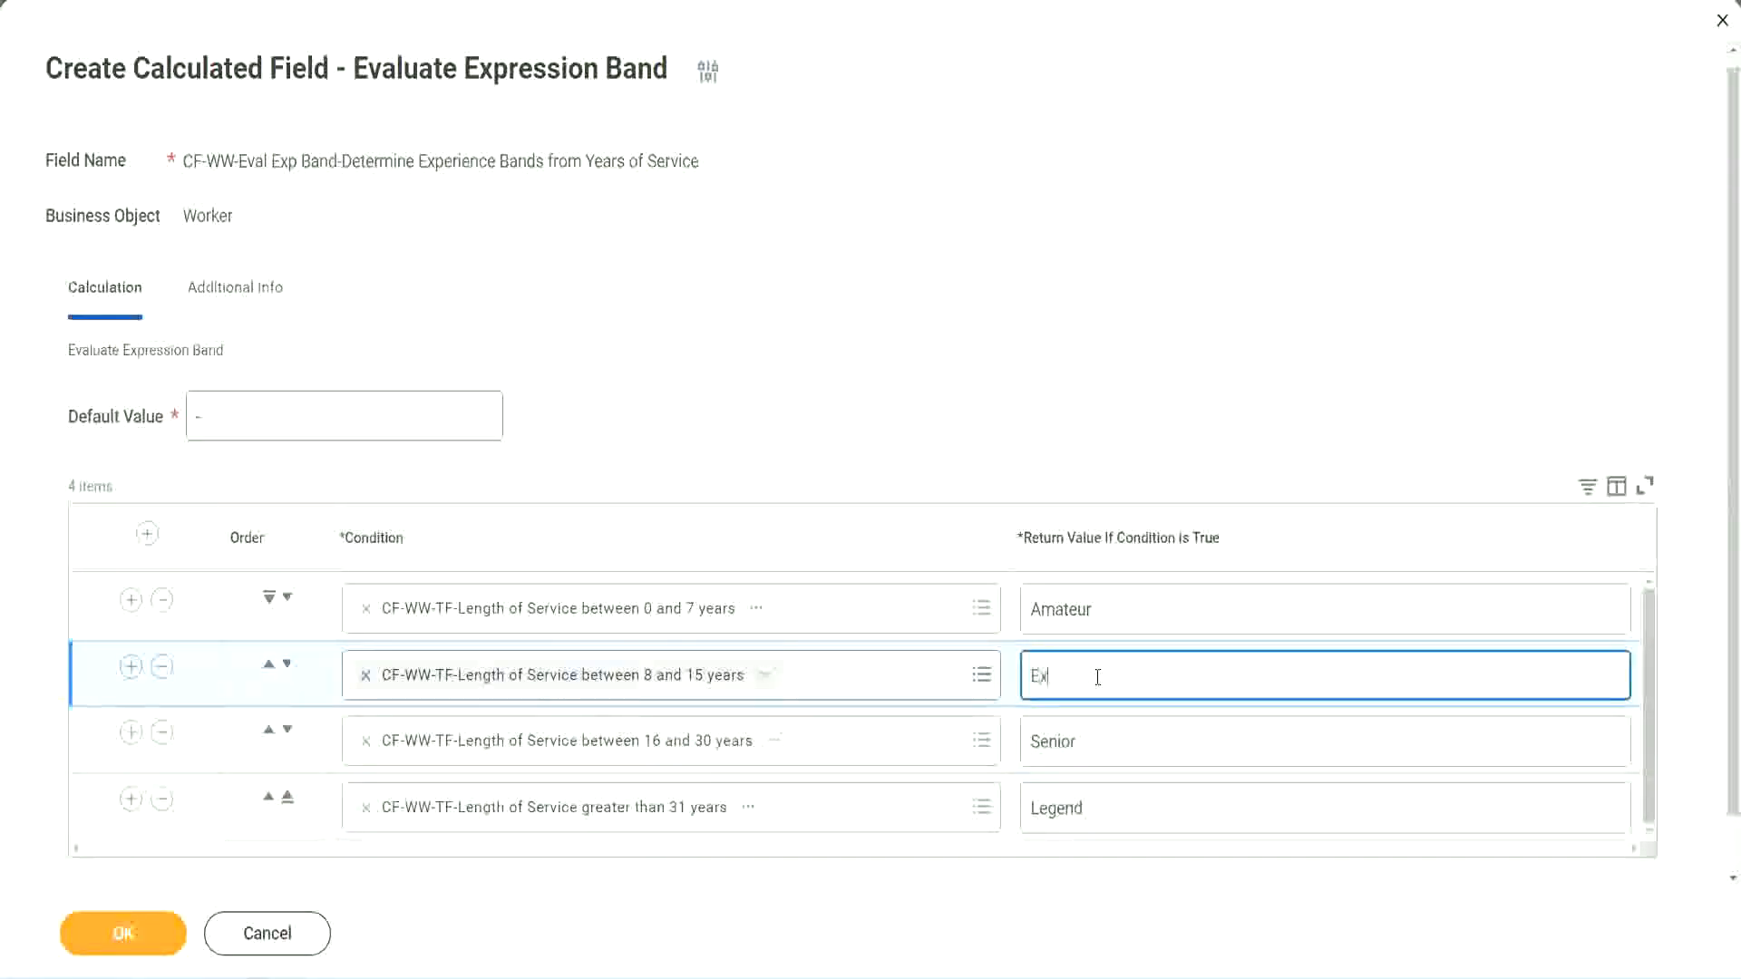
type("perienced")
left_click(122, 933)
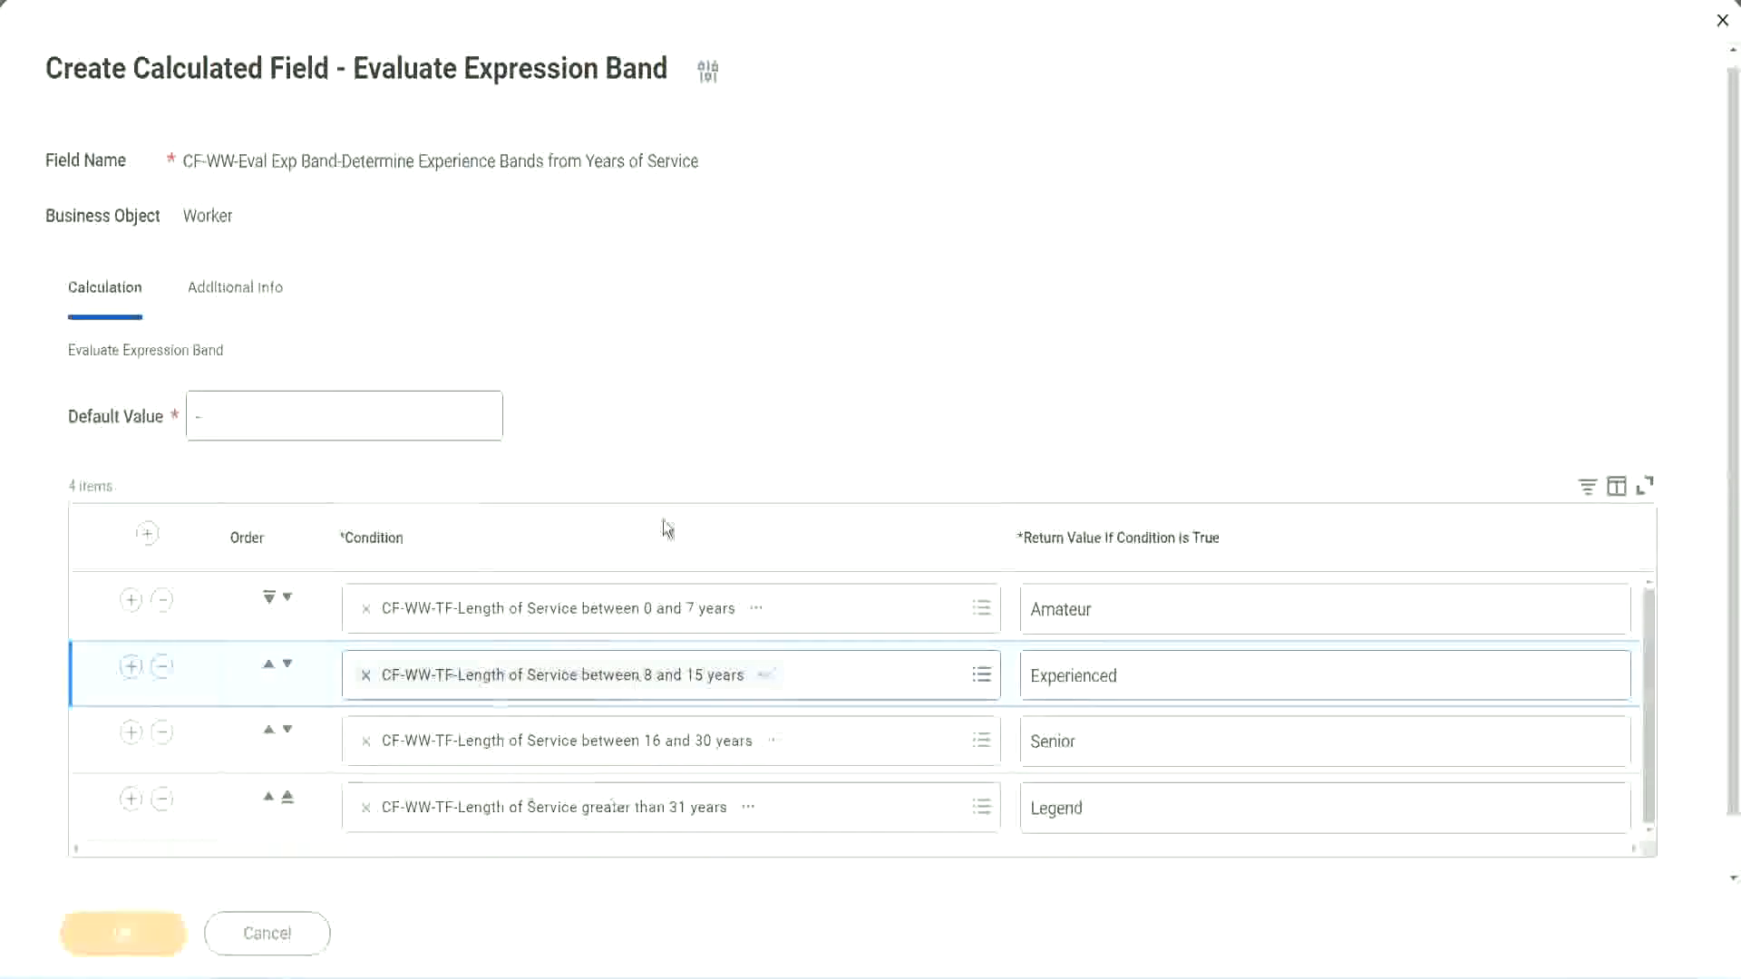
Review each length-of-service condition and its return value in the saved Evaluate Expression Band field
scroll(596, 553, "down", 3)
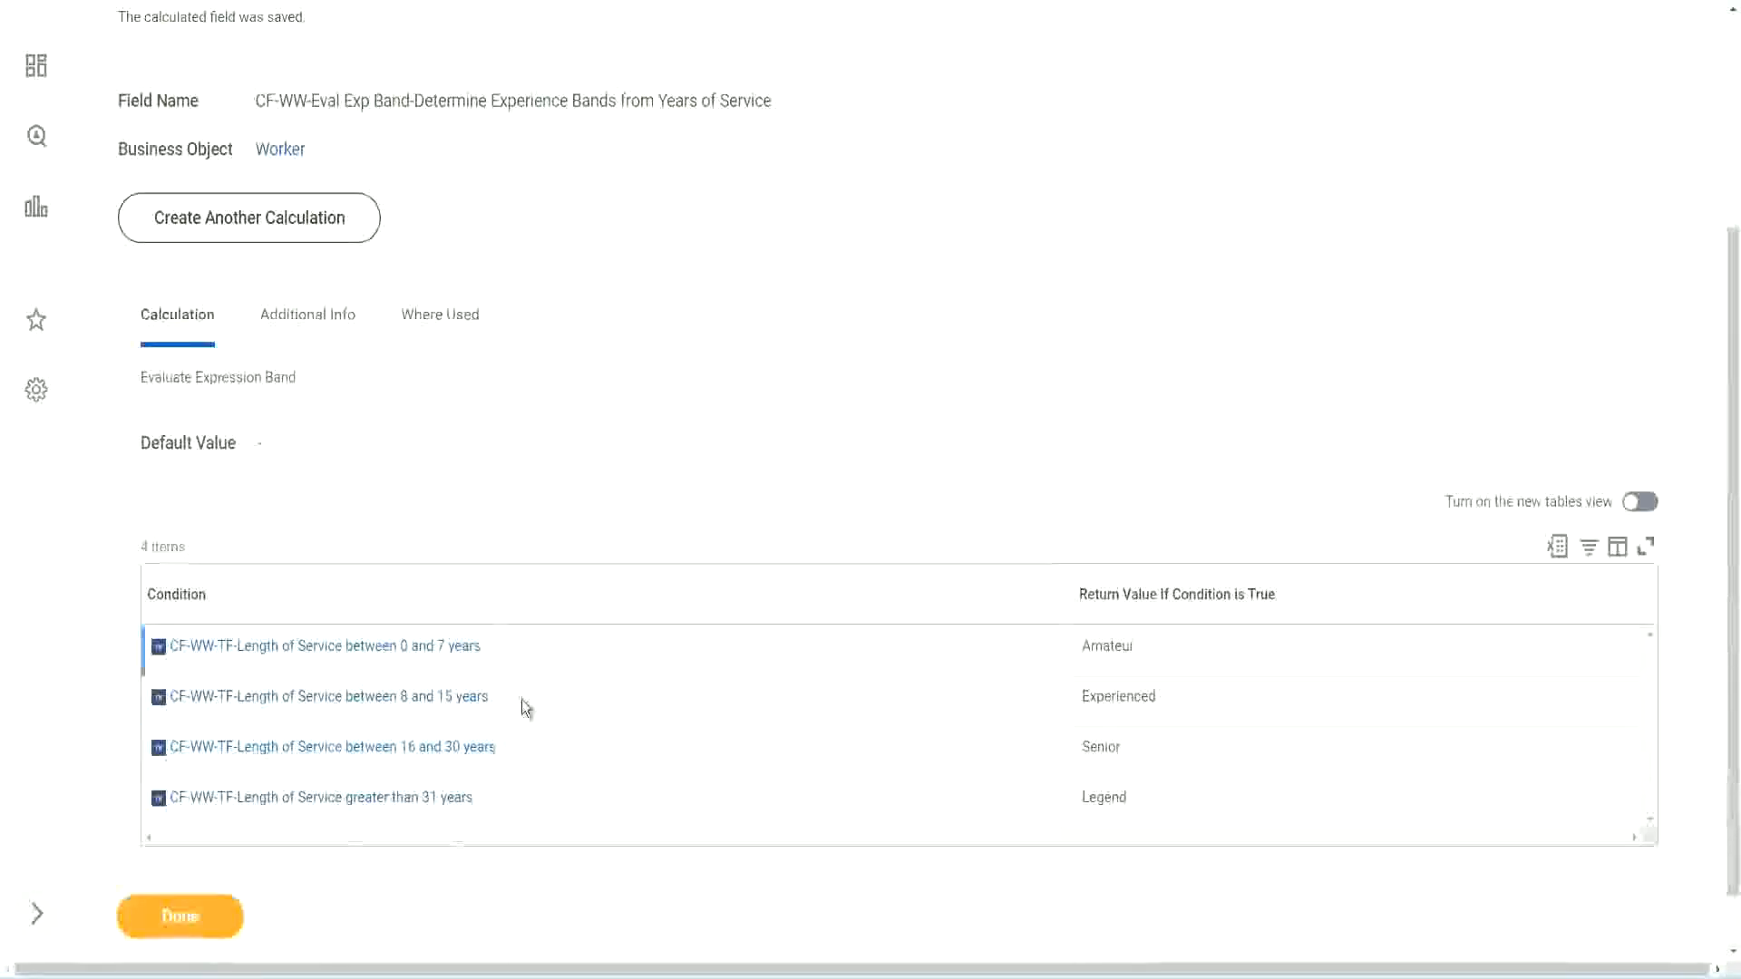
double_click(1111, 645)
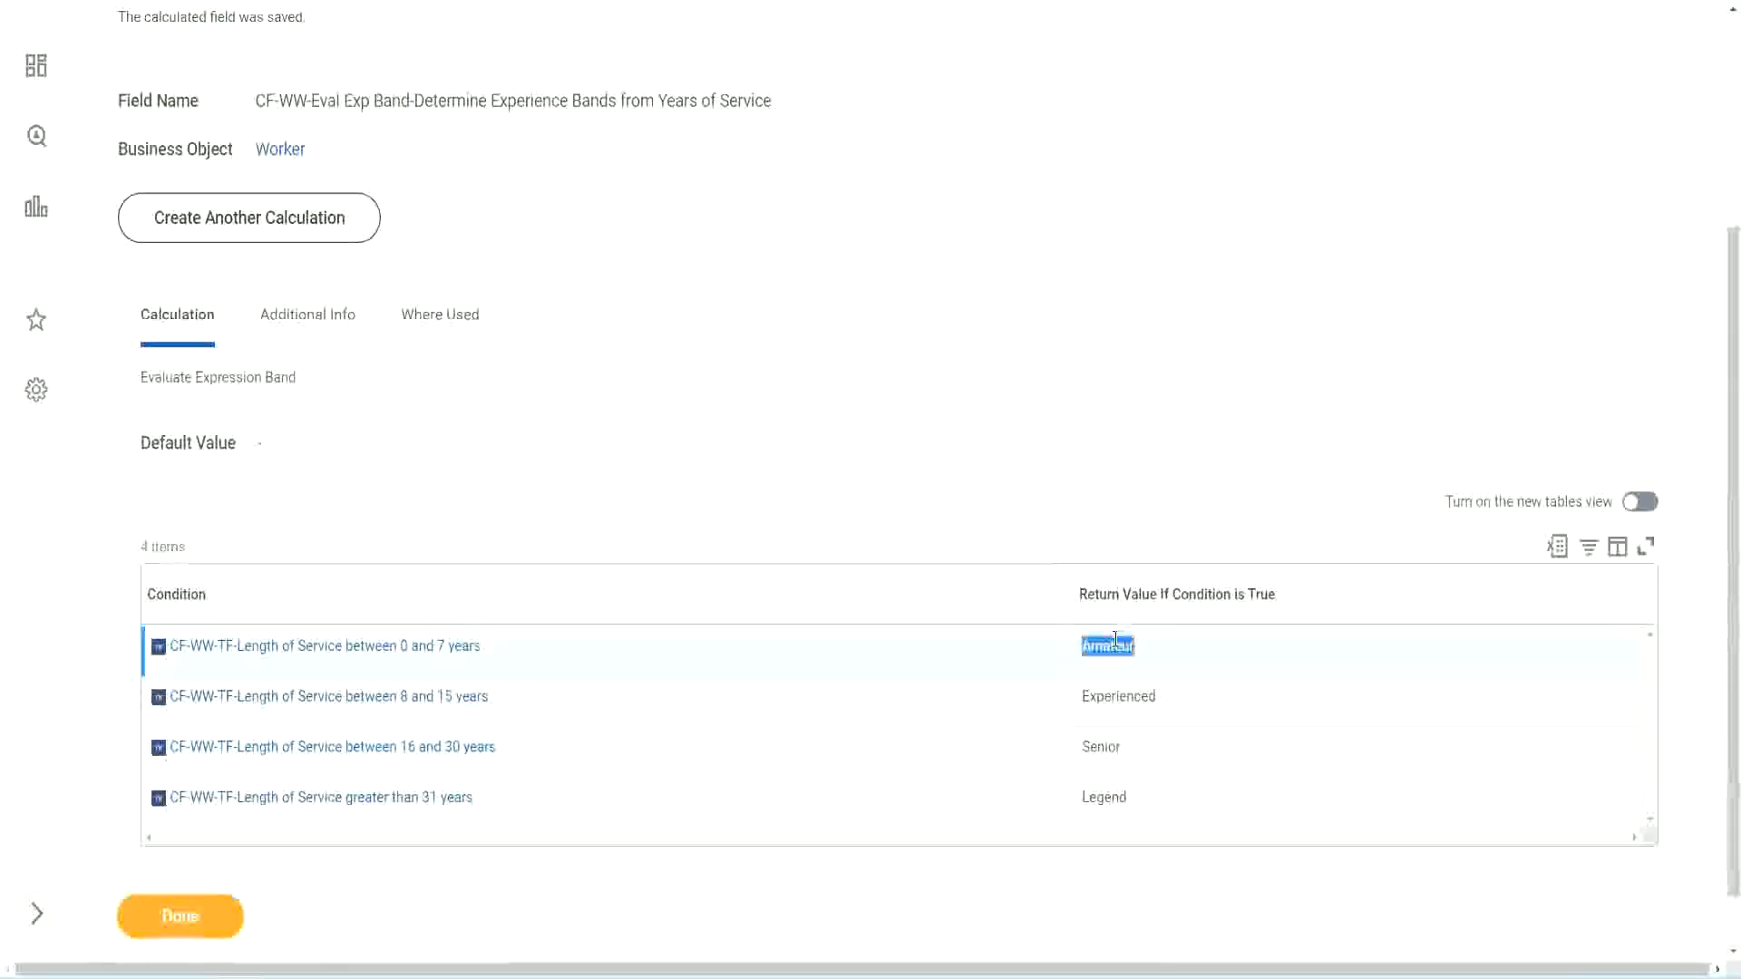
double_click(1115, 697)
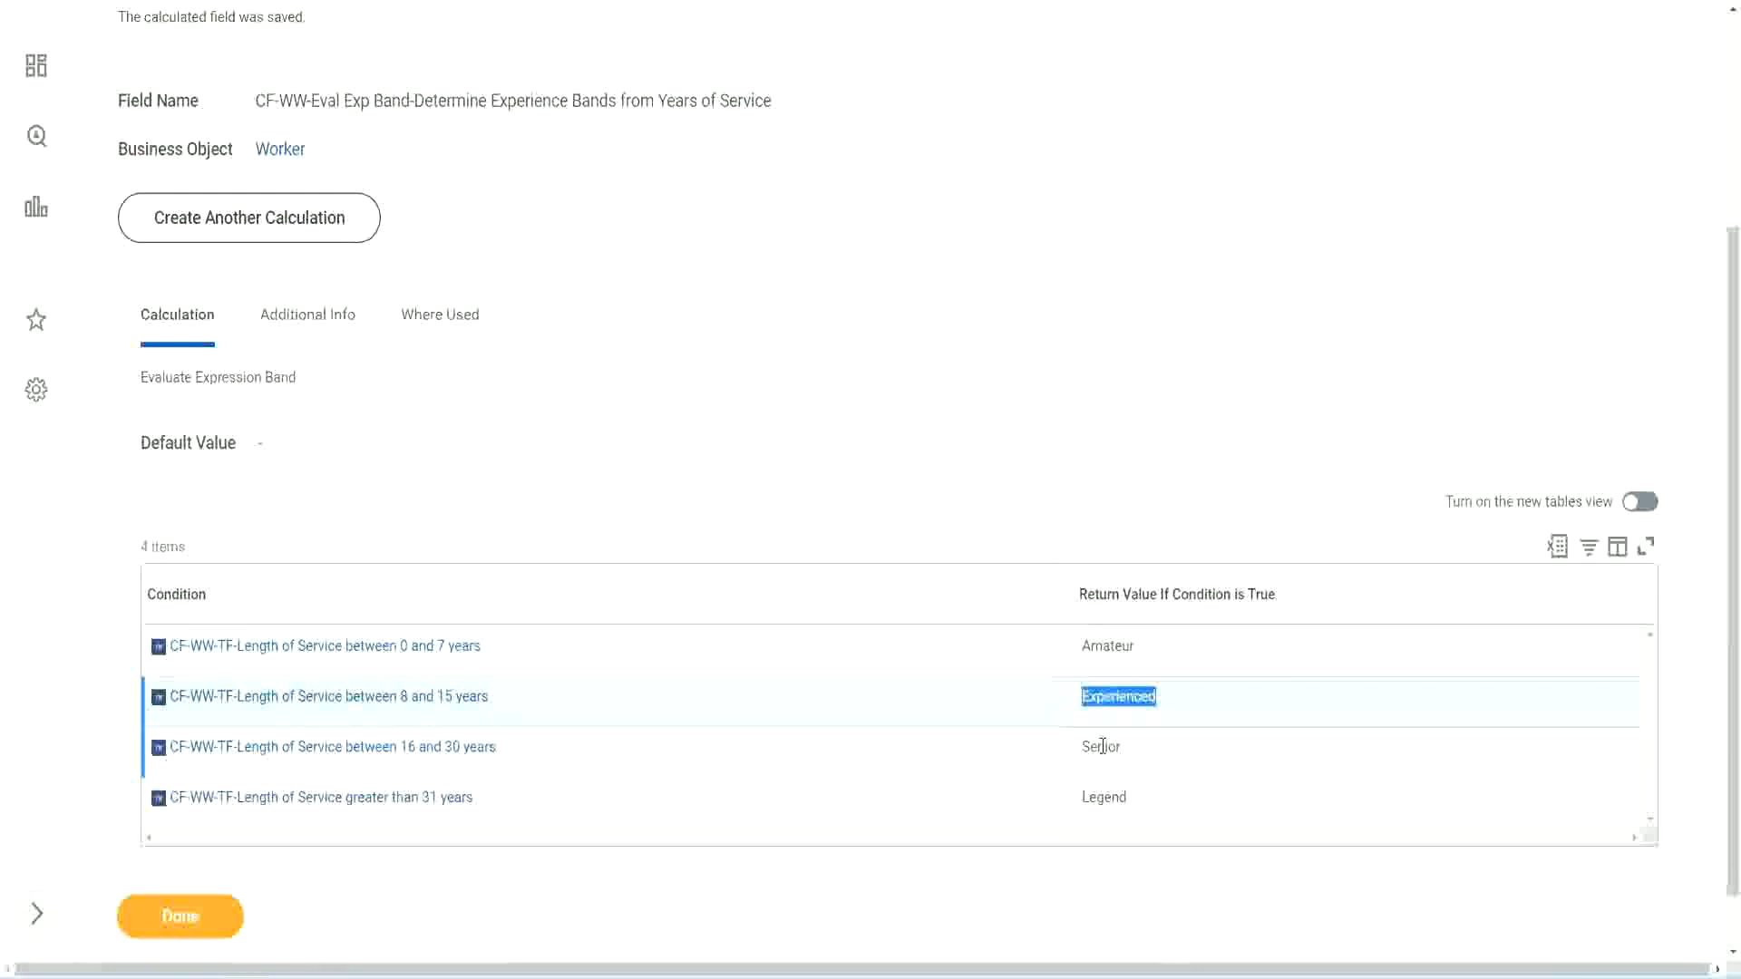
double_click(1101, 746)
left_click(1106, 794)
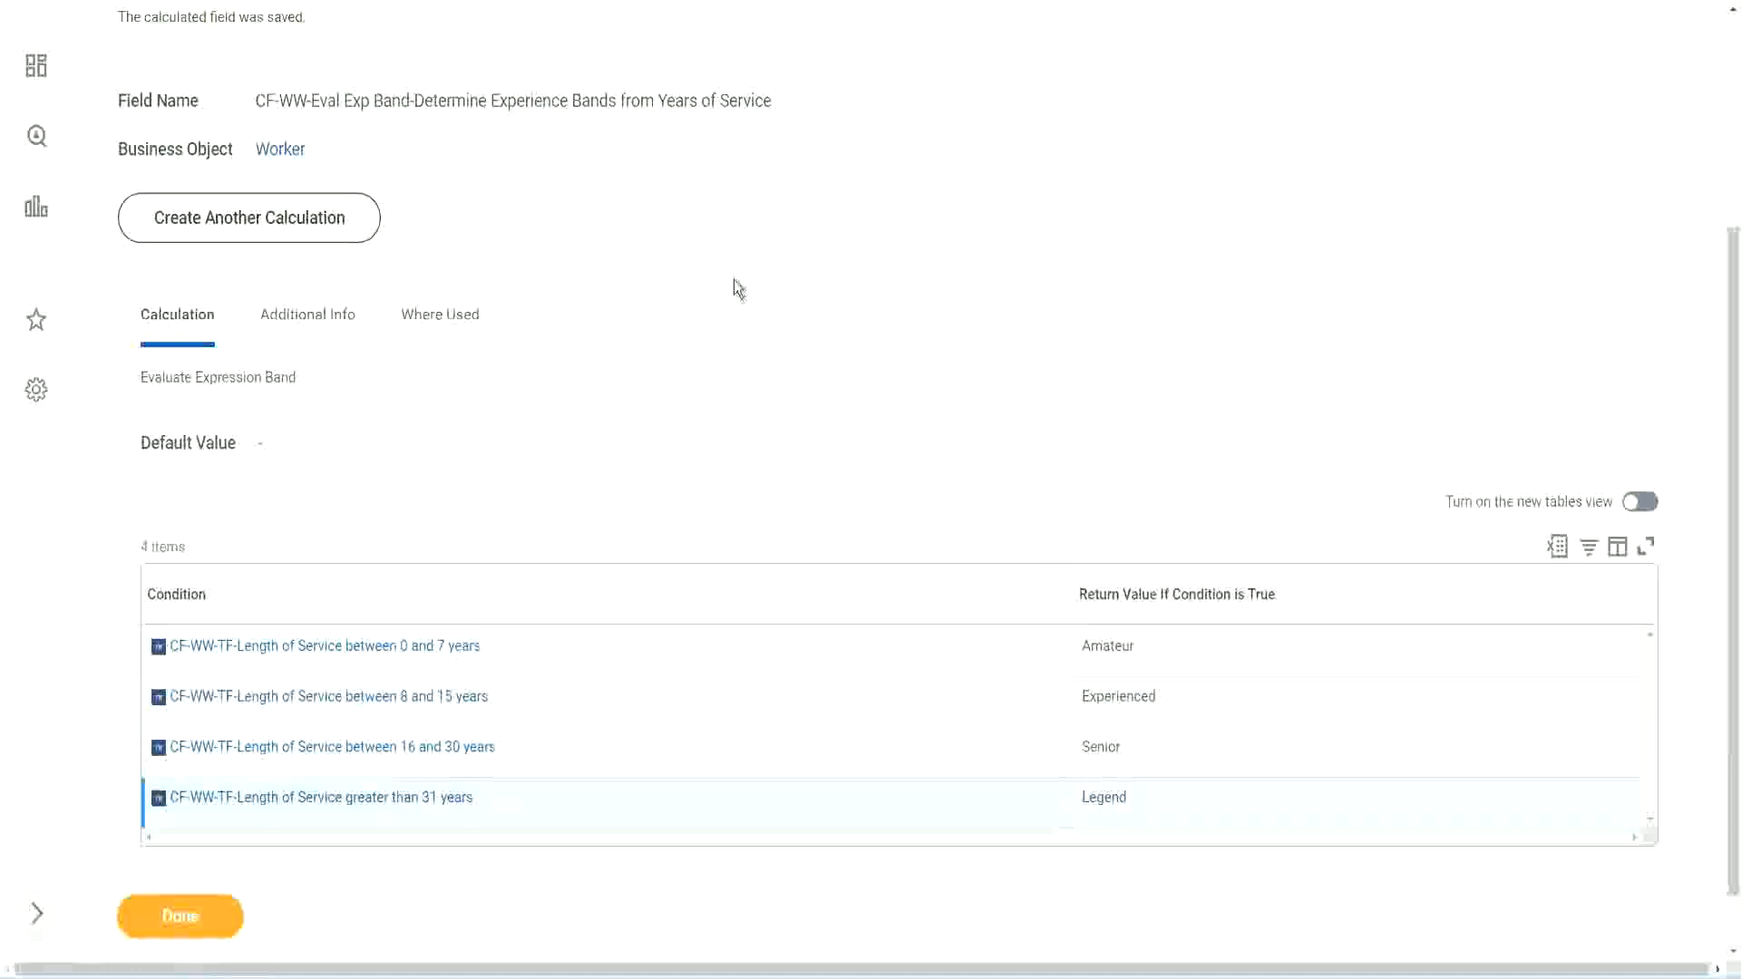
scroll(736, 283, "up", 3)
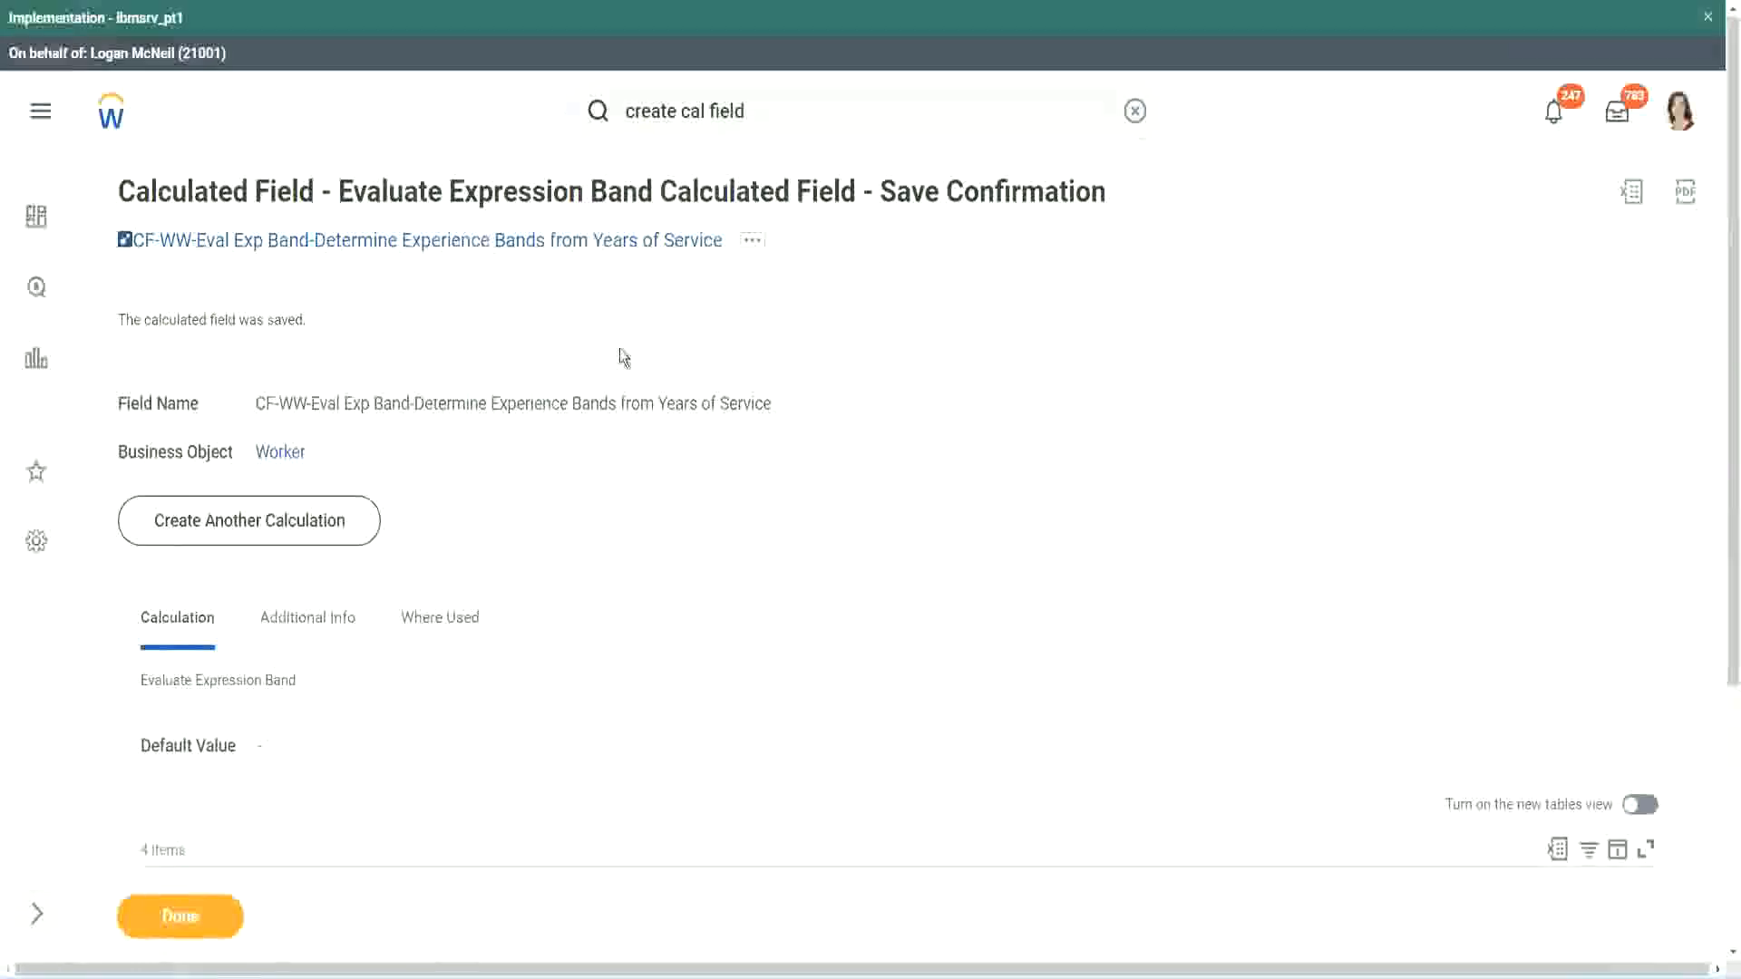
Copy the saved calculated field's name as text and look over its condition table again
right_click(571, 242)
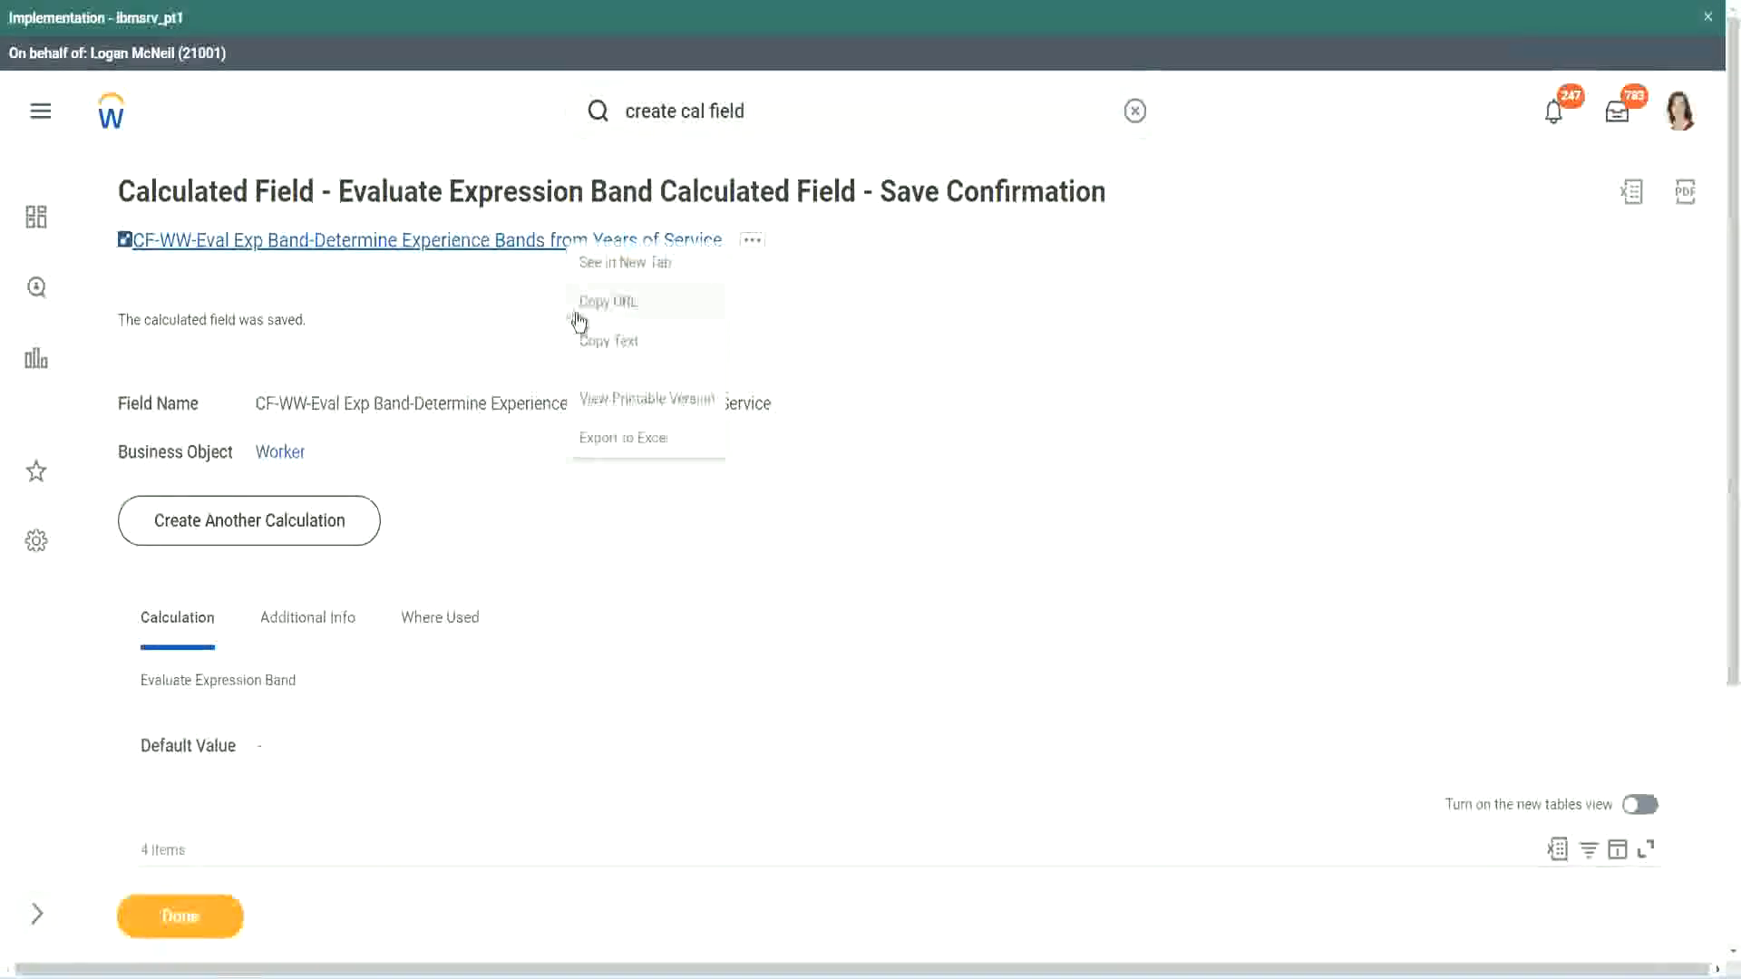
left_click(603, 347)
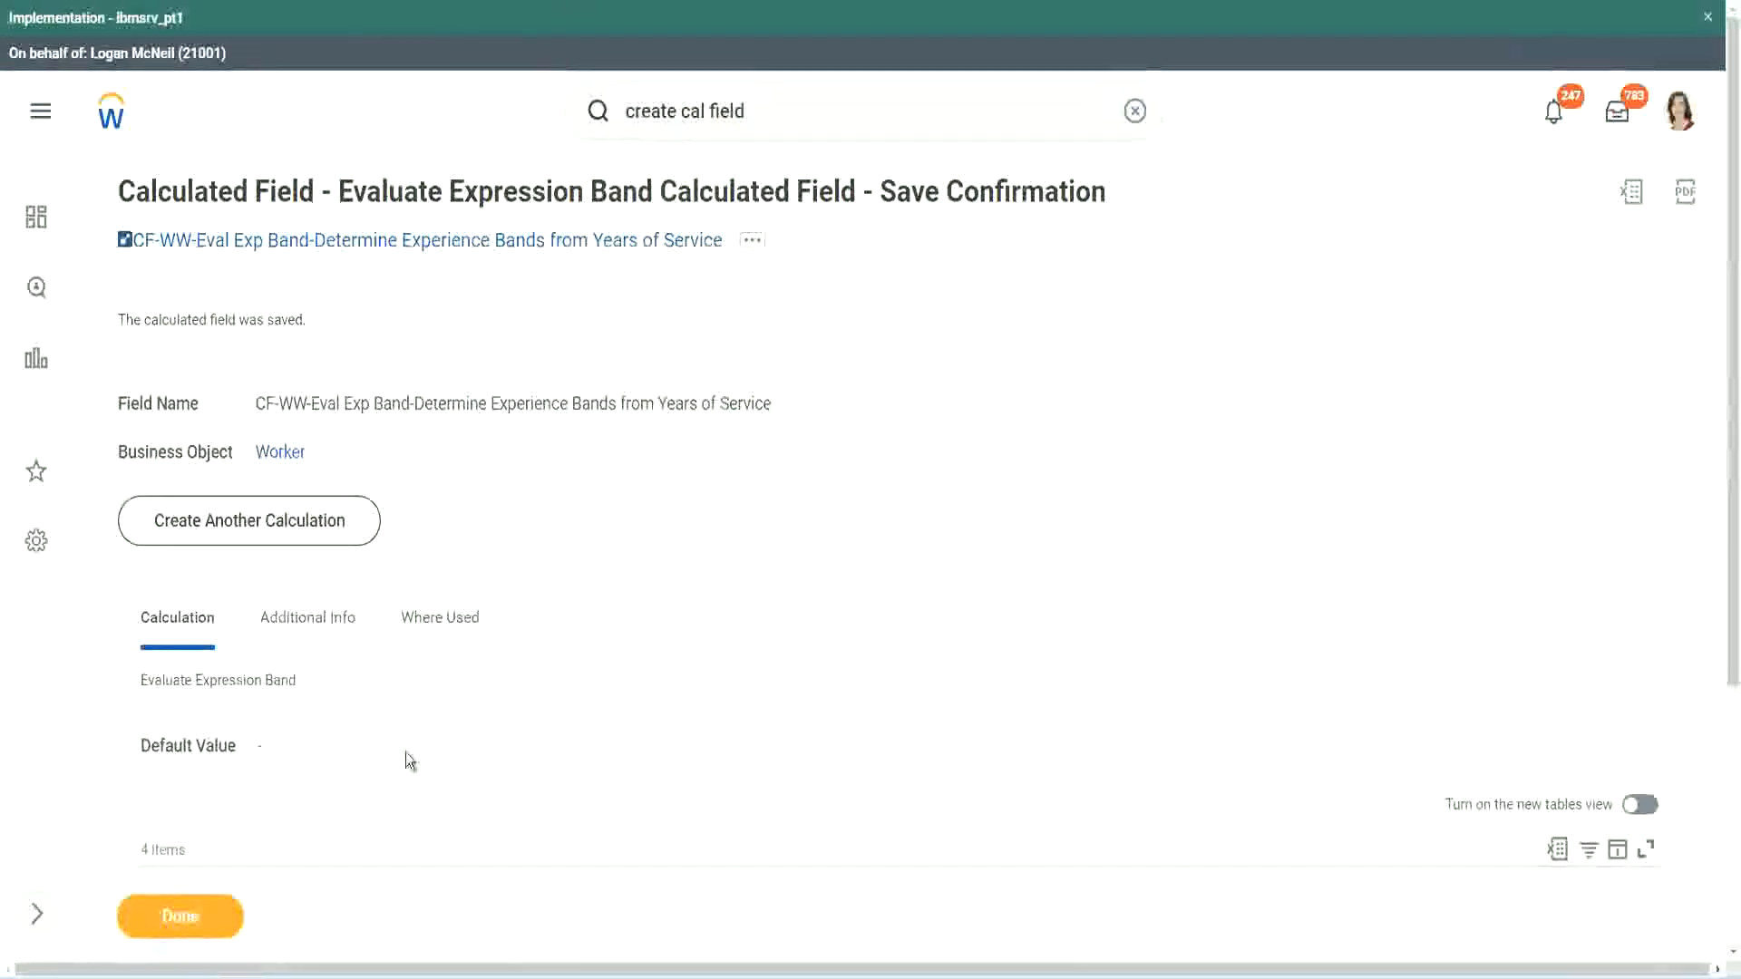
scroll(581, 710, "down", 3)
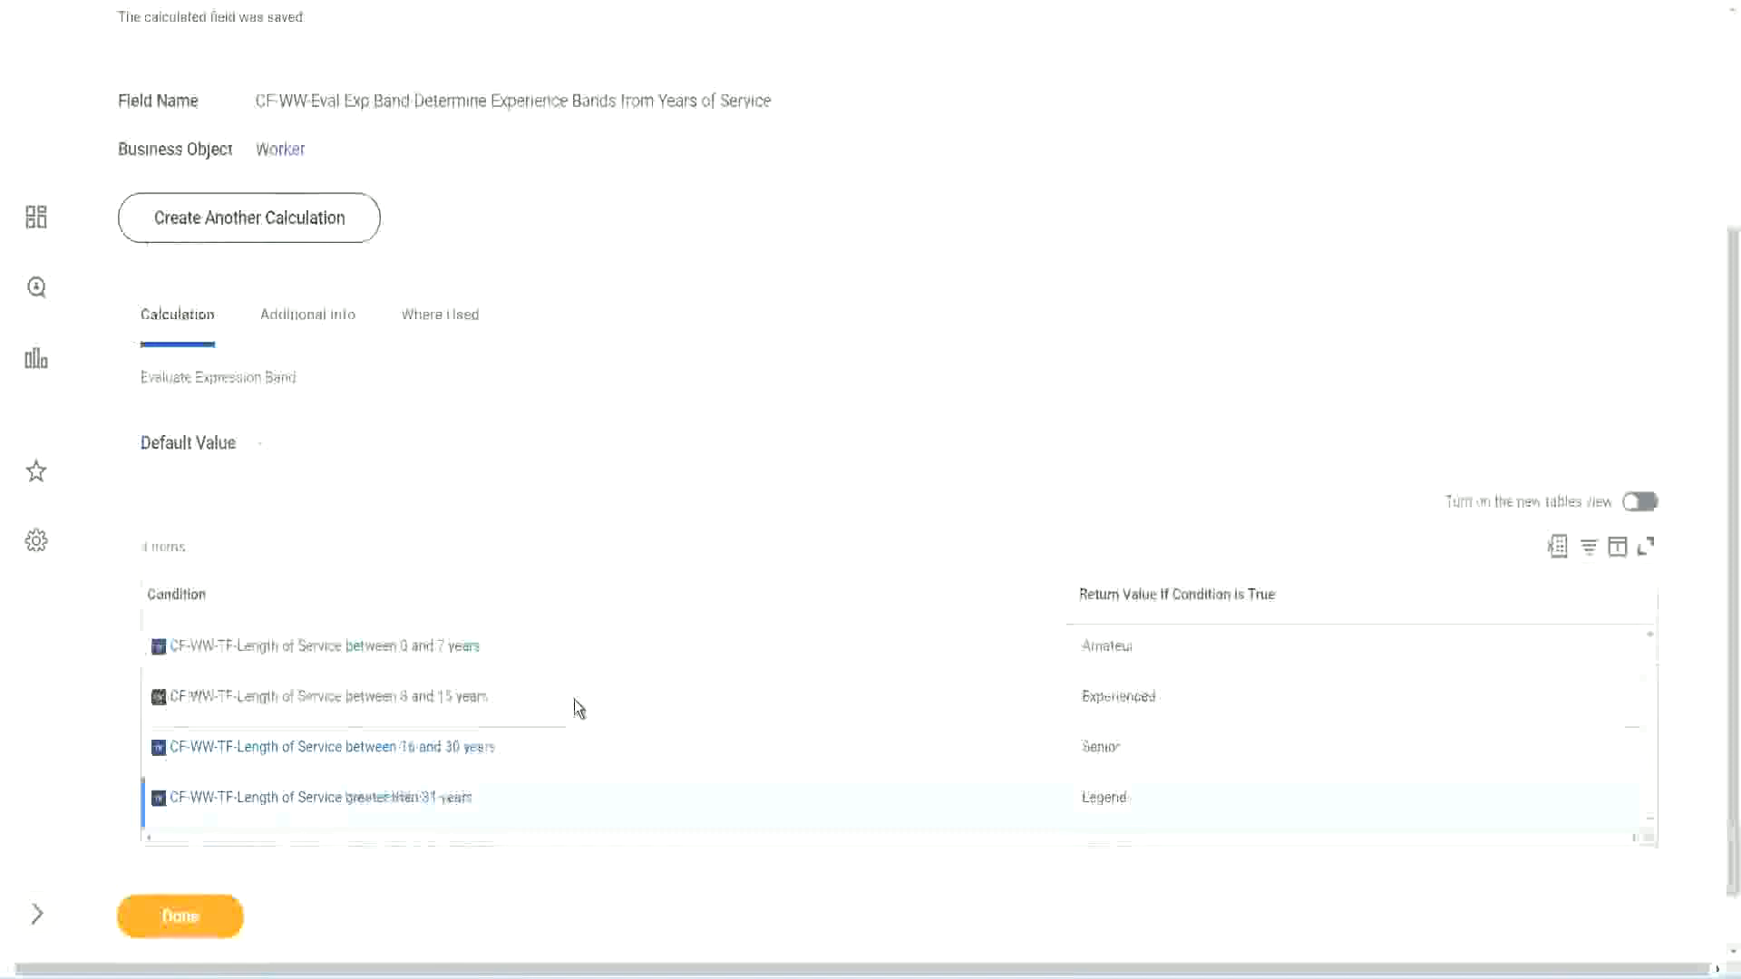
scroll(574, 700, "down", 1)
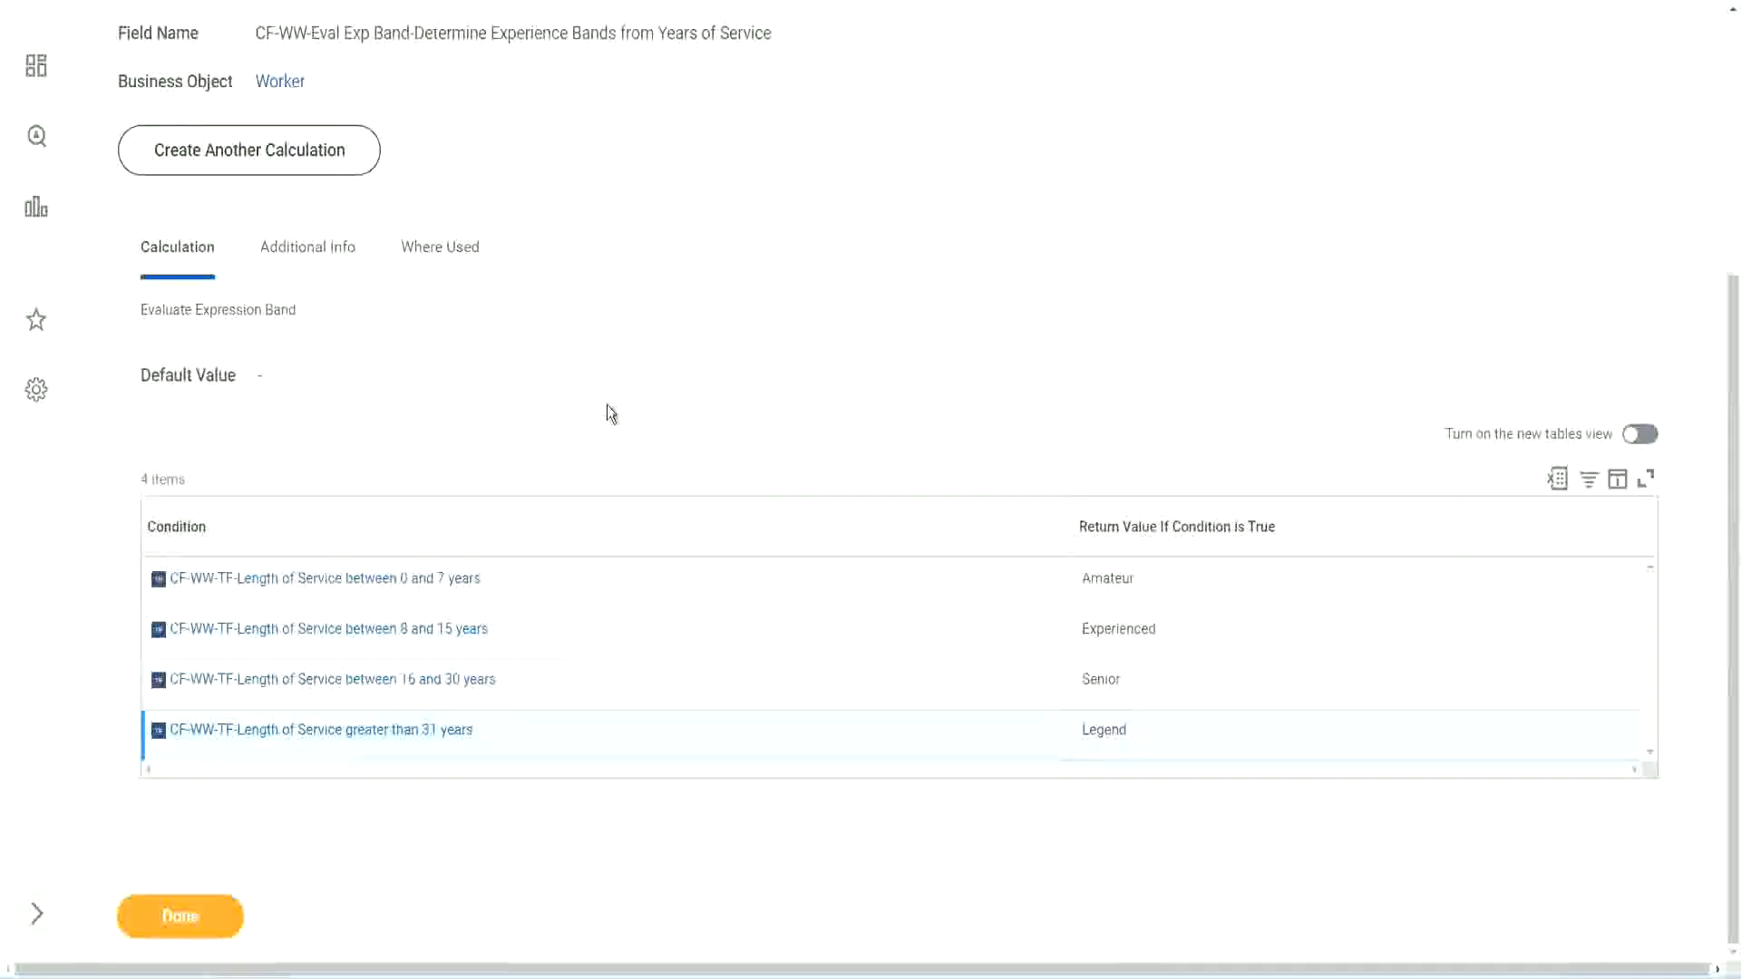
scroll(607, 406, "up", 2)
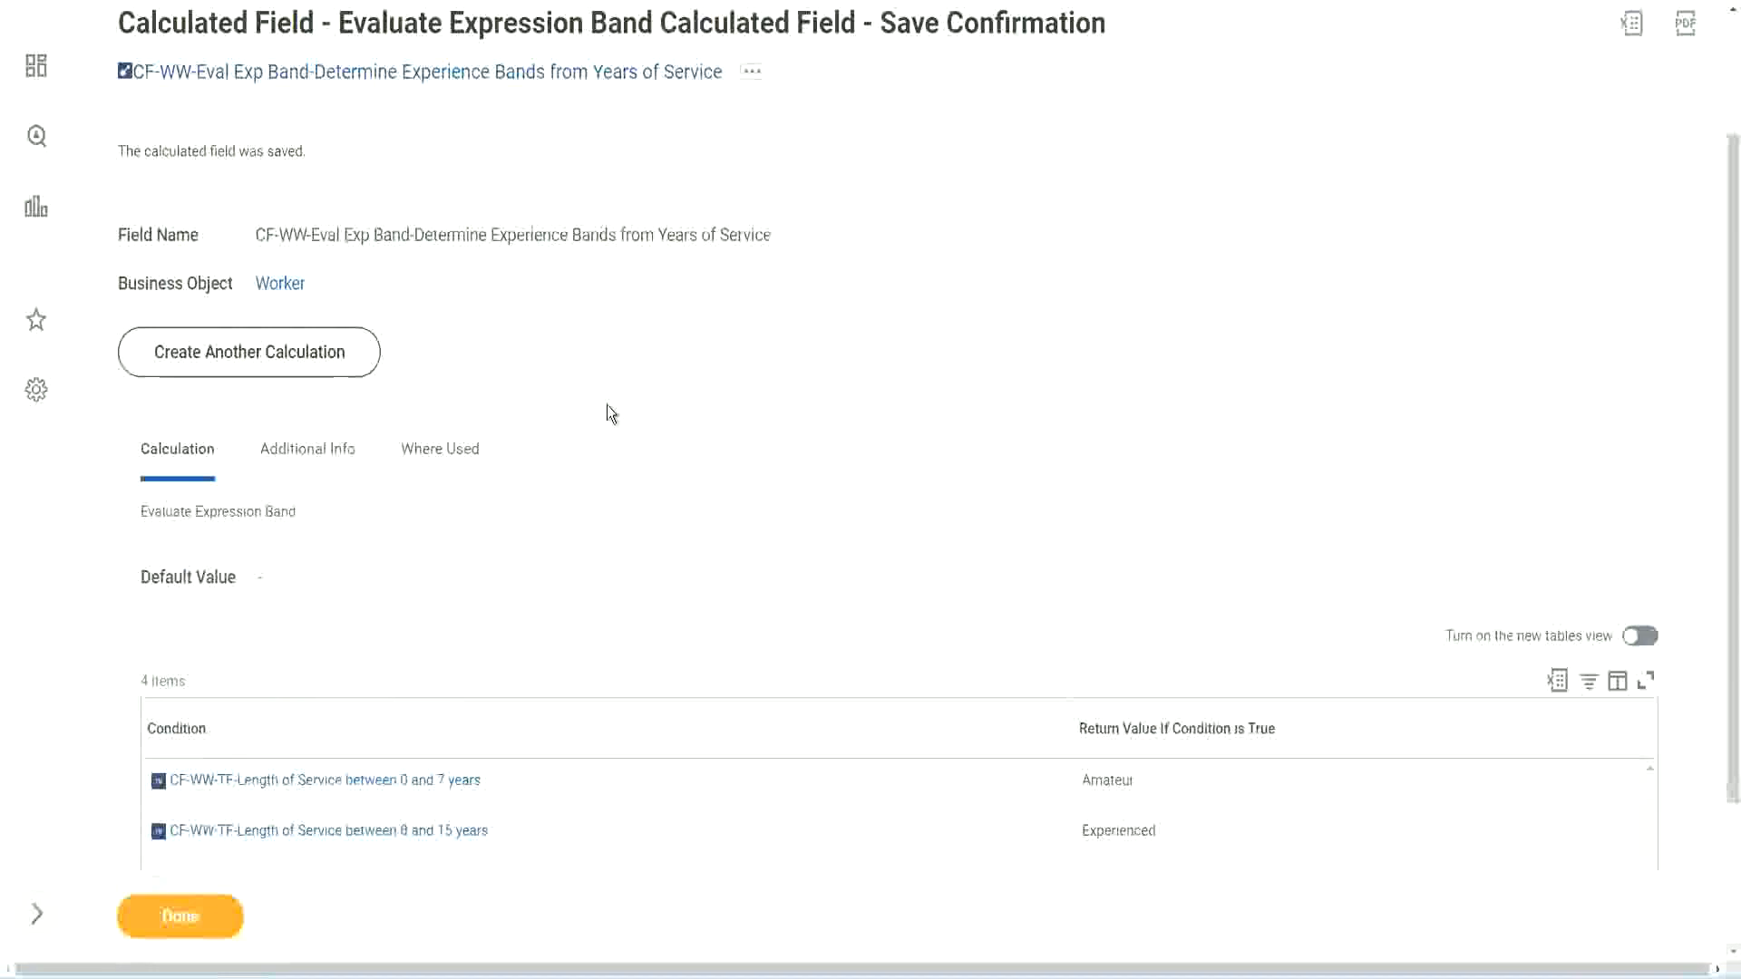
scroll(606, 404, "down", 2)
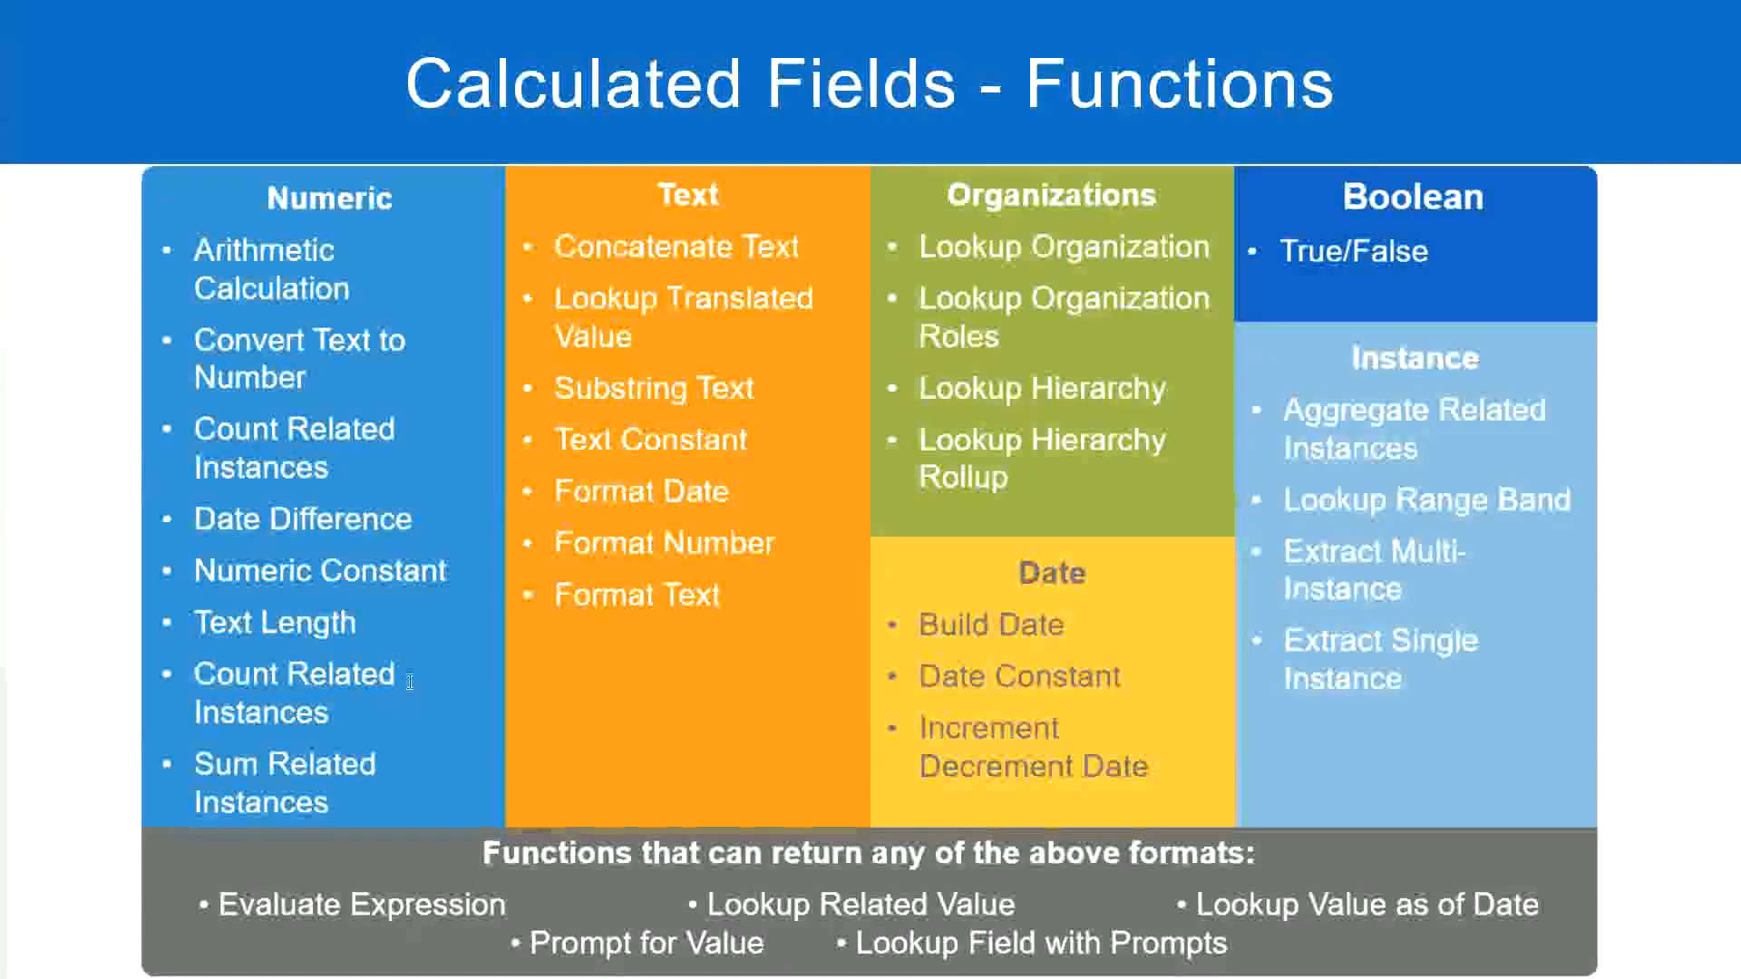
Check the experience band ranges in the Notepad++ notes against the saved calculated field in Workday
key("alt+Tab")
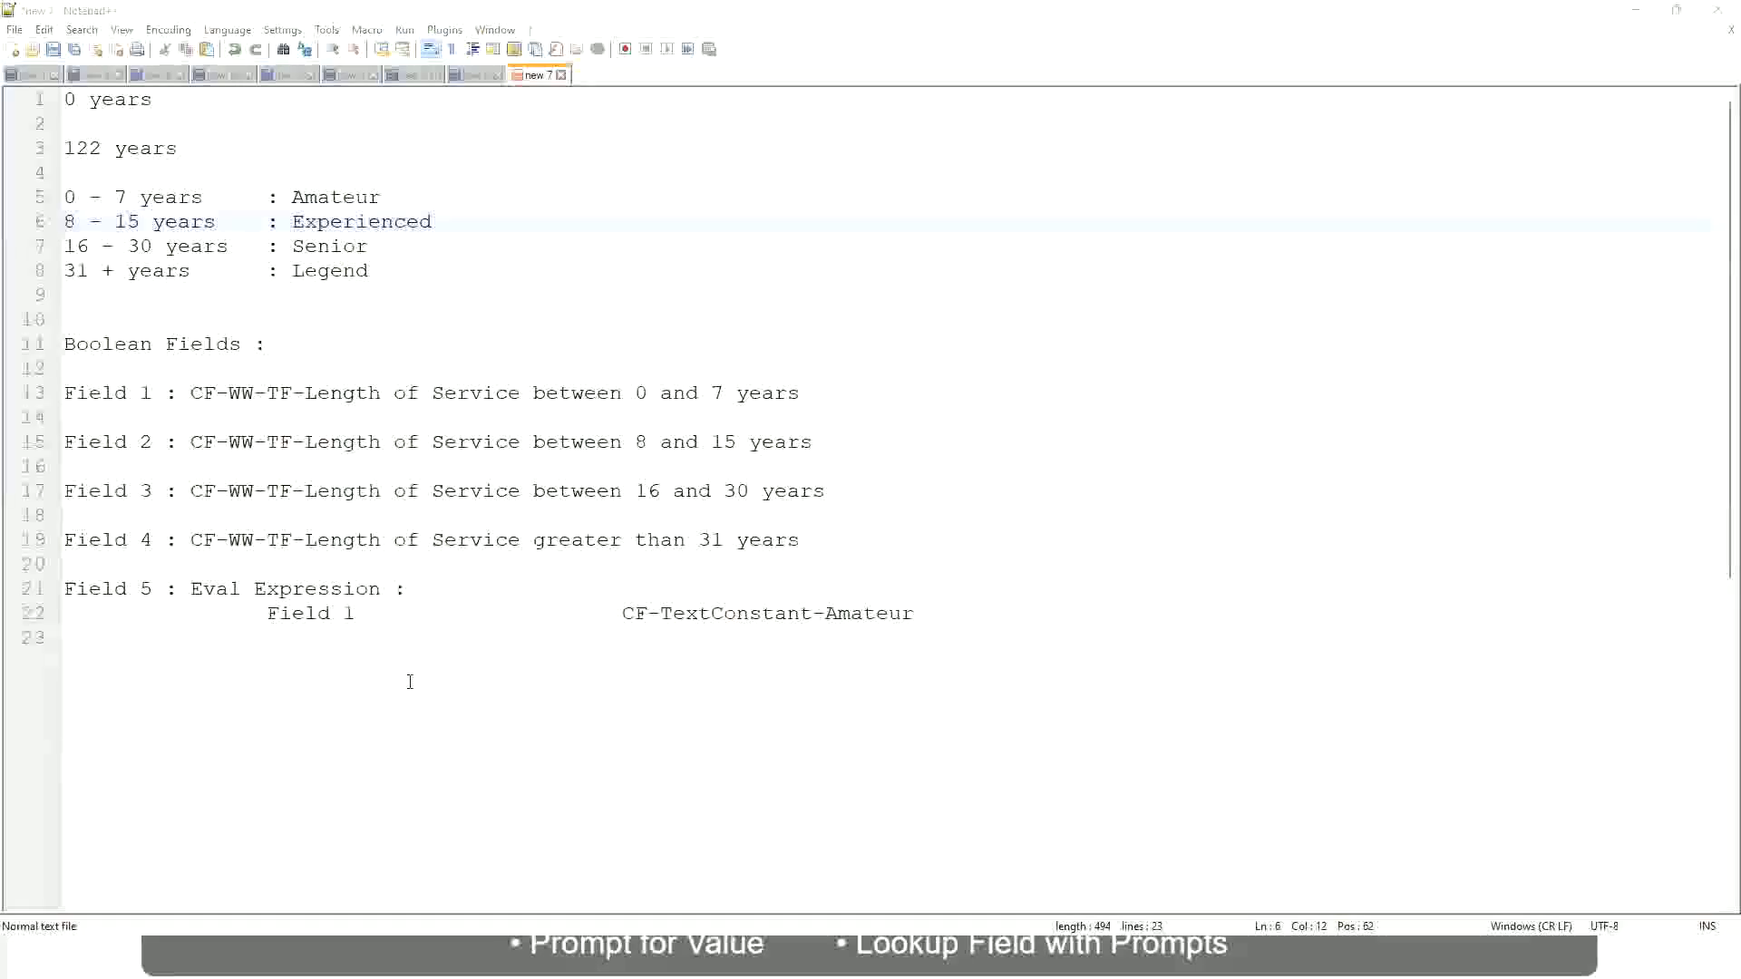
key("alt+Tab")
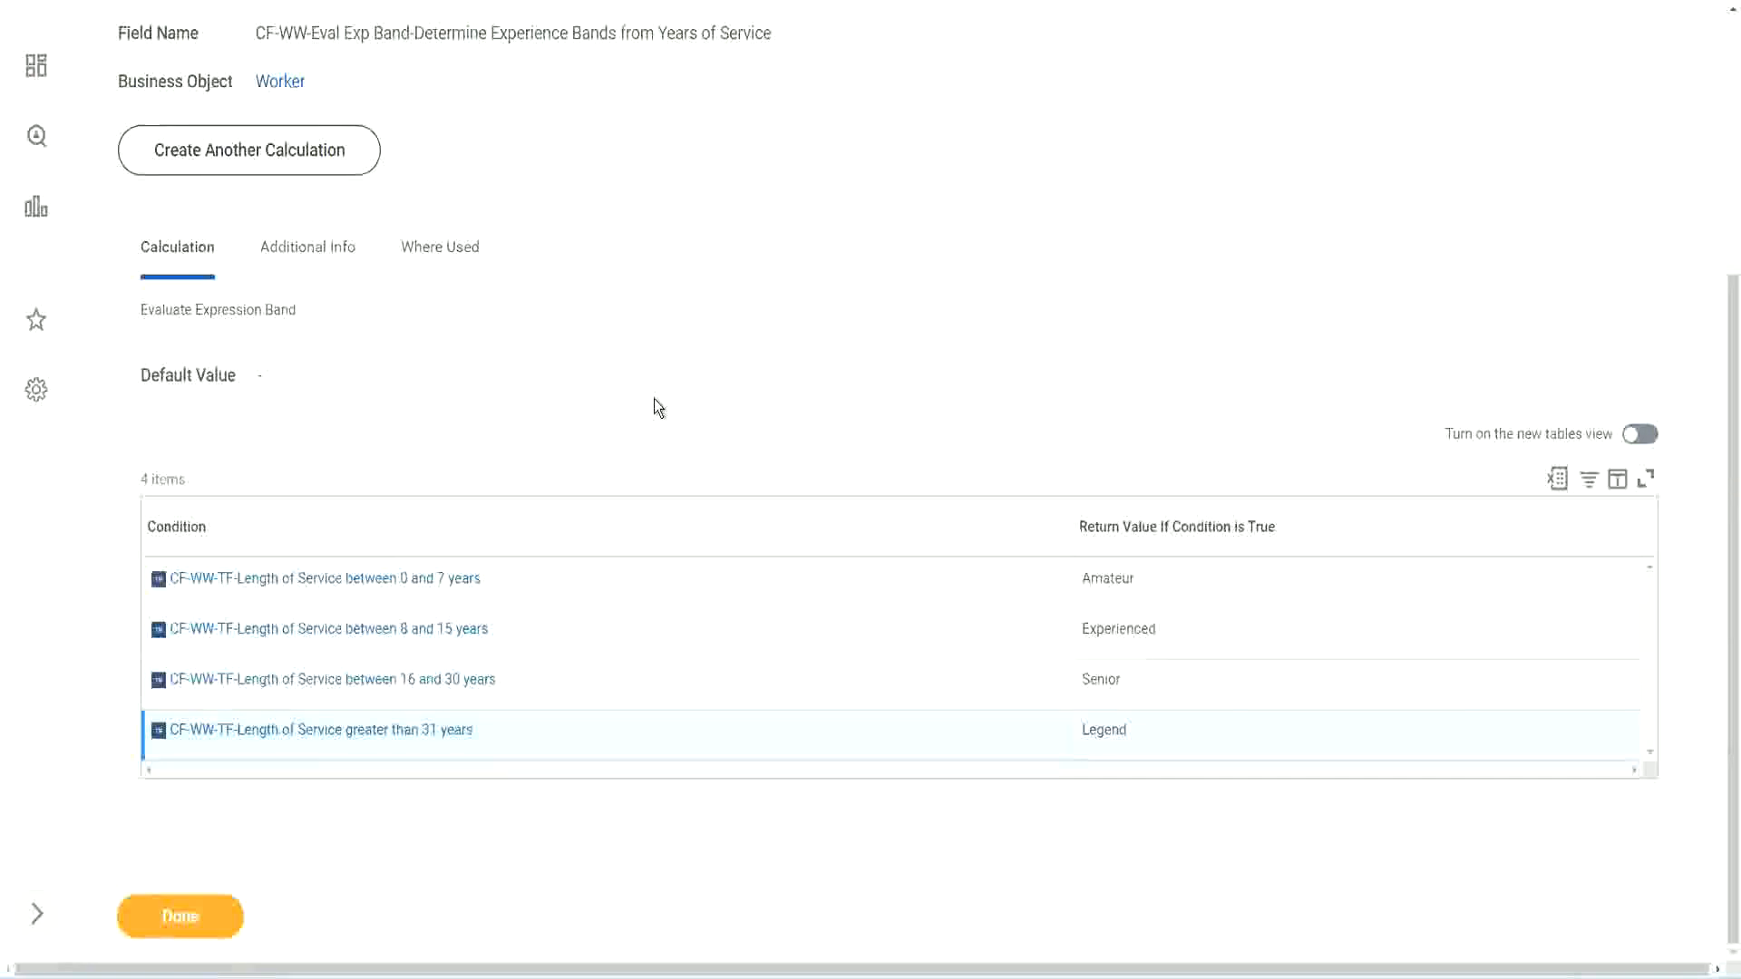
scroll(655, 399, "up", 1)
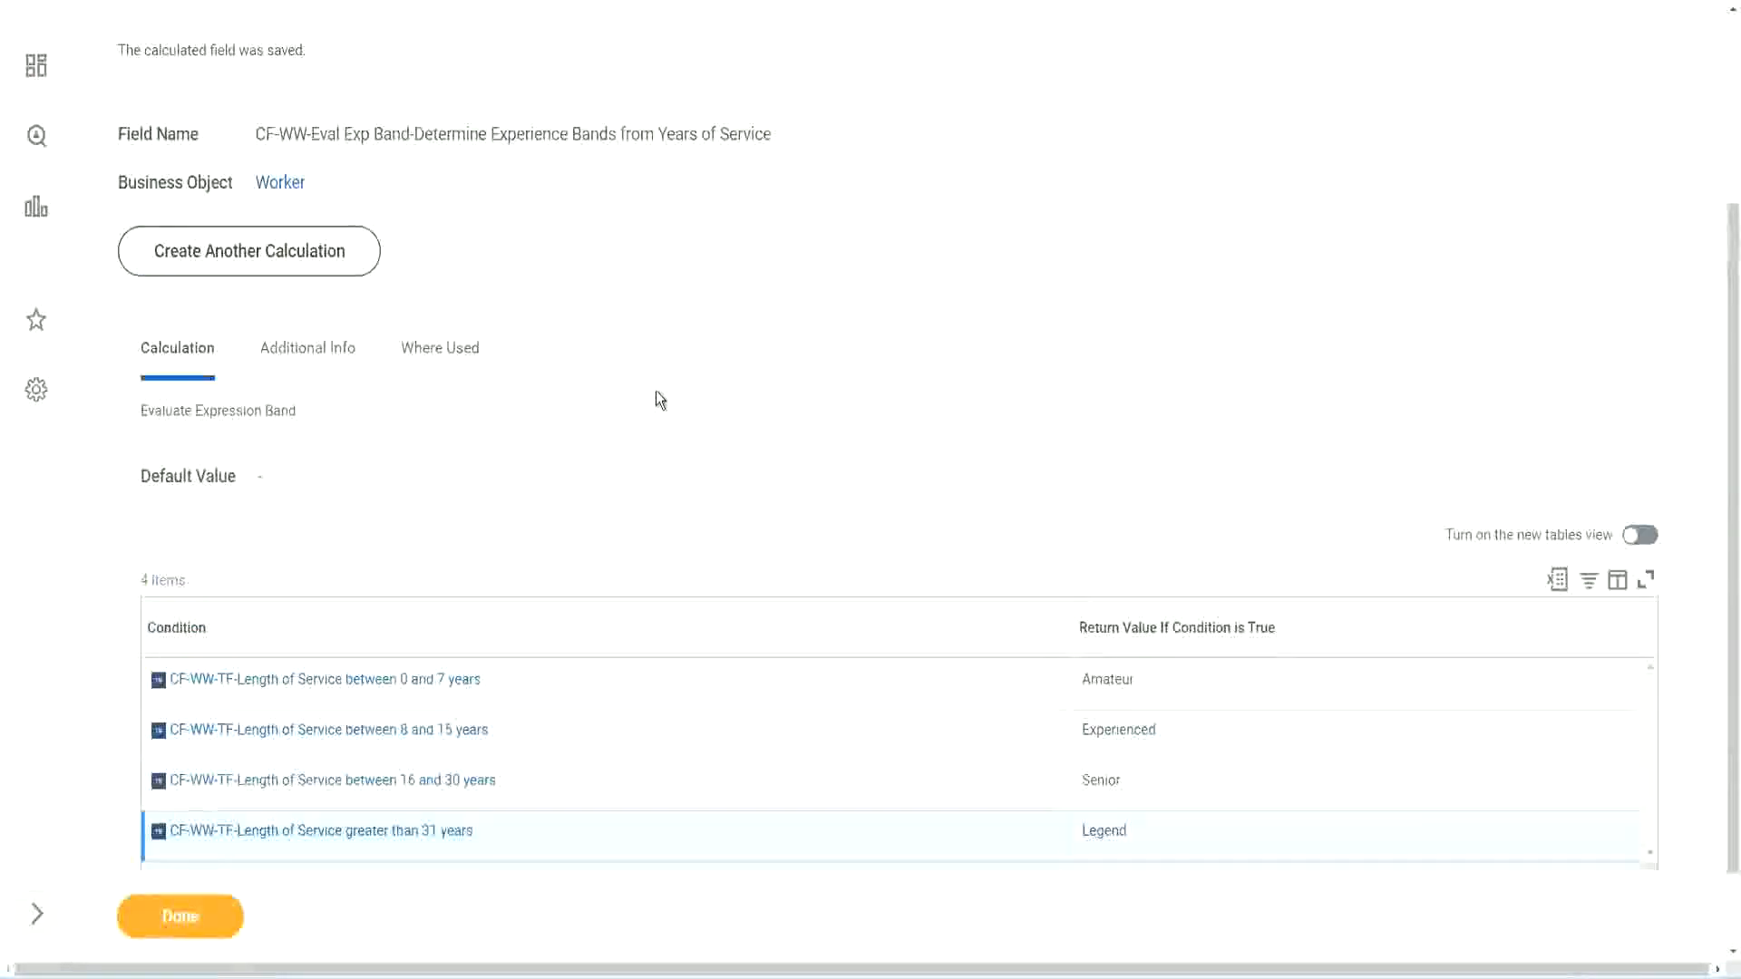
scroll(656, 396, "up", 3)
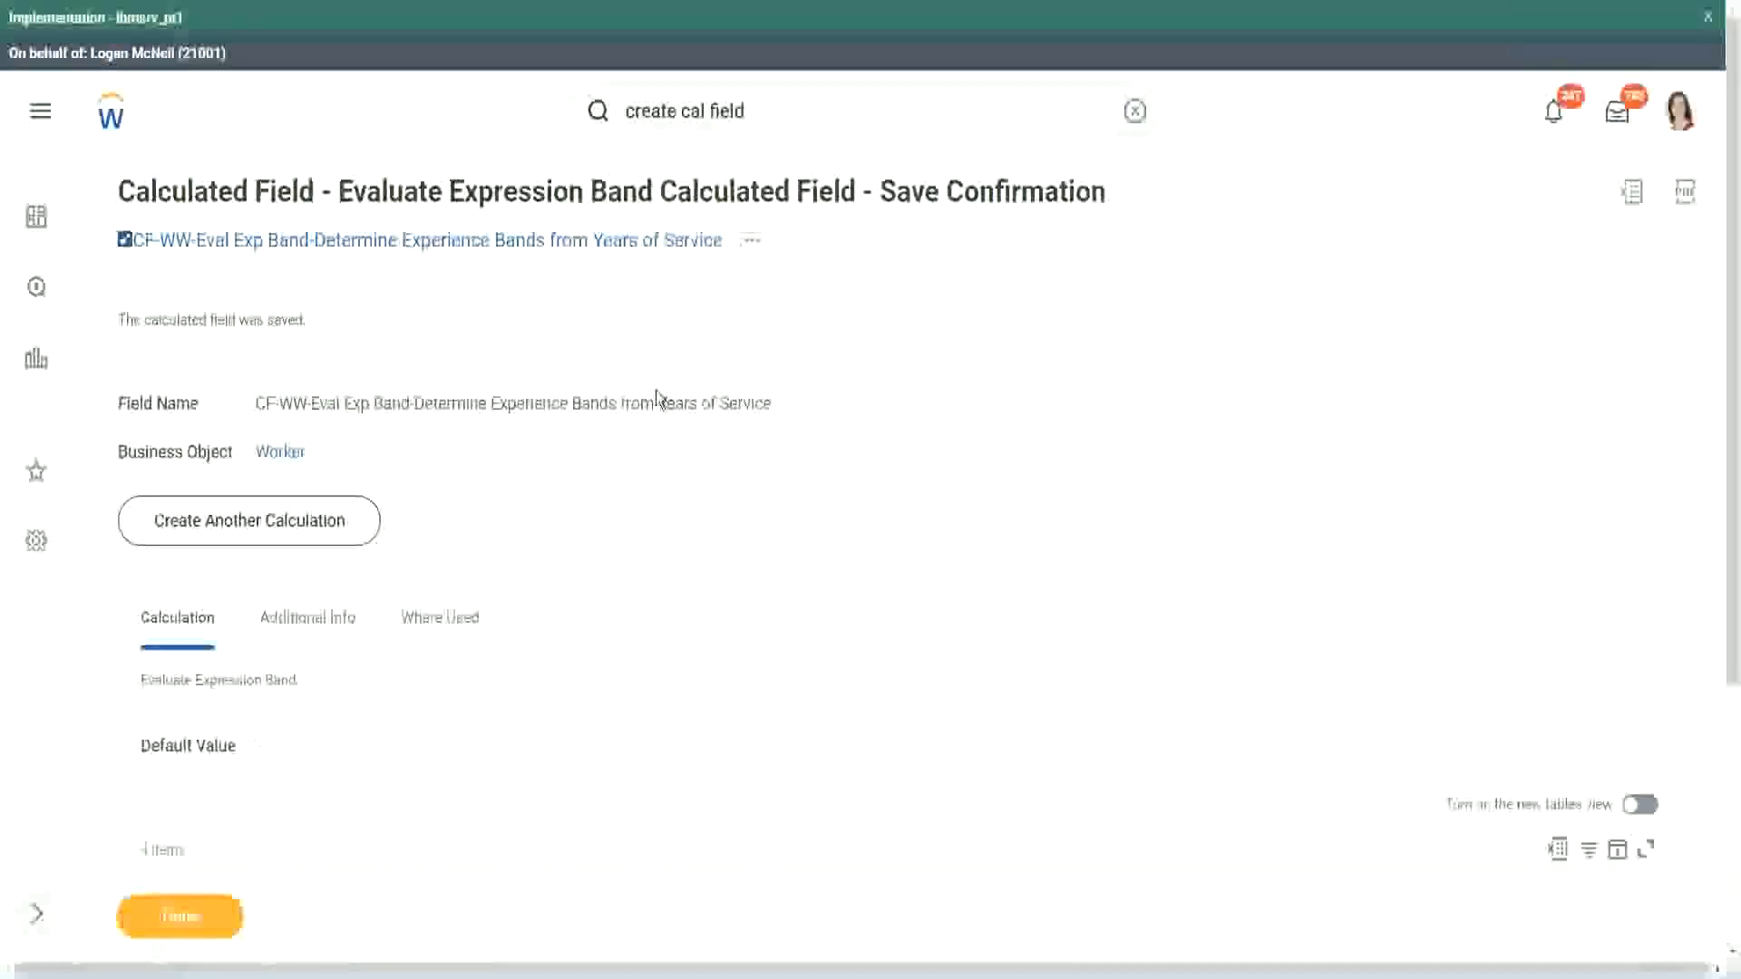
scroll(653, 396, "down", 4)
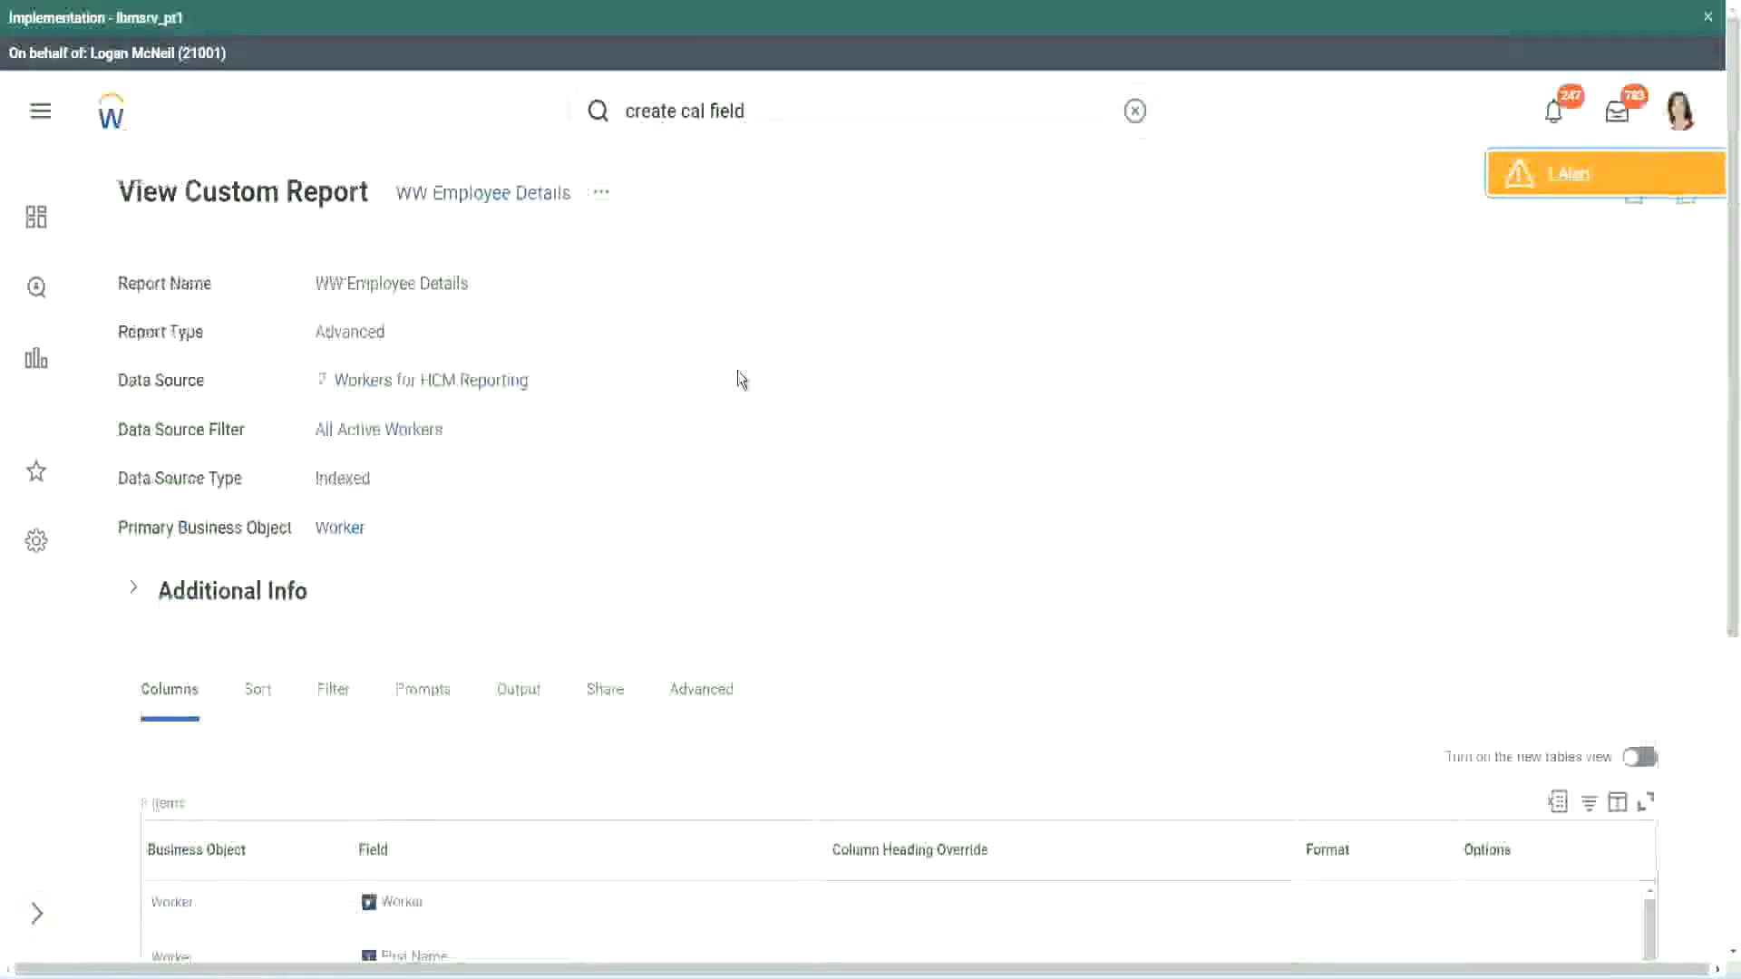
Open the WW Employee Details custom report for editing
left_click(601, 193)
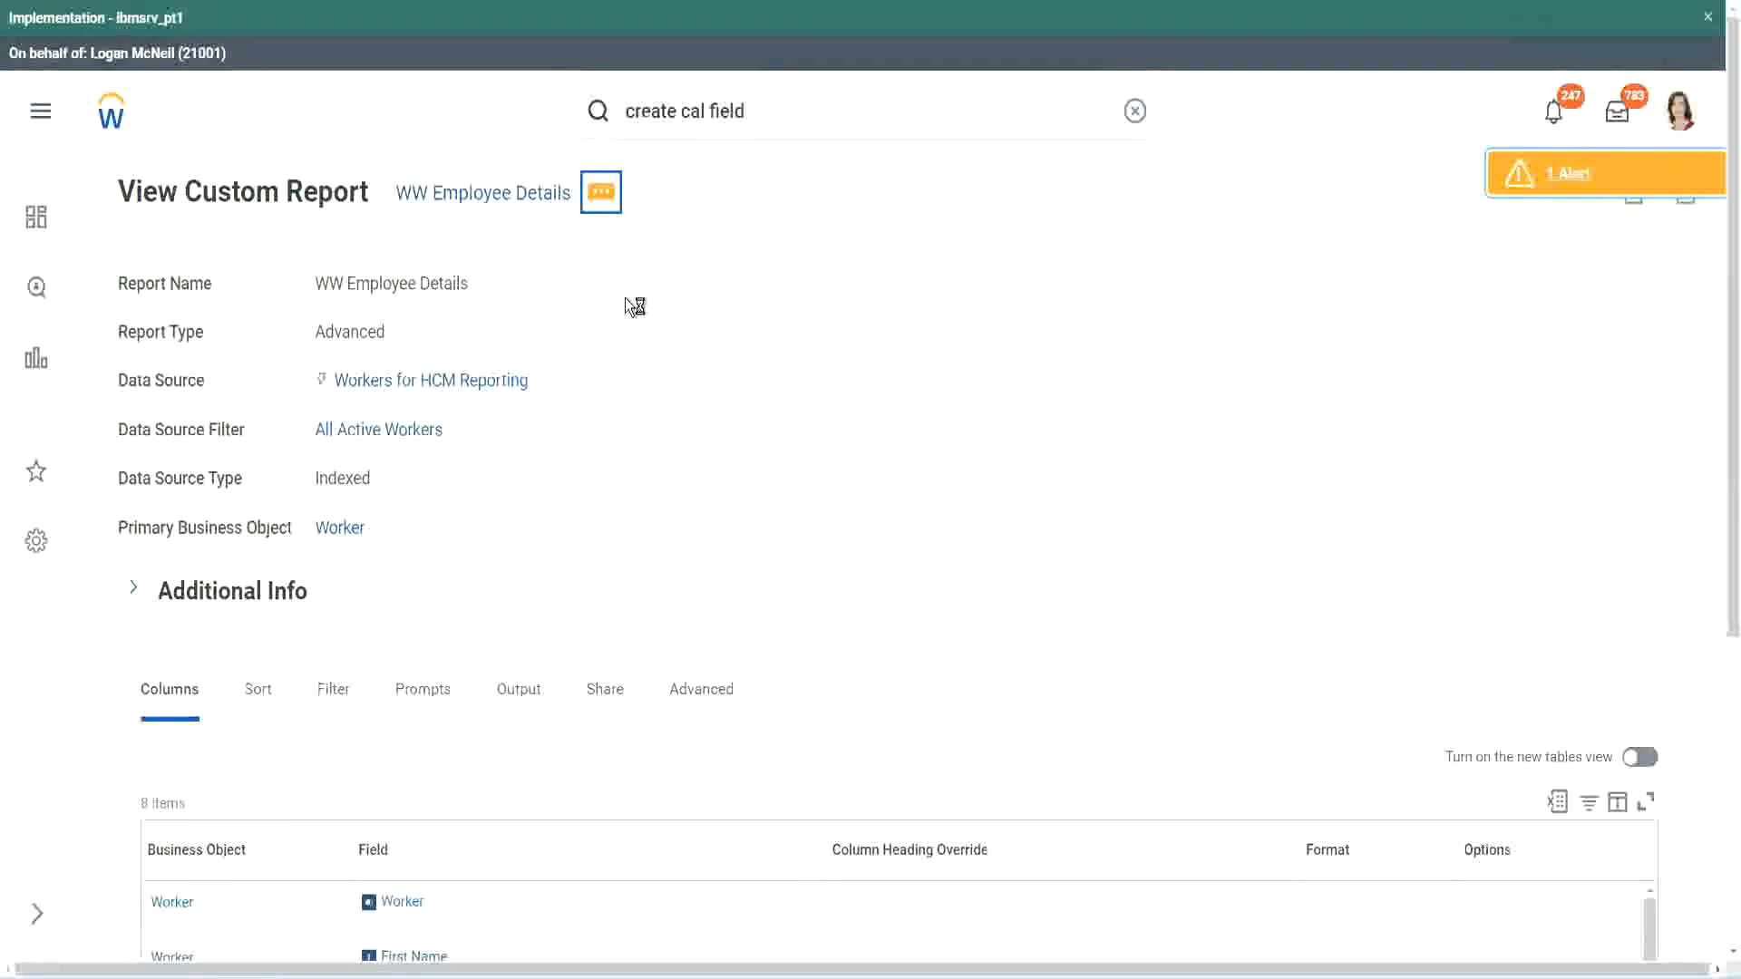
mouse_move(705, 300)
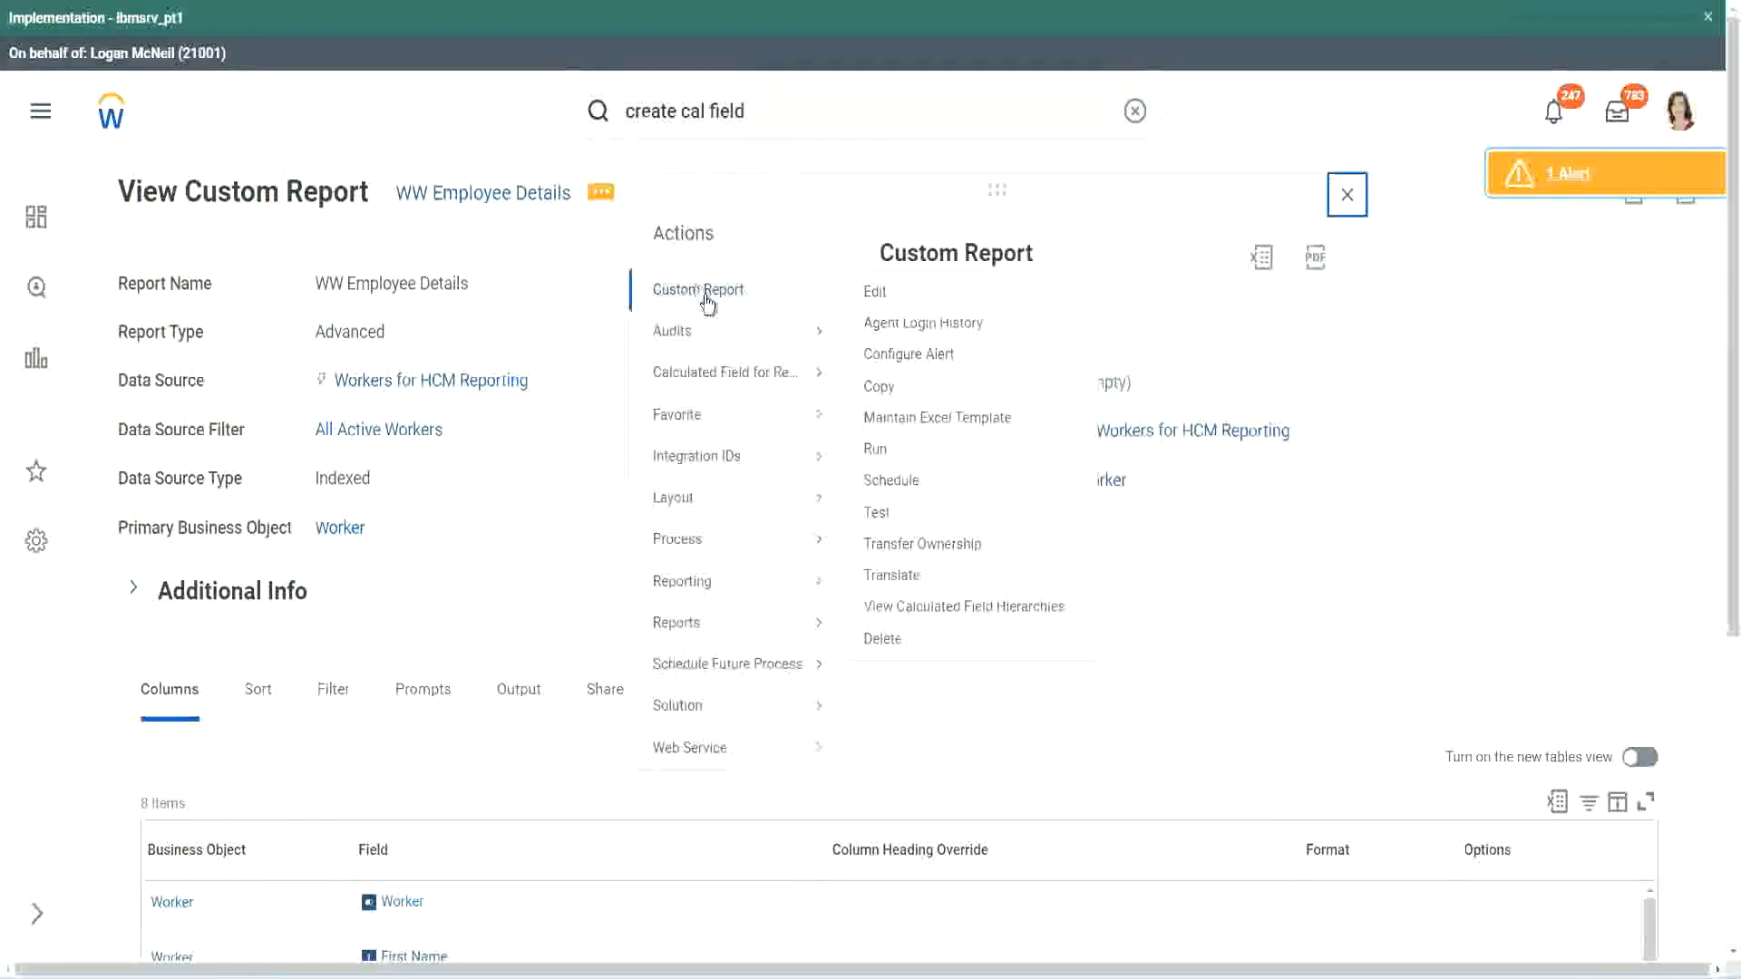
left_click(876, 292)
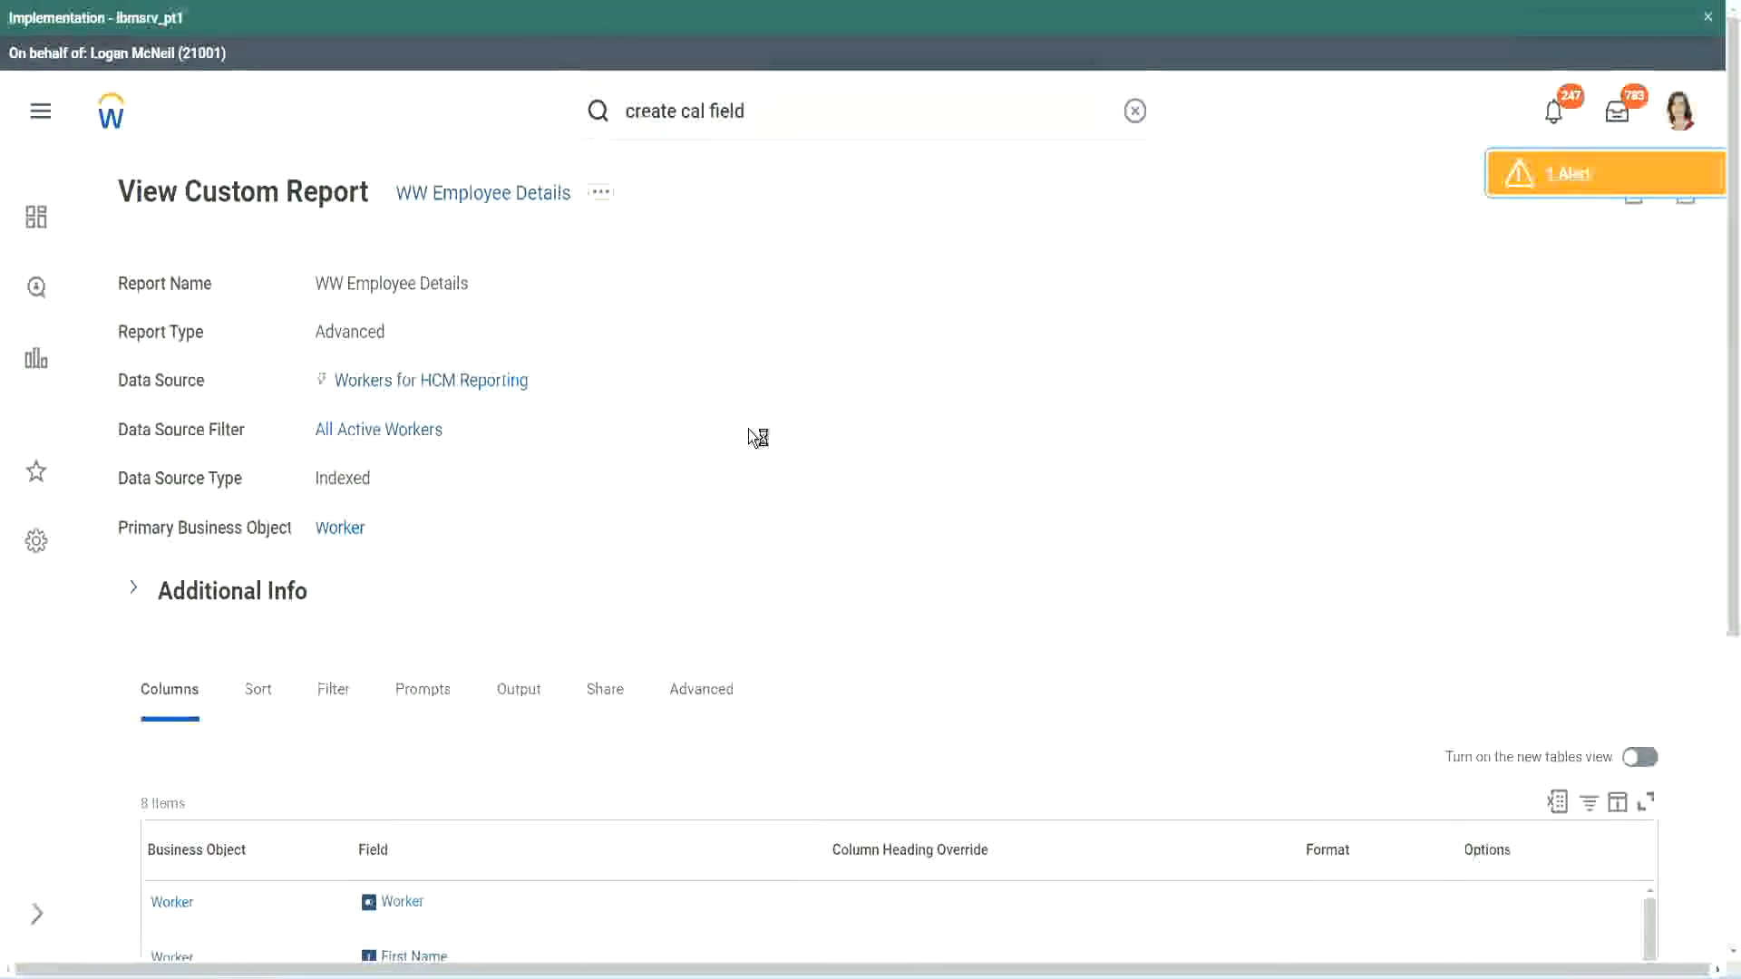
scroll(748, 428, "down", 1)
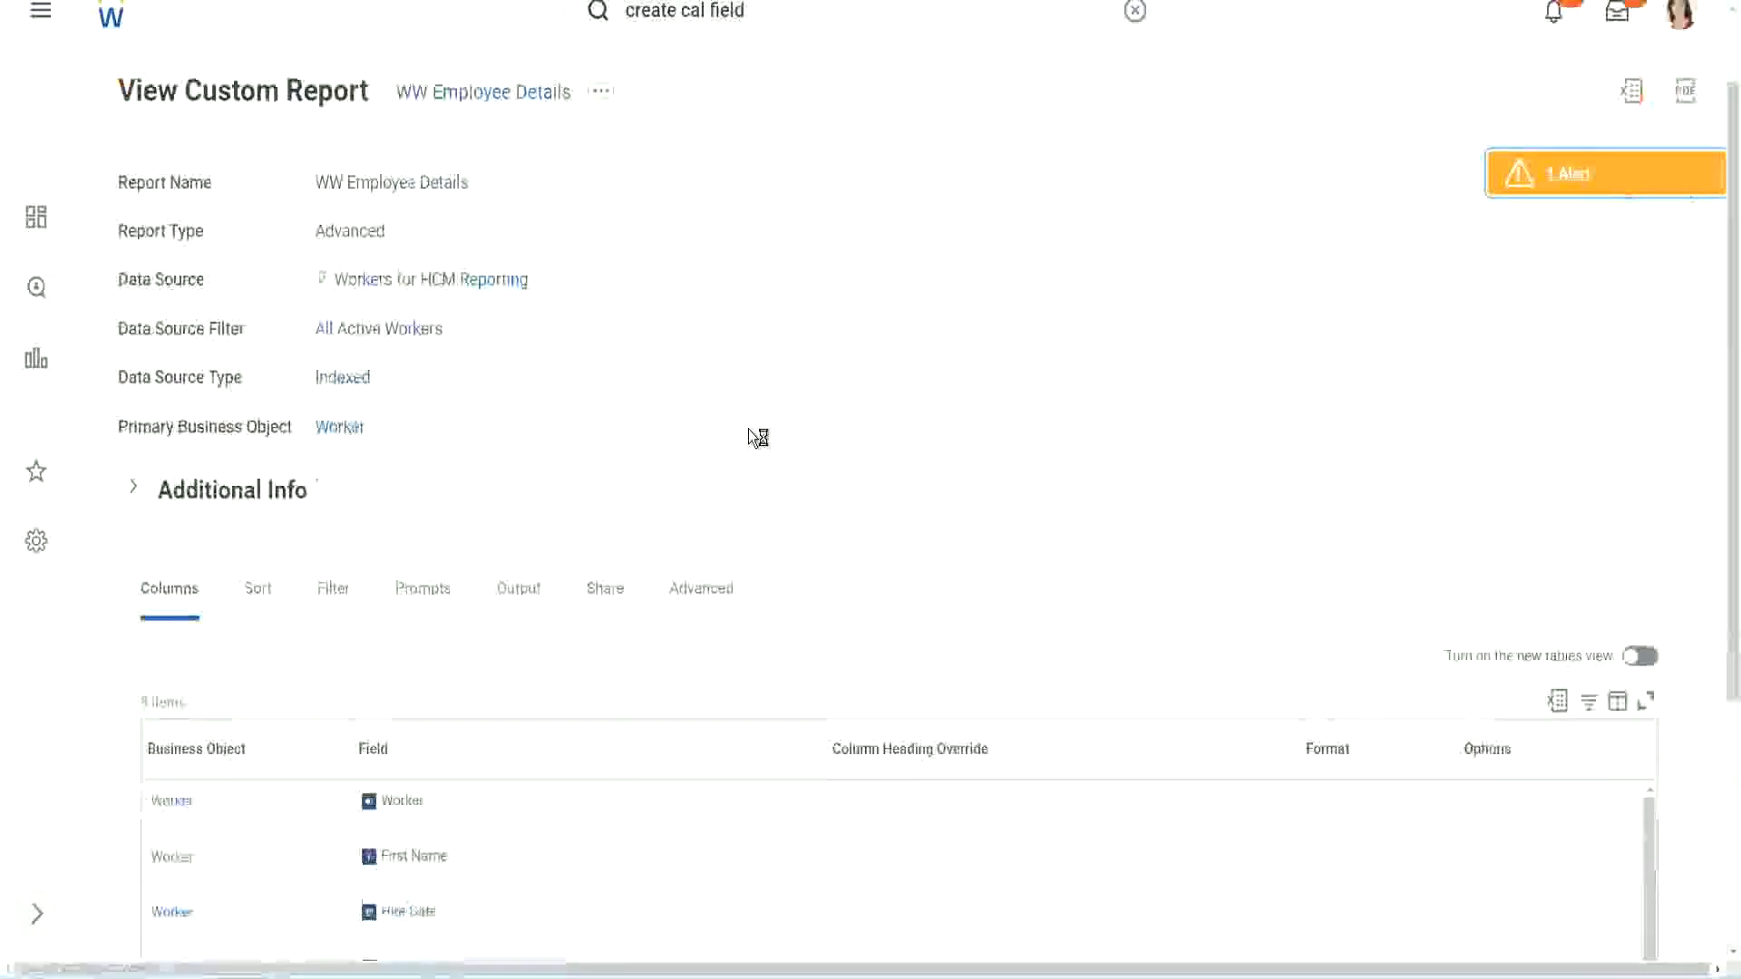
scroll(748, 428, "down", 4)
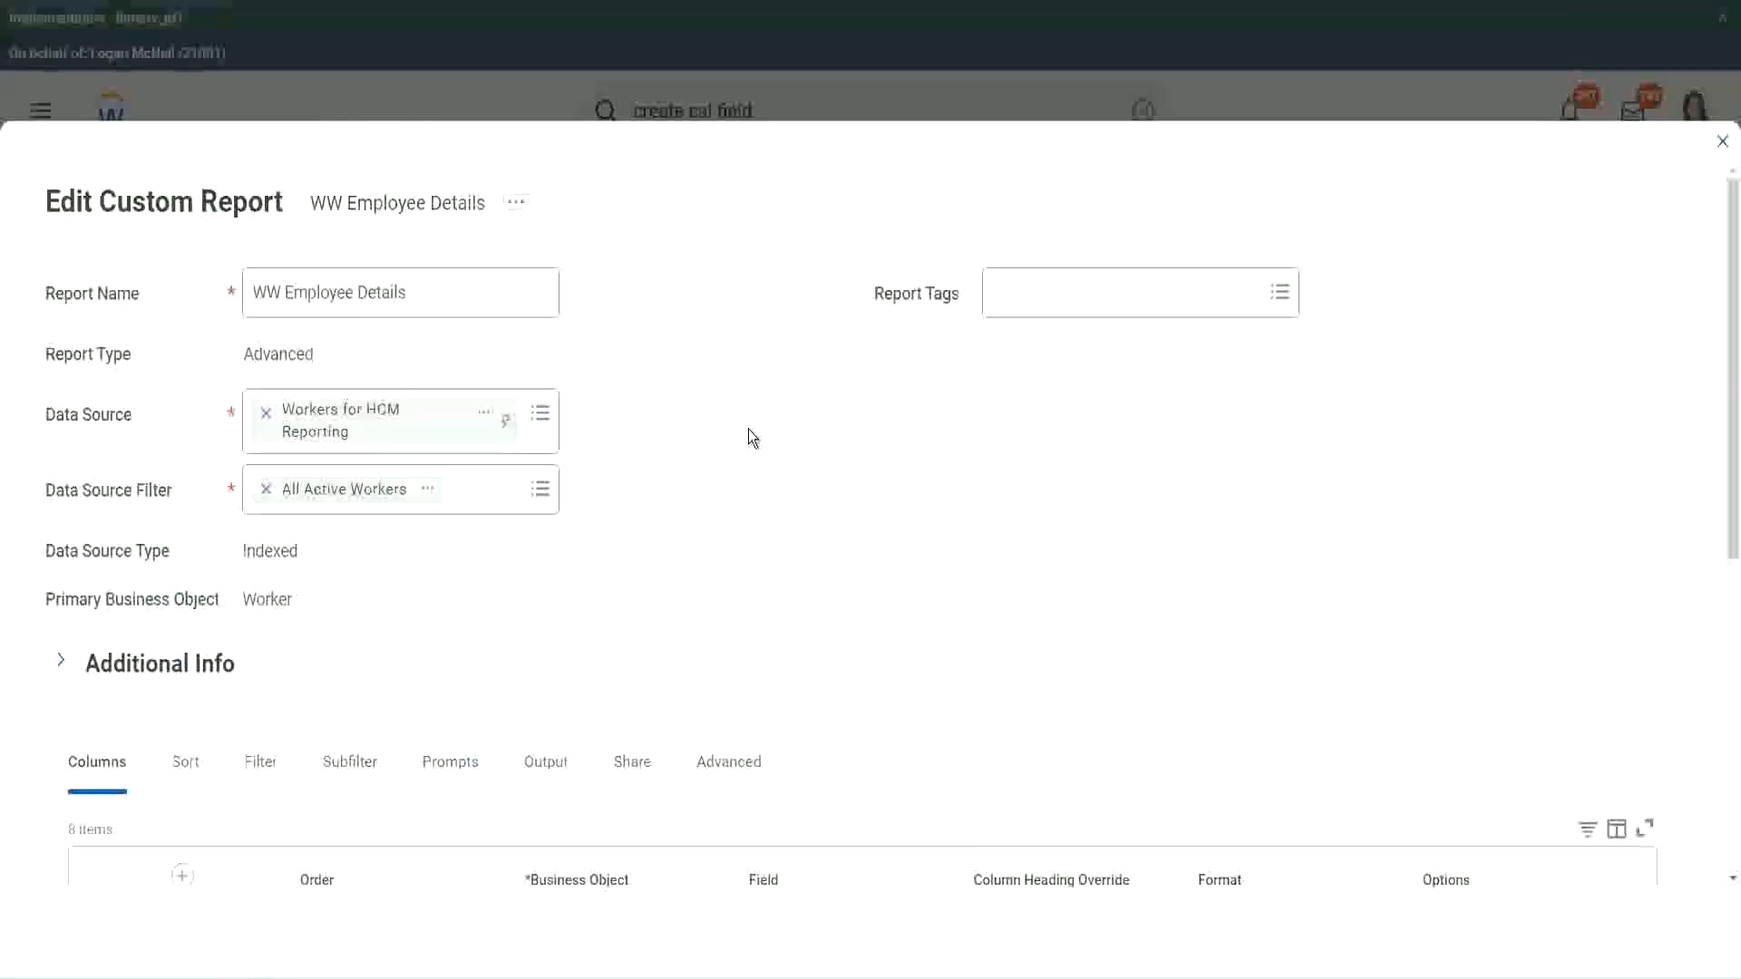
Add a Worker column after Experience Bands and paste the existing "CF-WW-Eval Exp-Derive Experience Bands from Years of Service" name into its field search
scroll(748, 429, "down", 8)
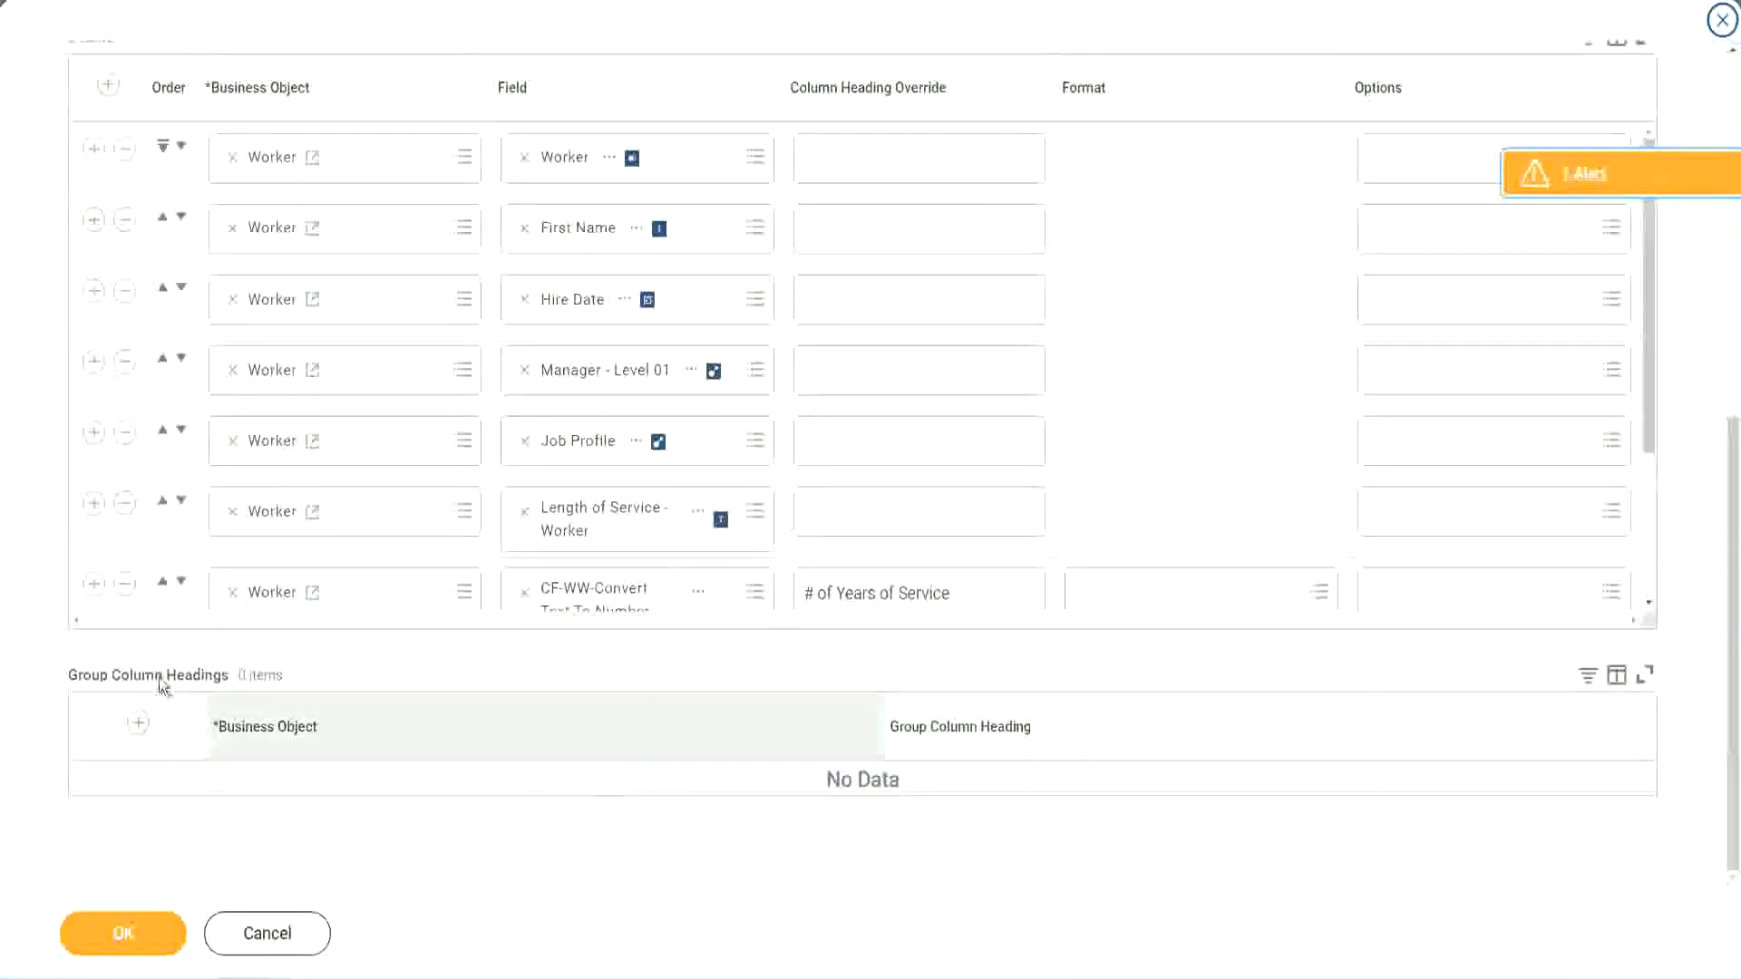
scroll(362, 443, "down", 3)
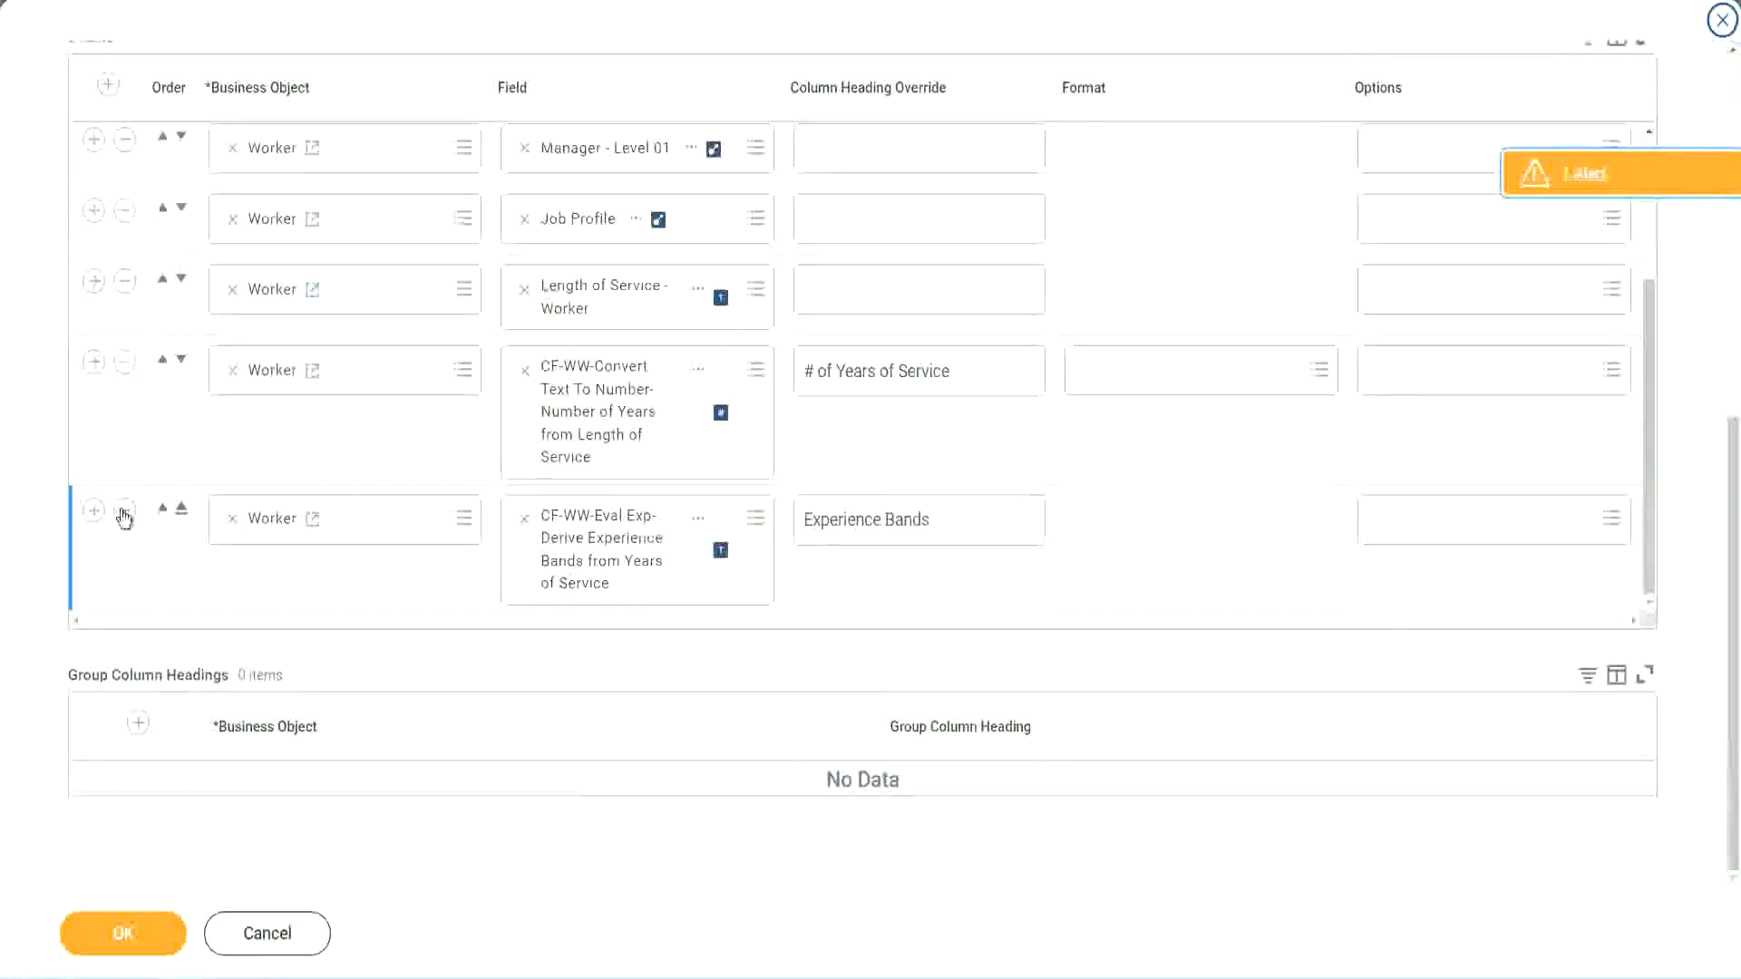
left_click(94, 512)
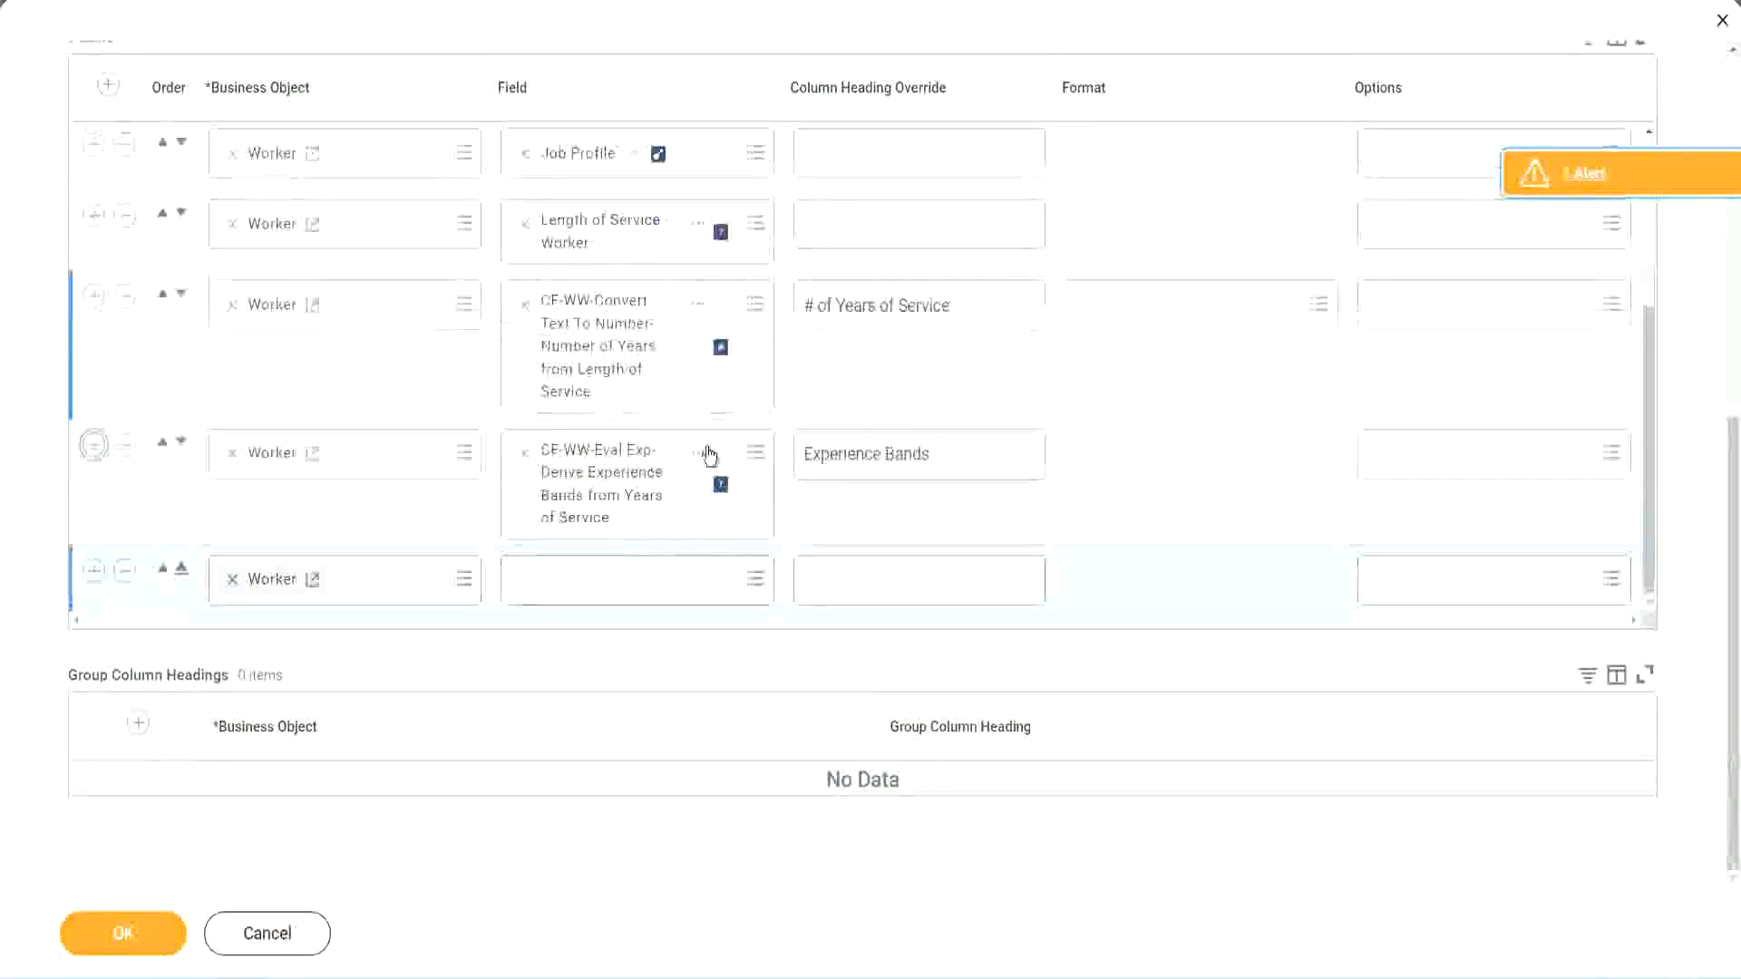
right_click(605, 490)
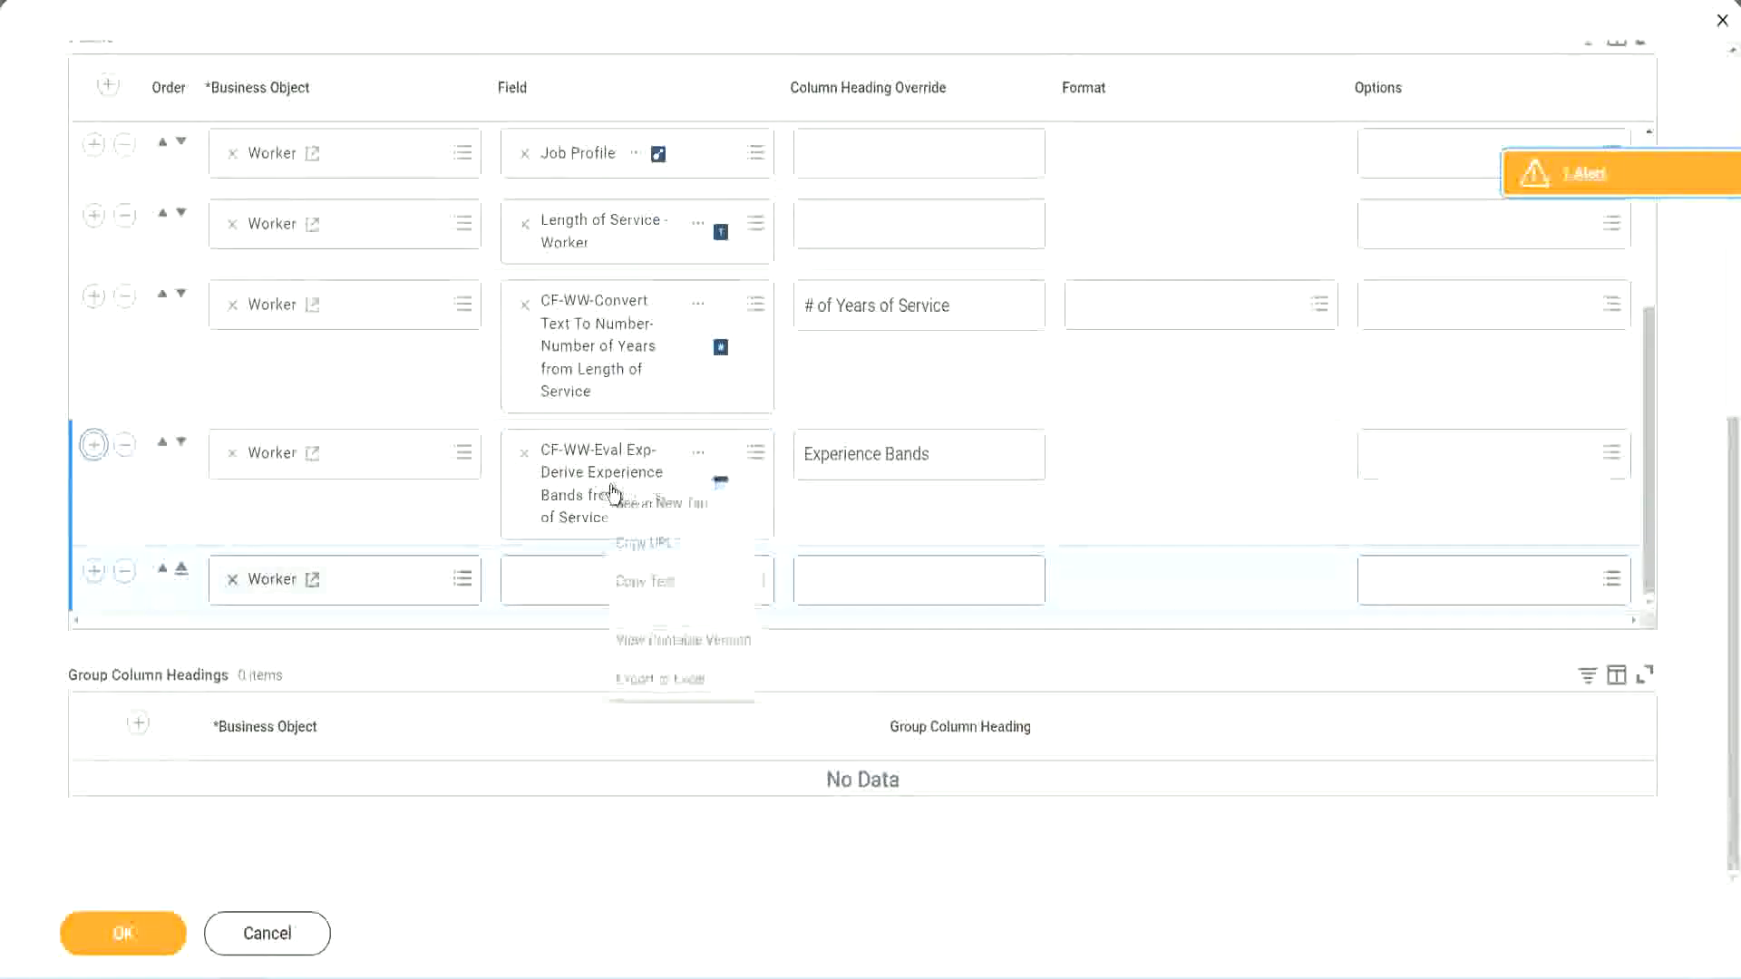
left_click(661, 584)
left_click(547, 590)
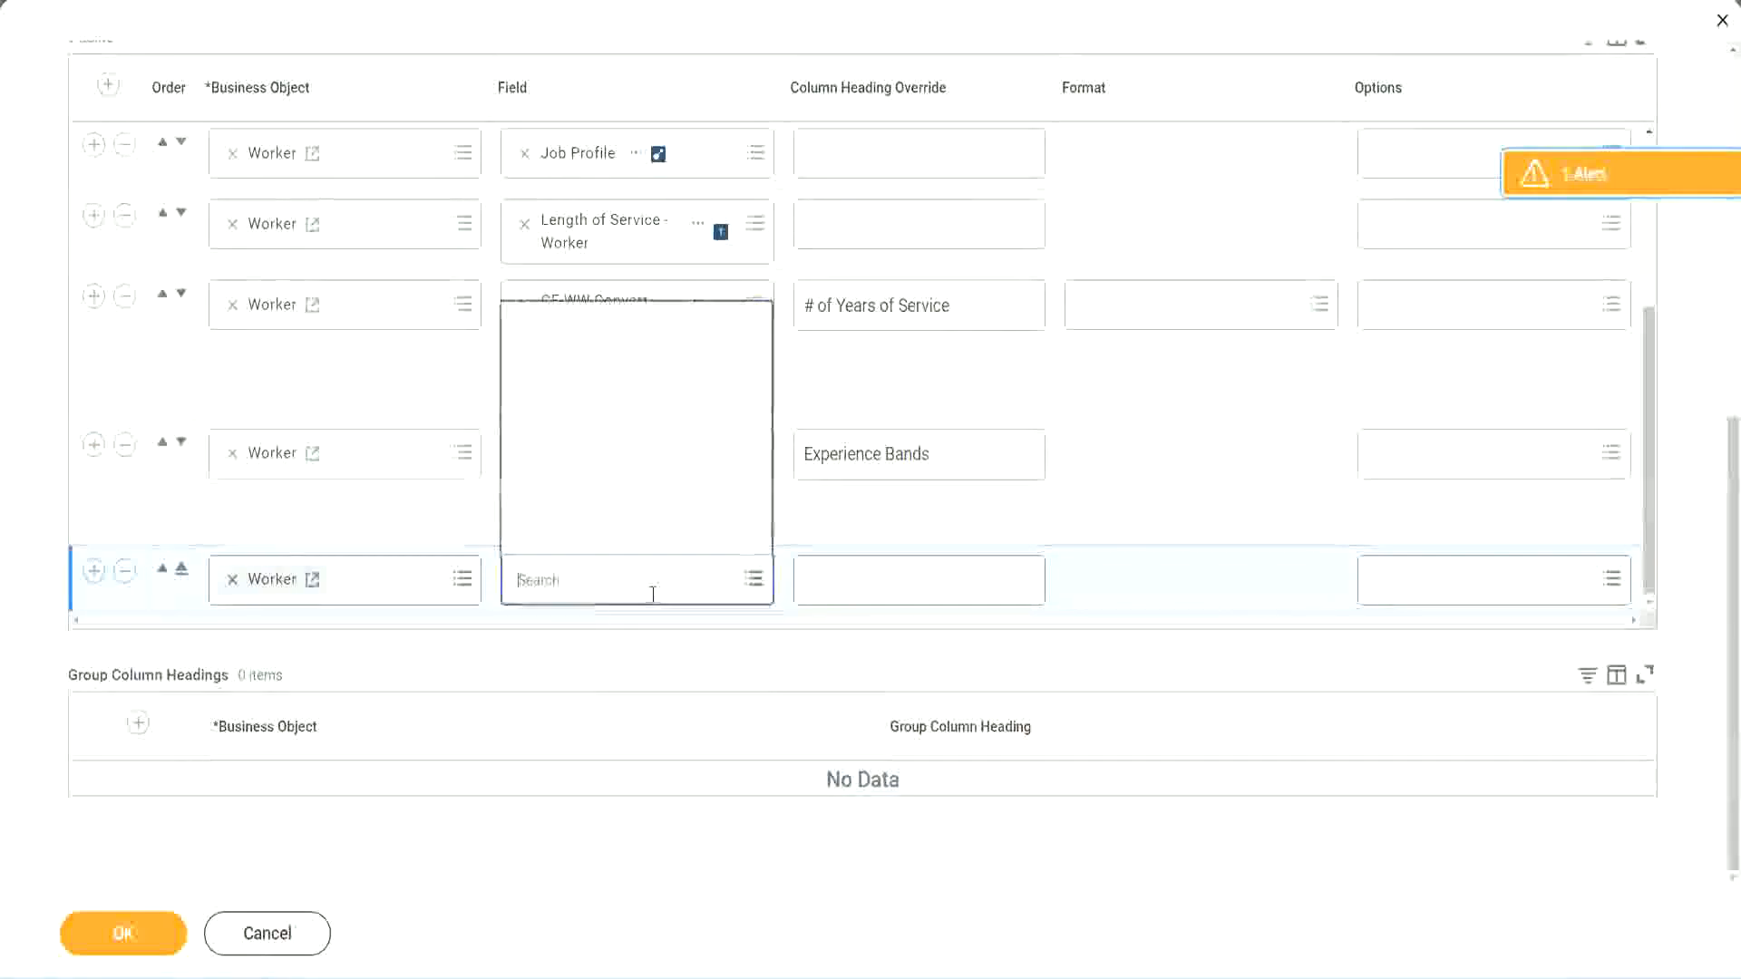
type("CF-WW-Eval Exp-Derive Experience Bands")
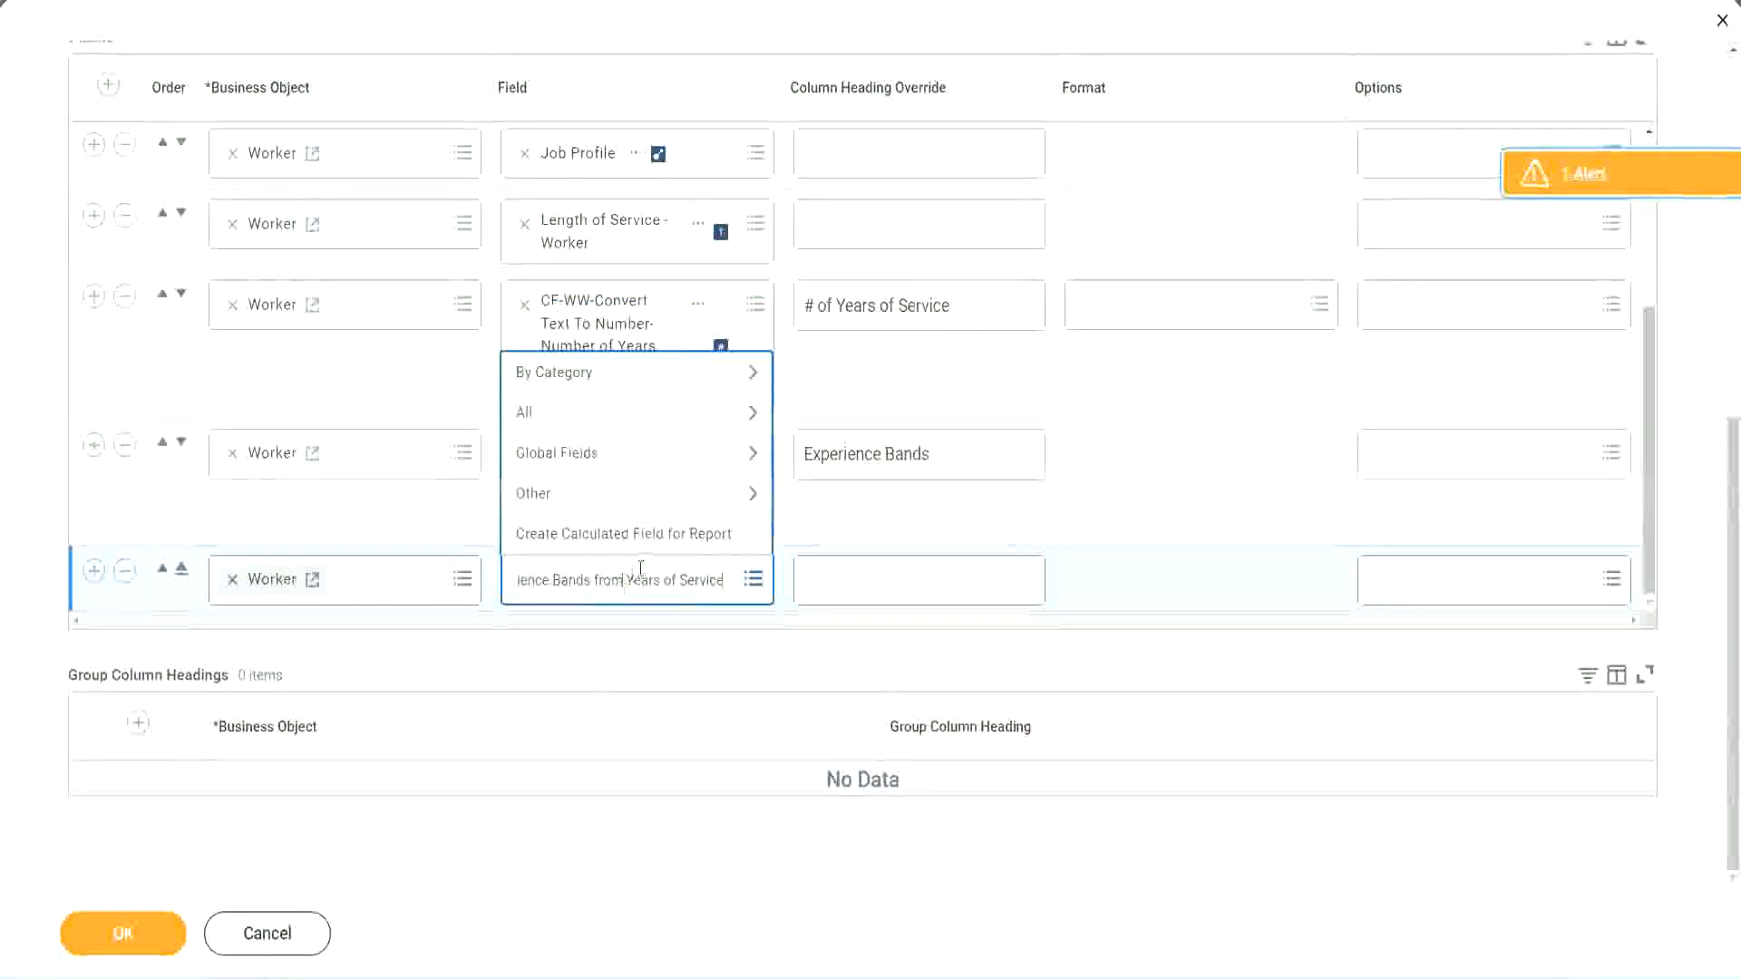
Change the field search to "CF-WW-Eval Exp Band" and select "CF-WW-Eval Exp Band-Determine Experience Bands from Years of Service" for the new column
key("ctrl+a")
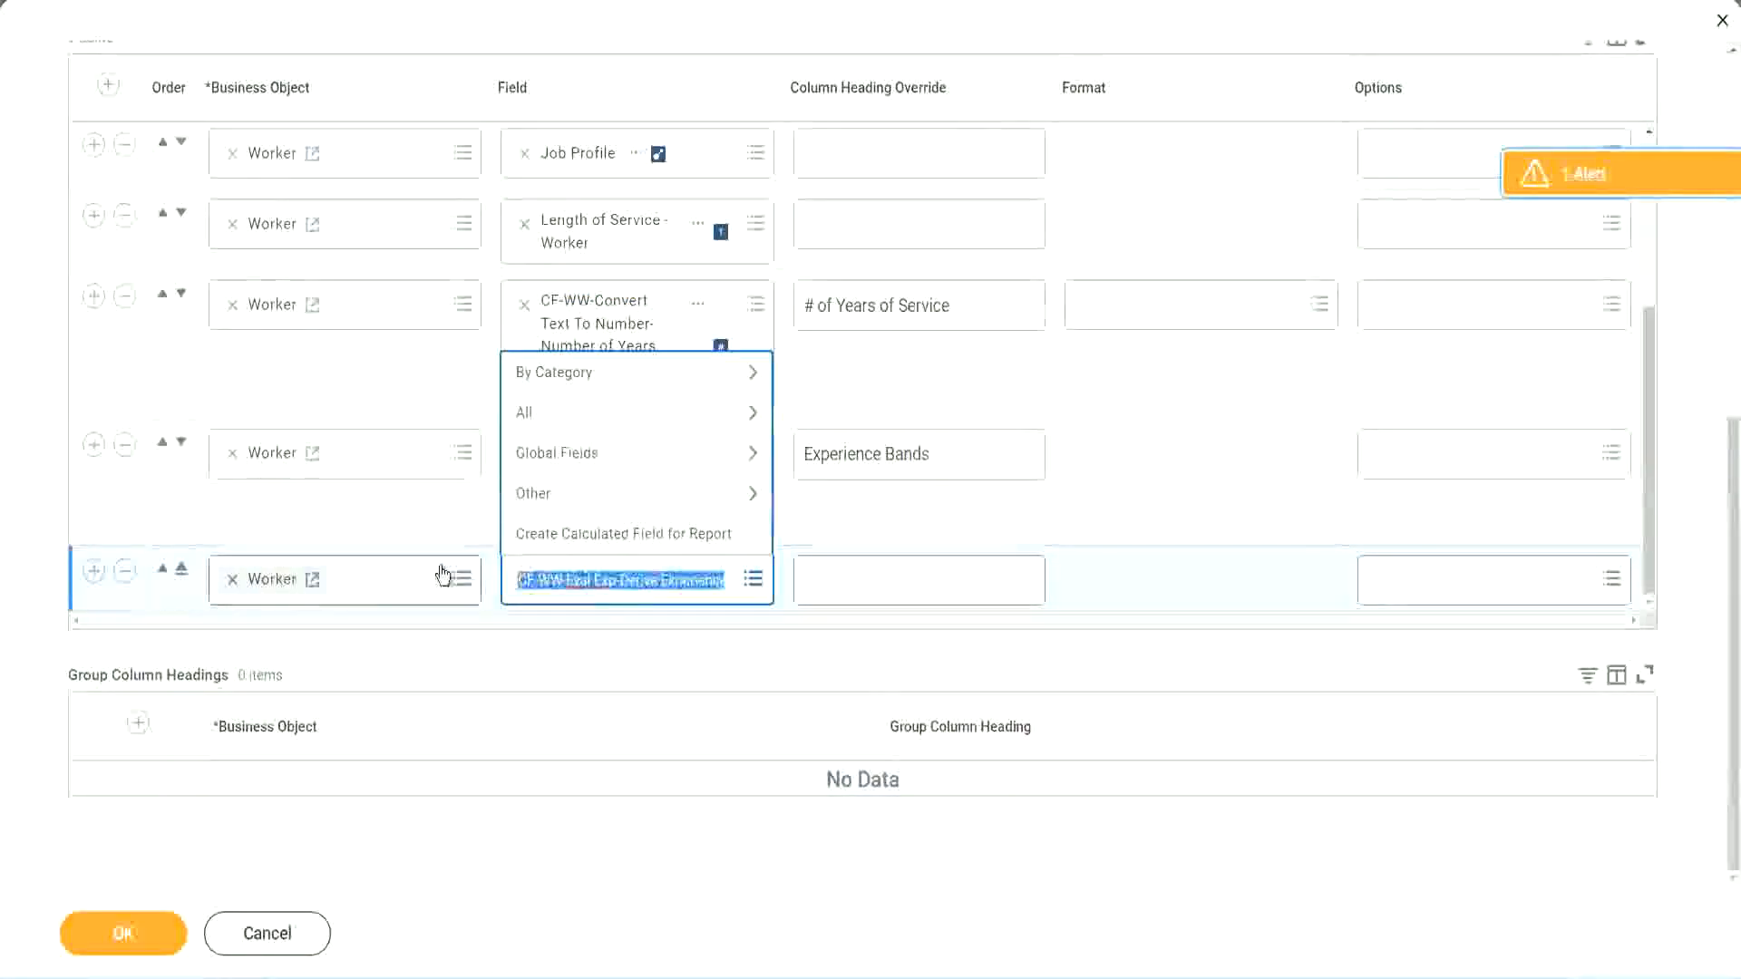
left_click(650, 595)
key("BackSpace")
type("Band")
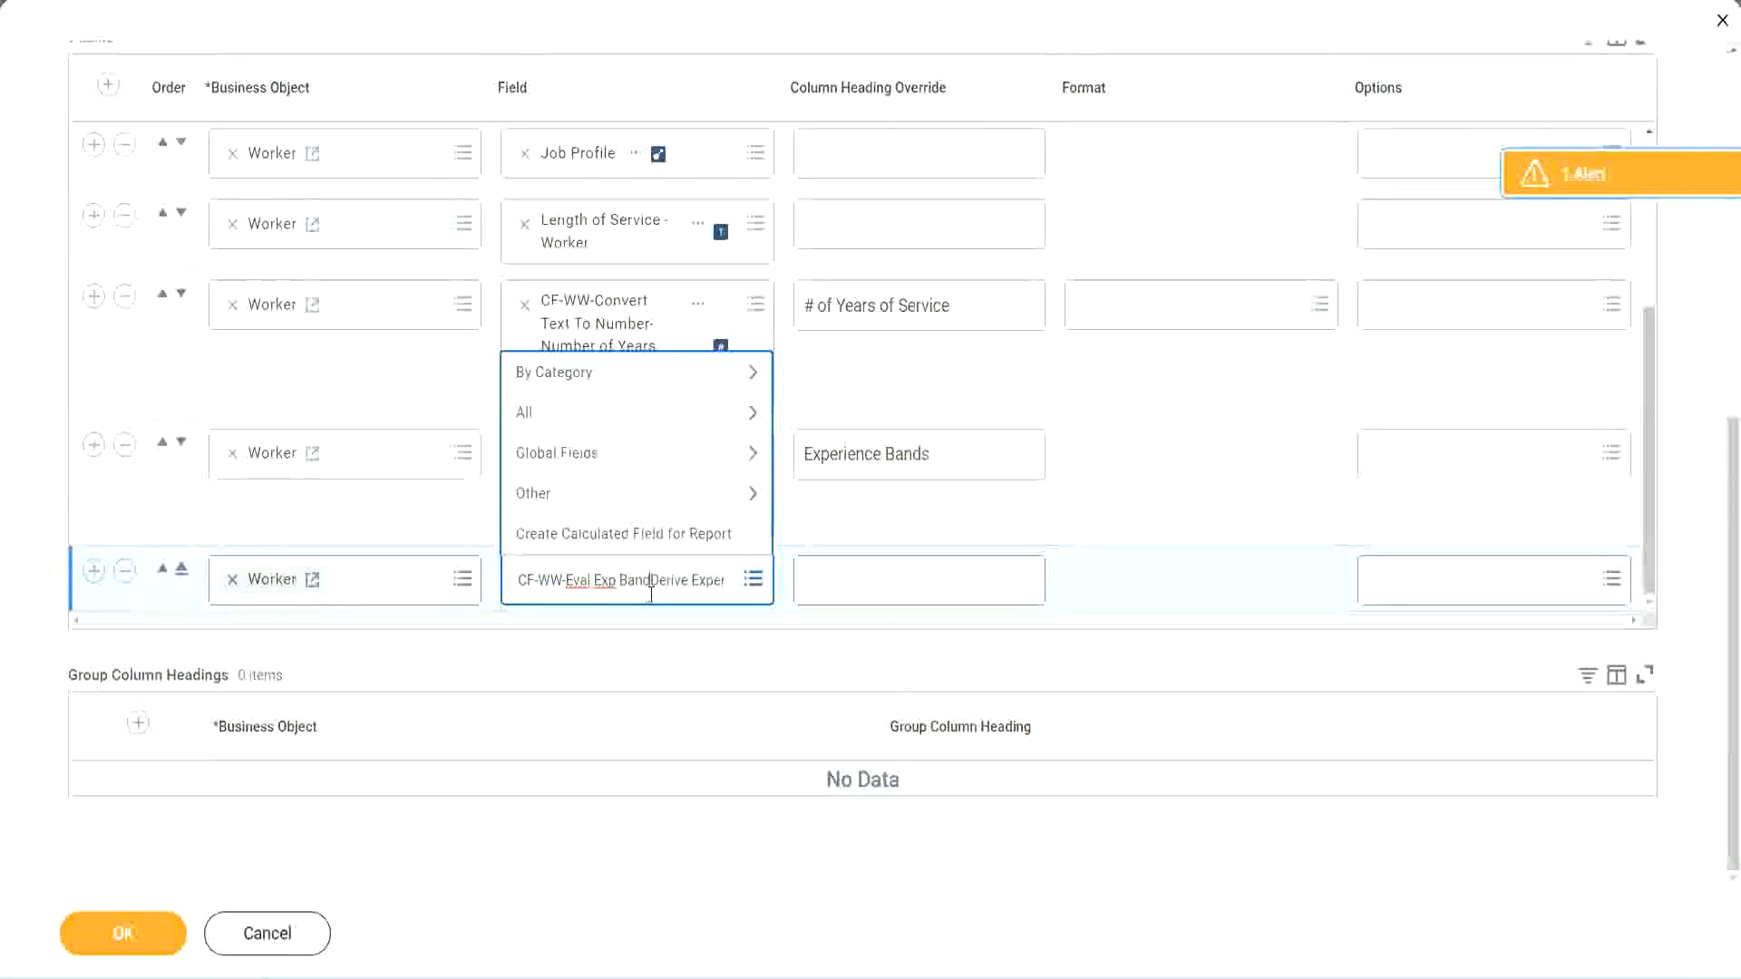
key("Delete")
key("Delete")
key("Delete")
key("Delete")
key("Delete")
key("Delete")
key("Delete")
key("Delete")
key("Delete")
key("Delete")
key("Delete")
key("Delete")
key("Delete")
key("Delete")
key("Delete")
key("Delete")
key("Delete")
key("Delete")
key("Delete")
key("Delete")
key("Return")
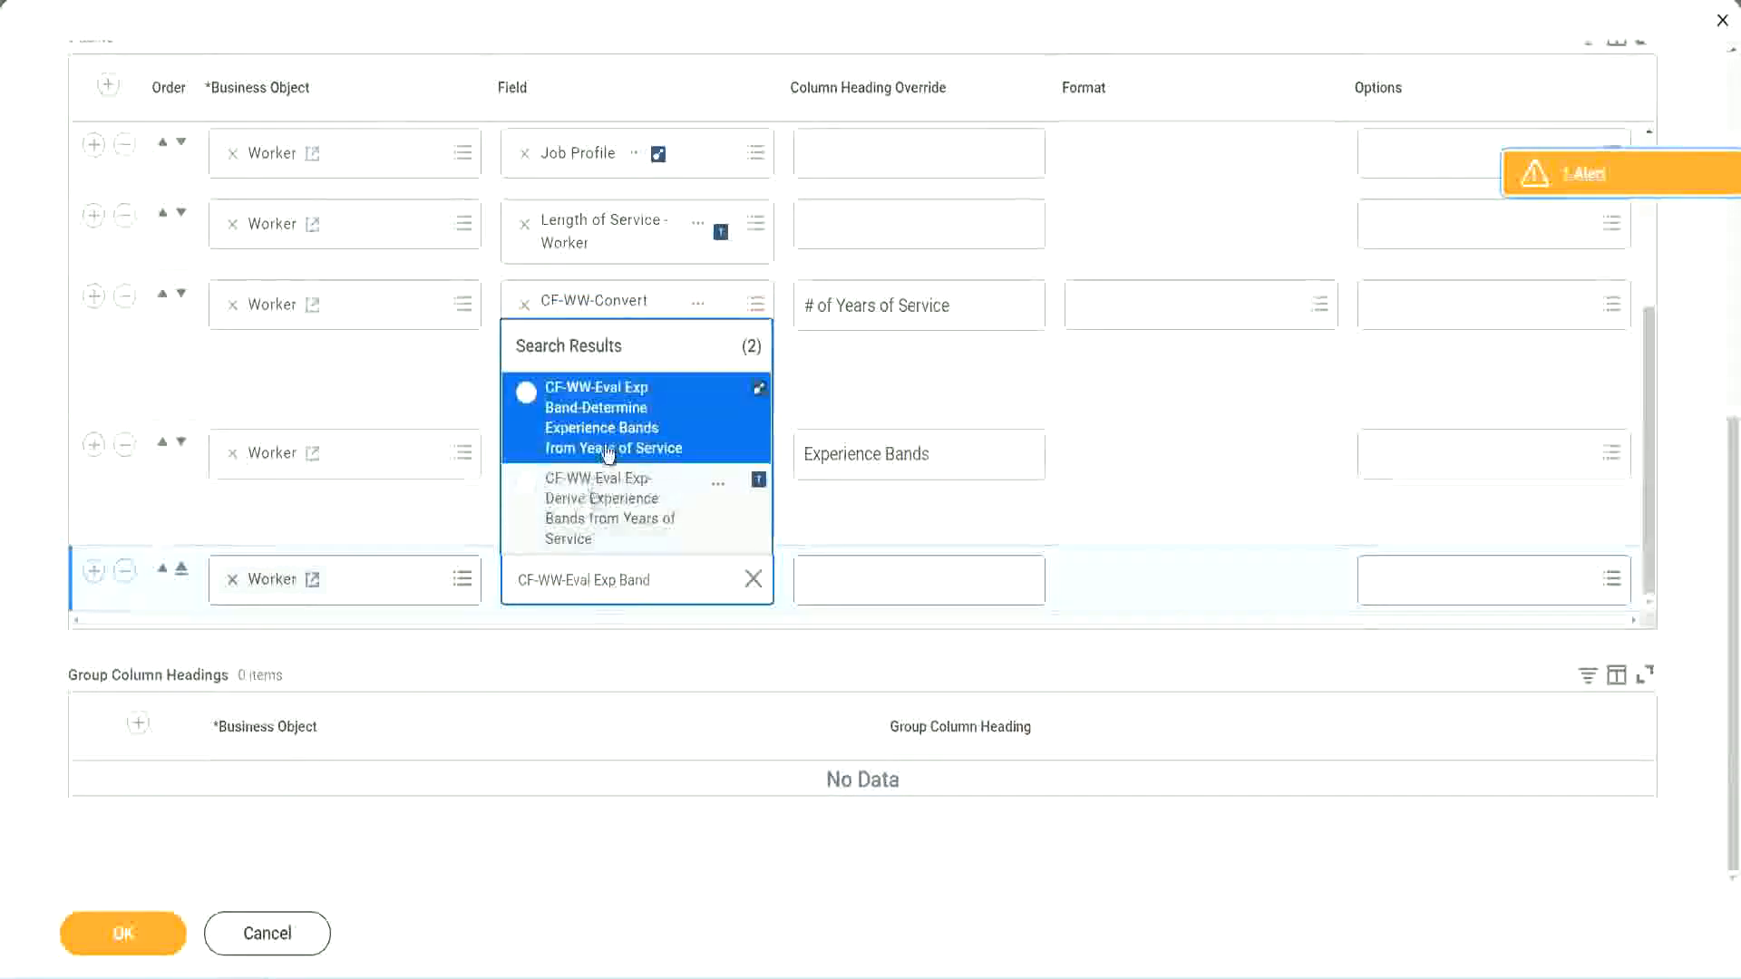
left_click(635, 429)
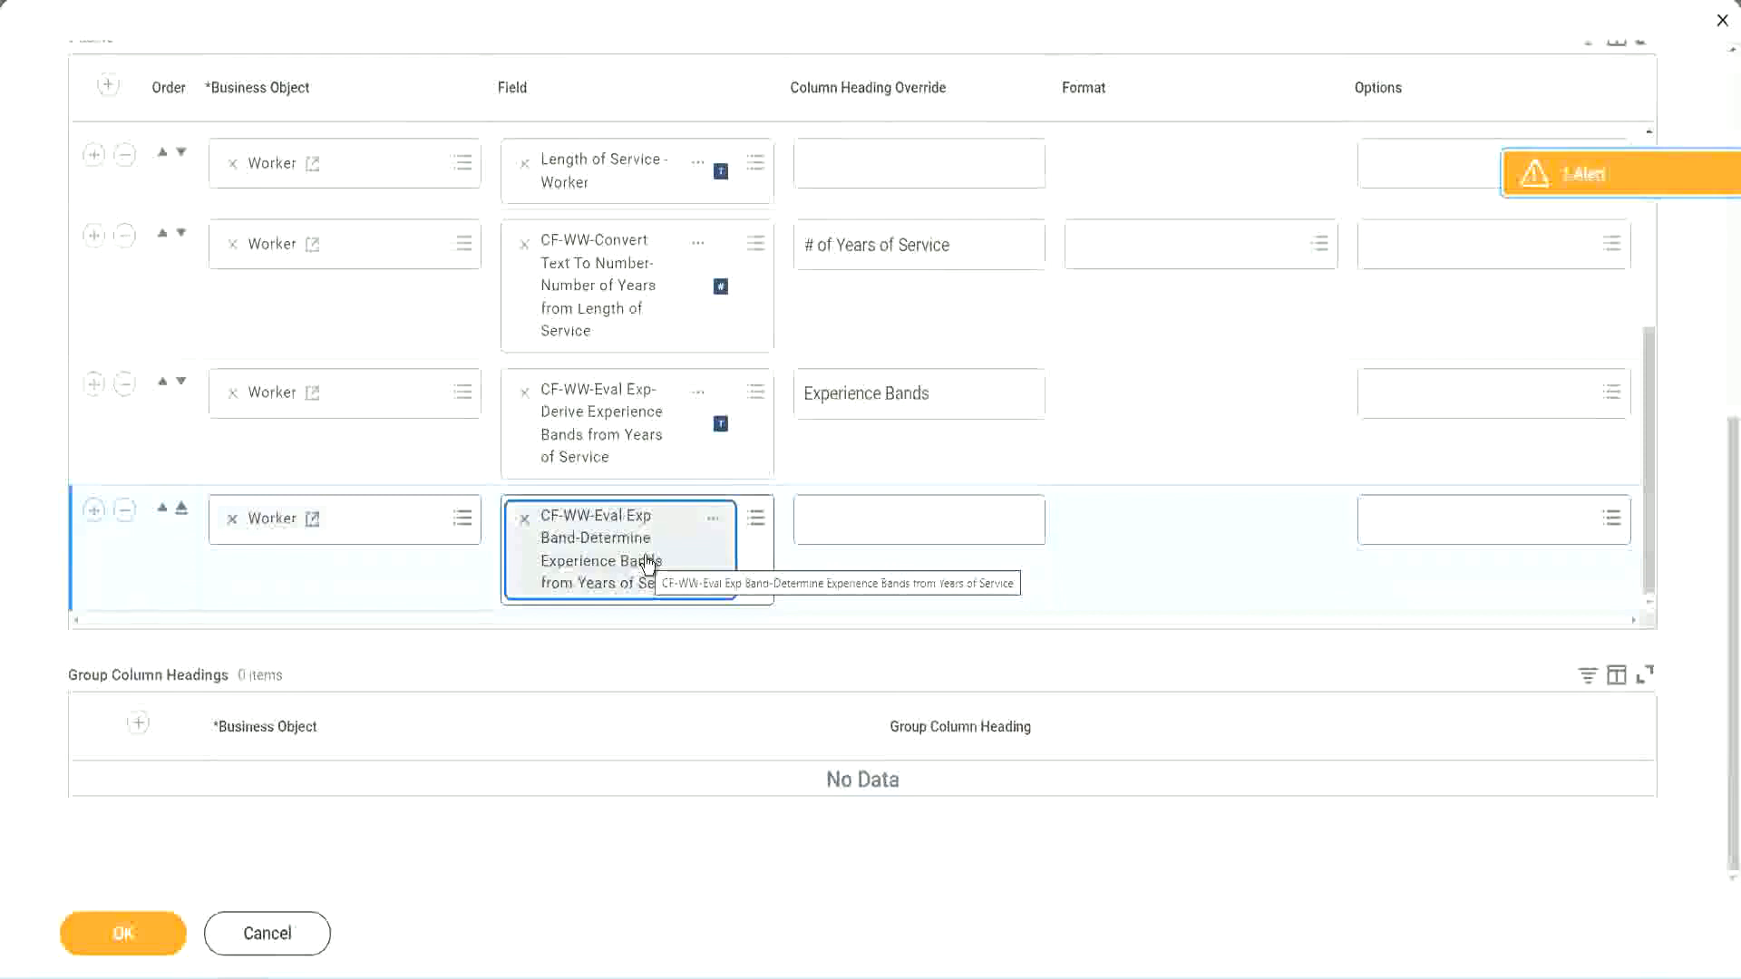
Set the new column's heading override to "Experience Bands (Eval Exp Bands)", reusing the existing Experience Bands heading, and submit the report changes
left_click(957, 395)
key("ctrl+c")
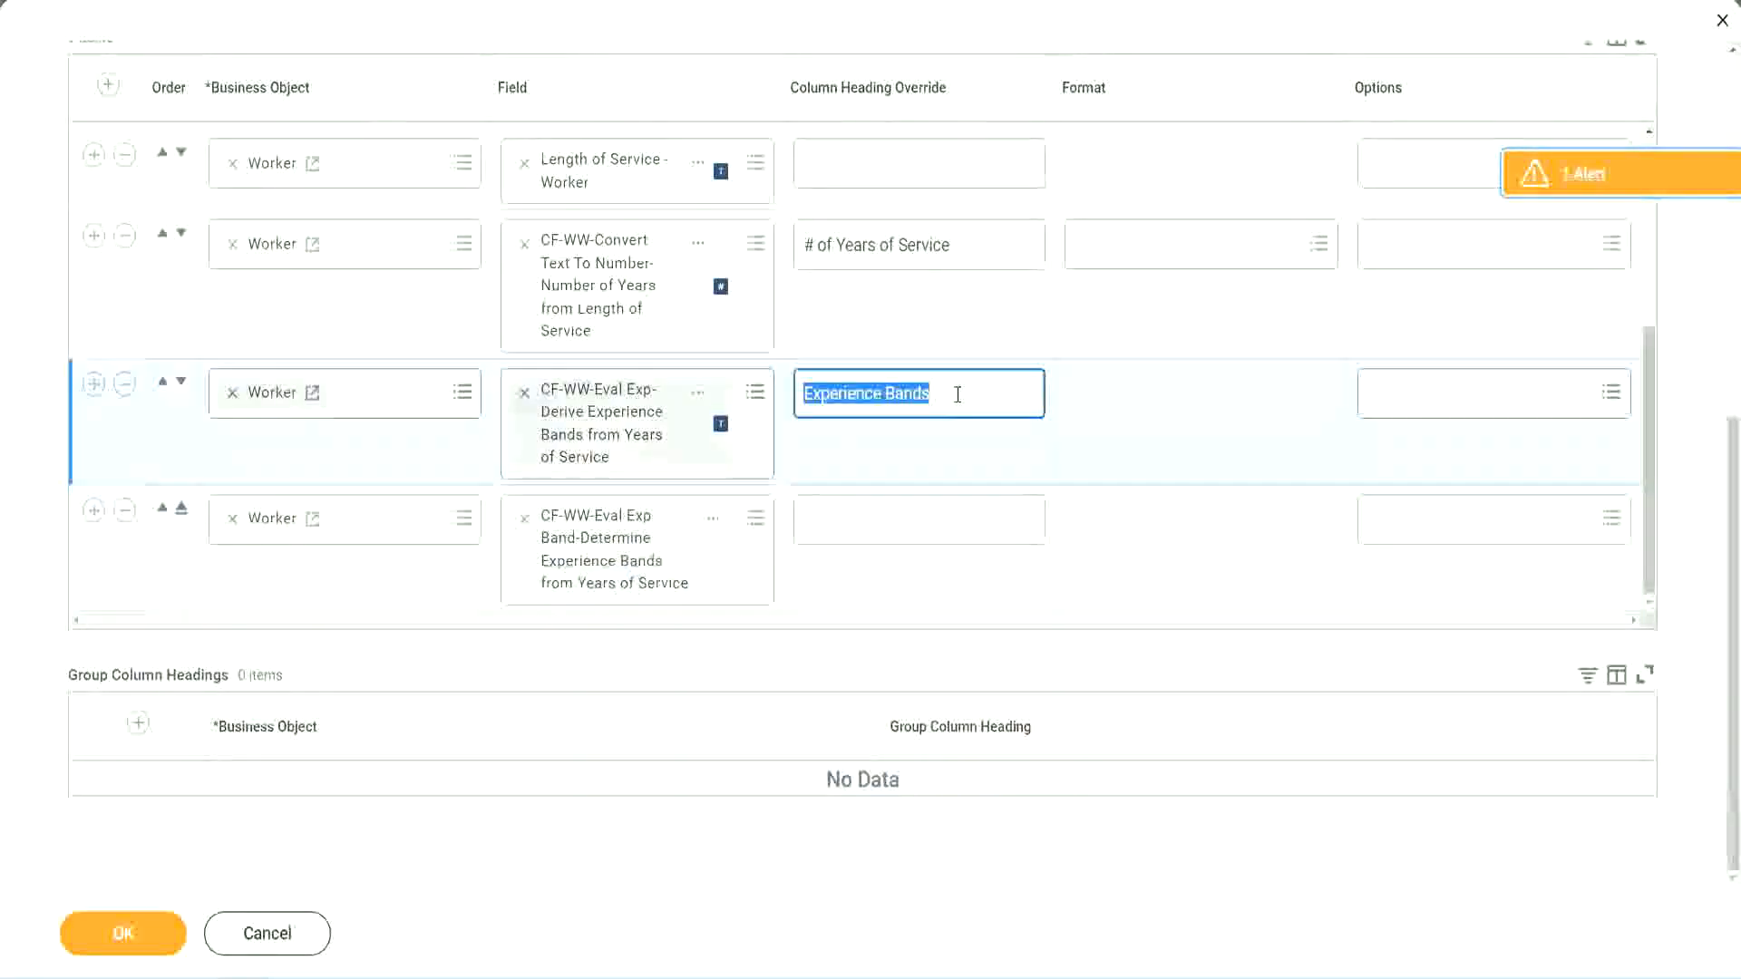
left_click(845, 518)
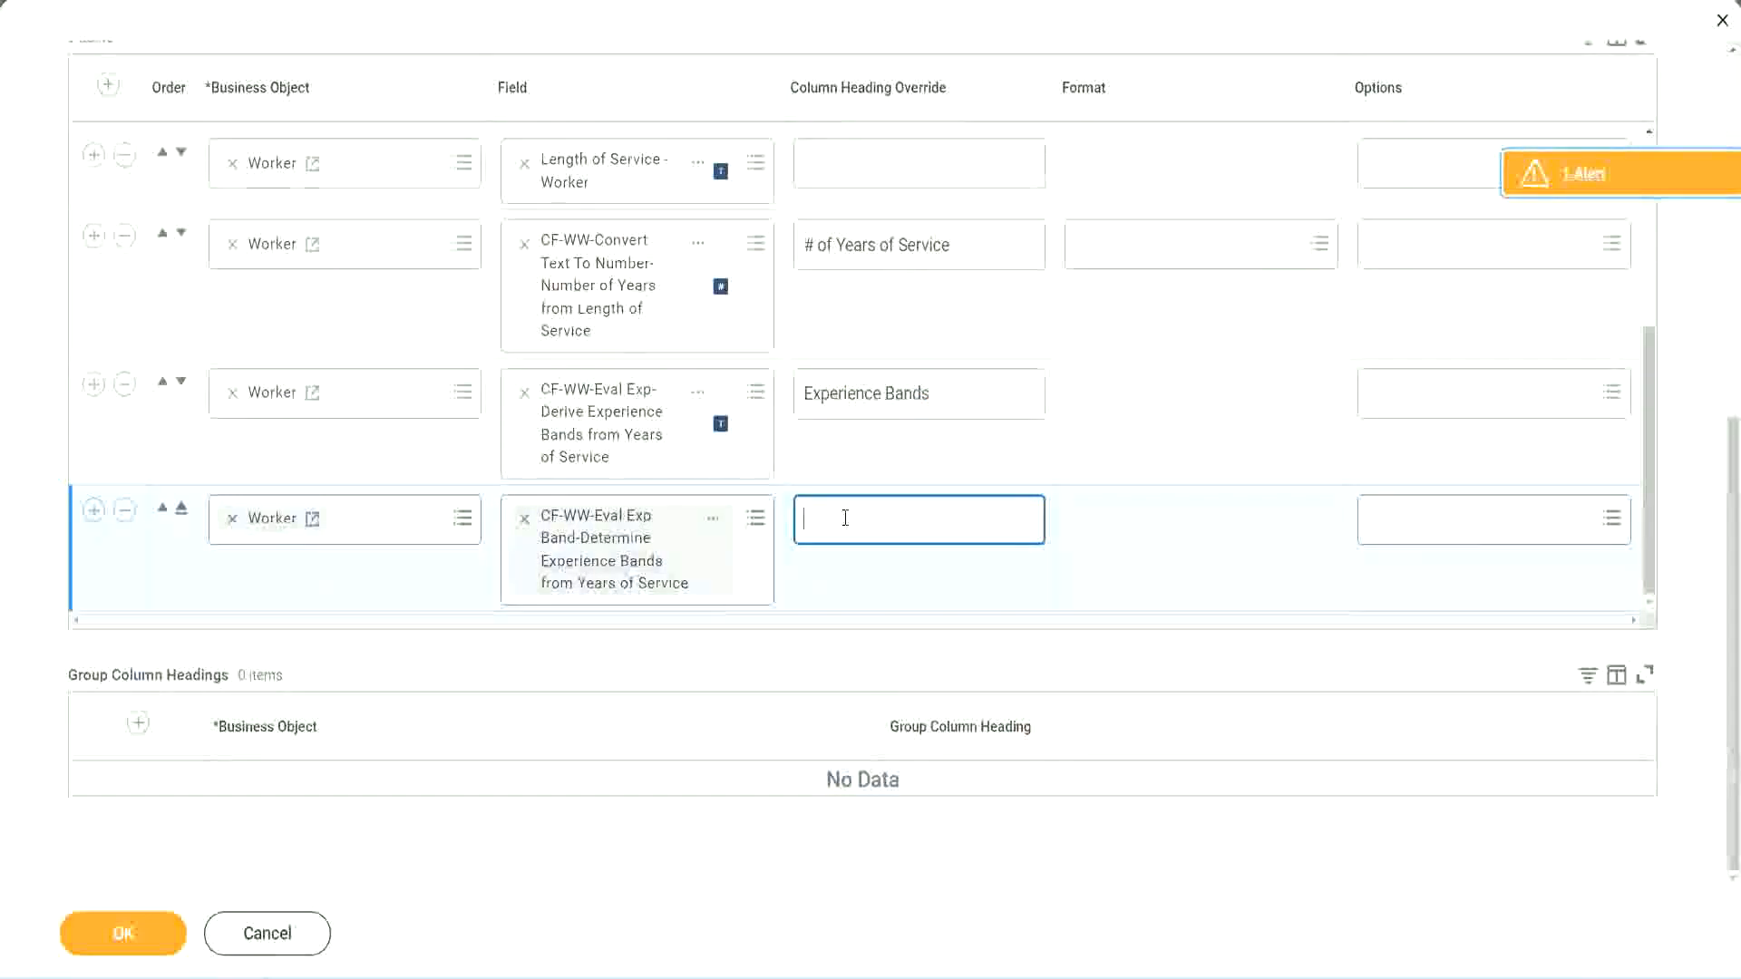
key("ctrl+v")
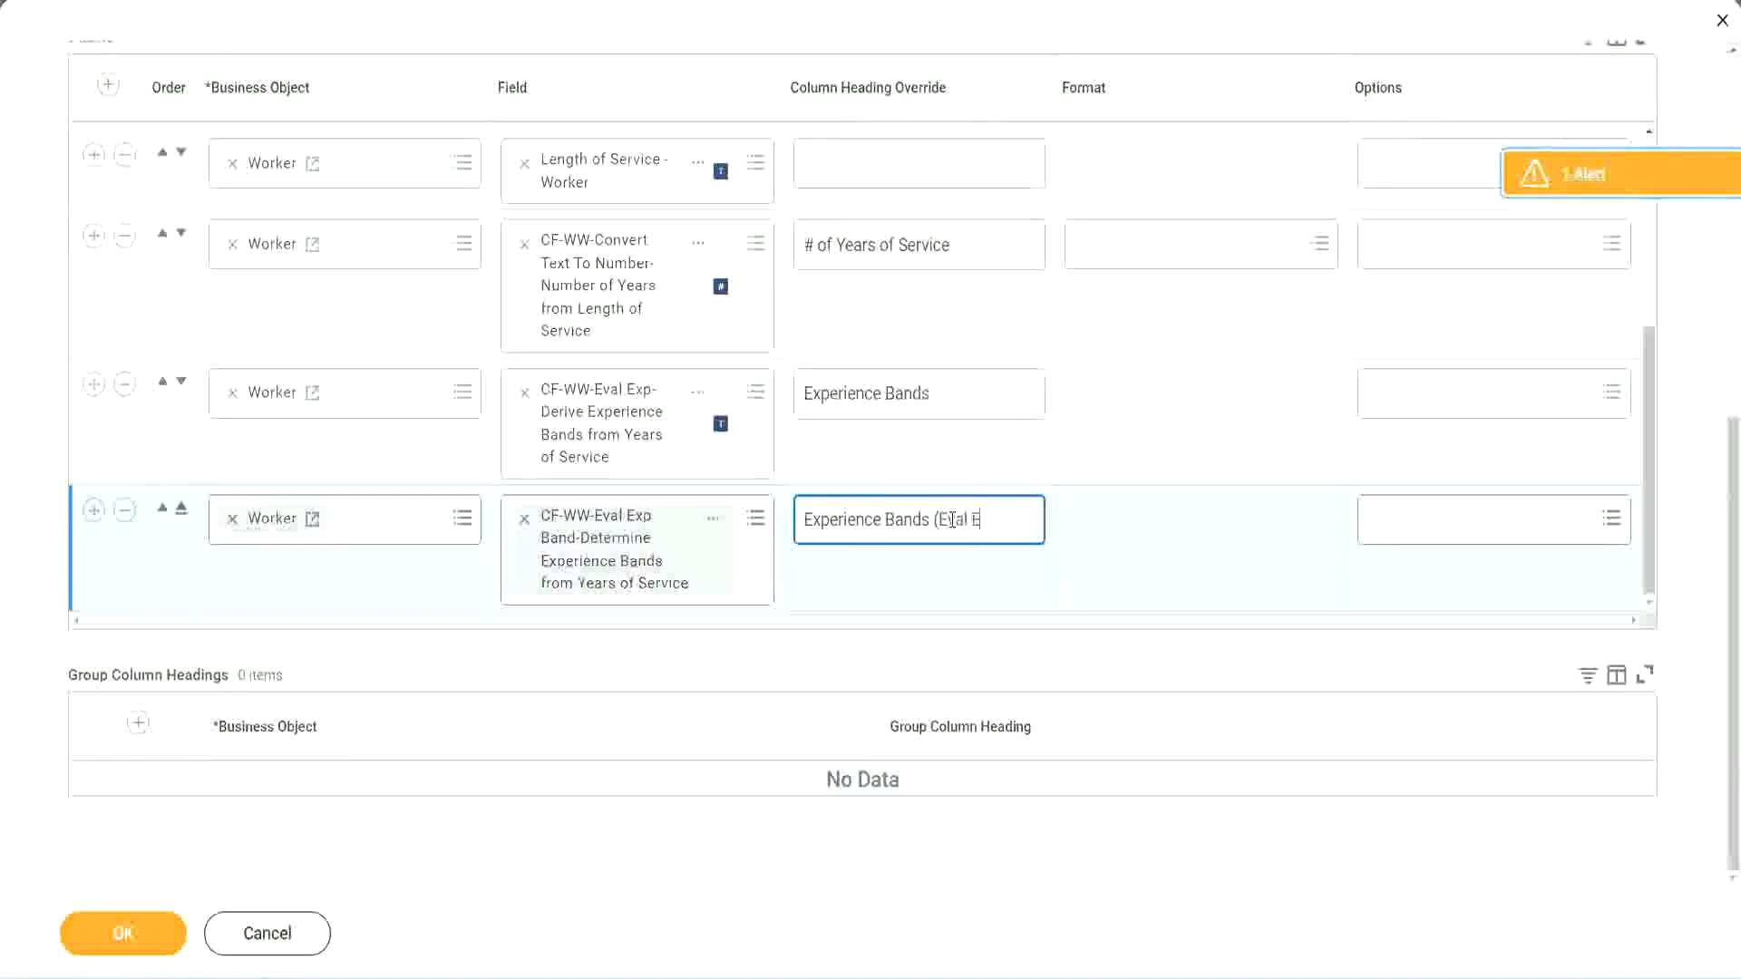
type("nds)")
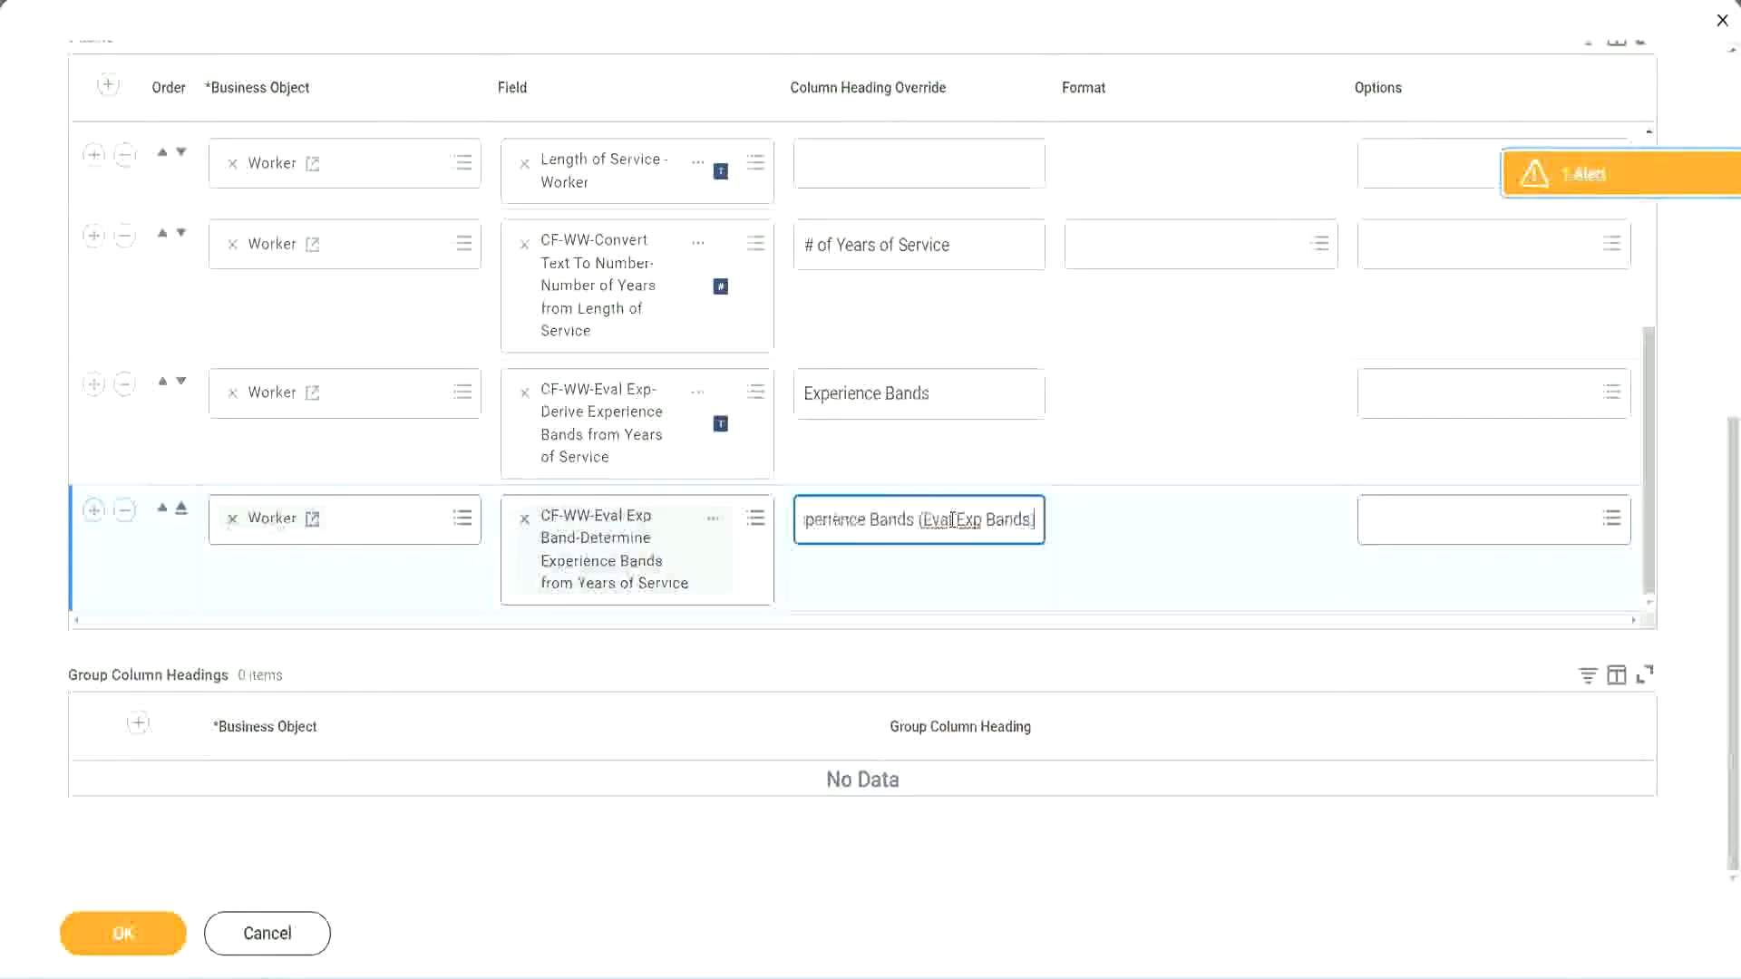
double_click(971, 519)
left_click(1004, 509)
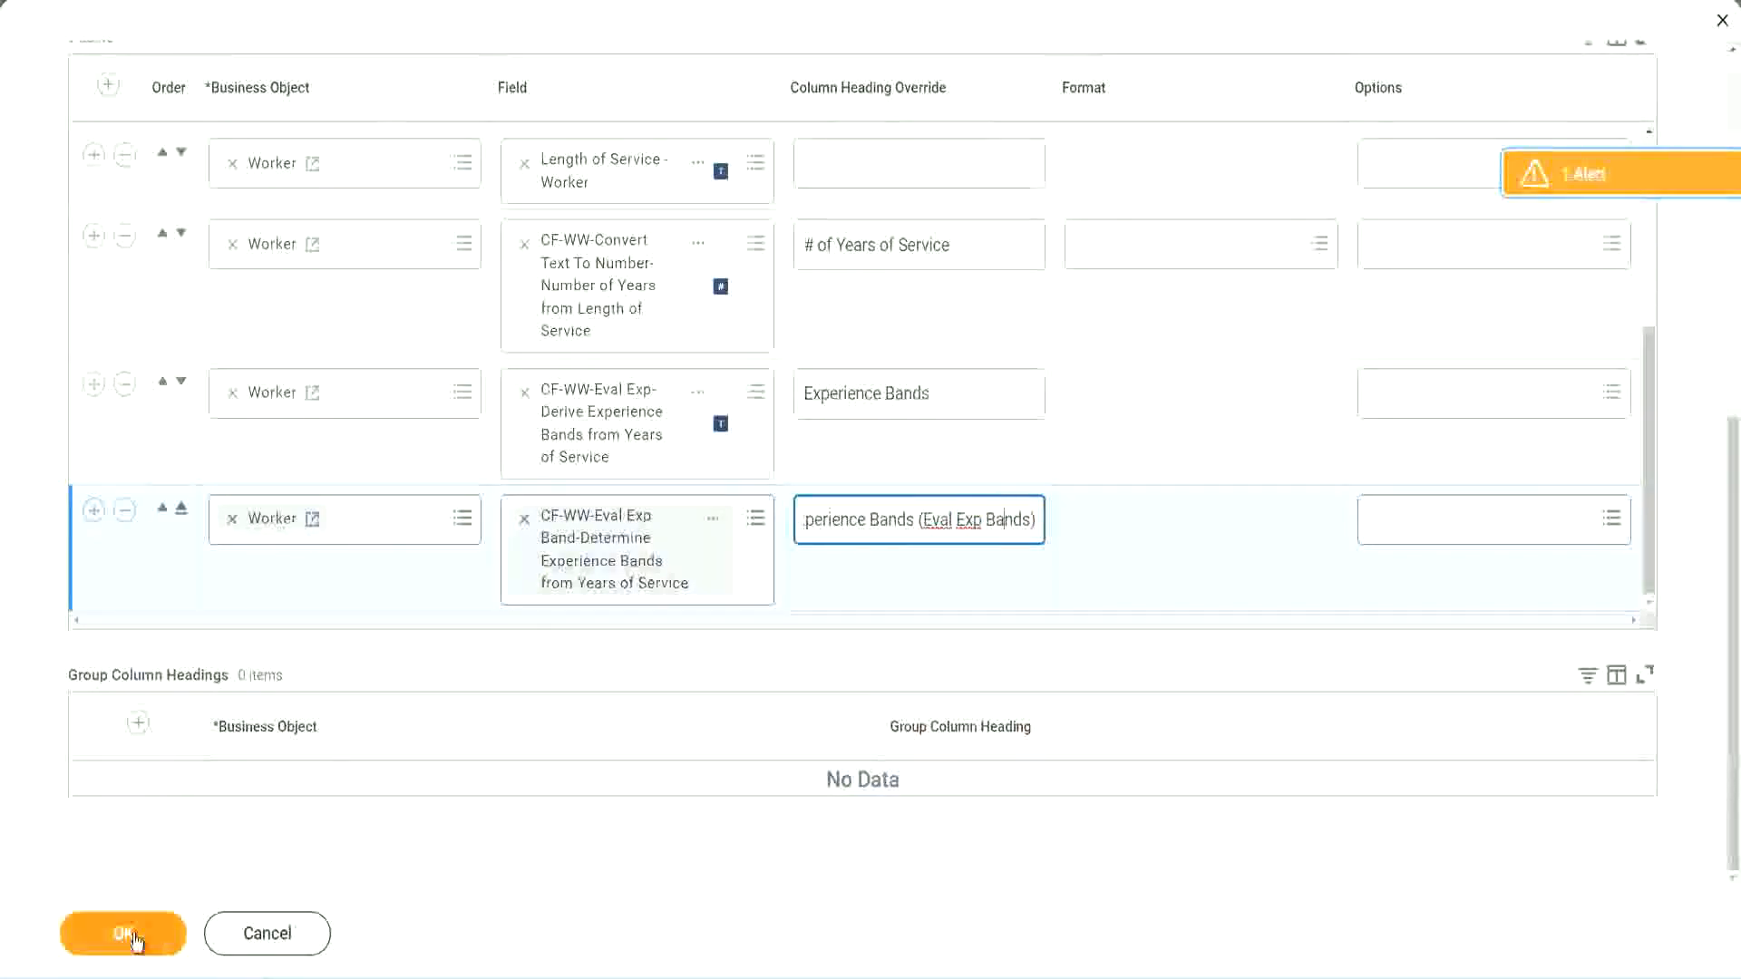
left_click(132, 938)
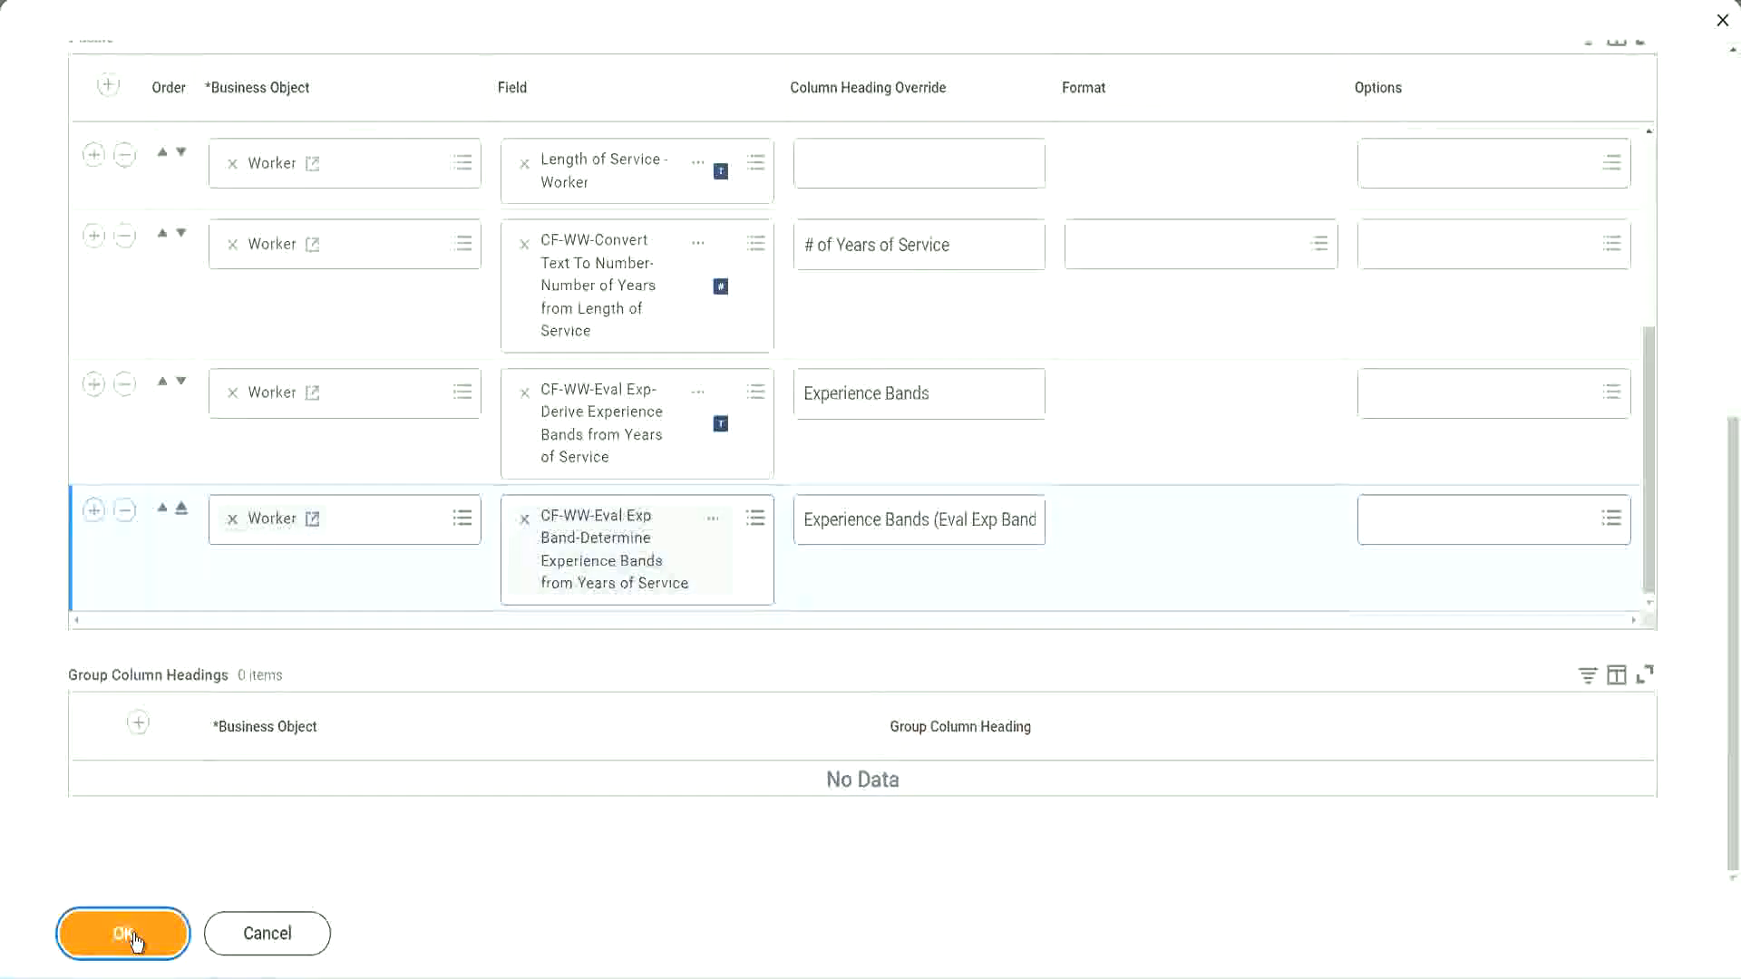